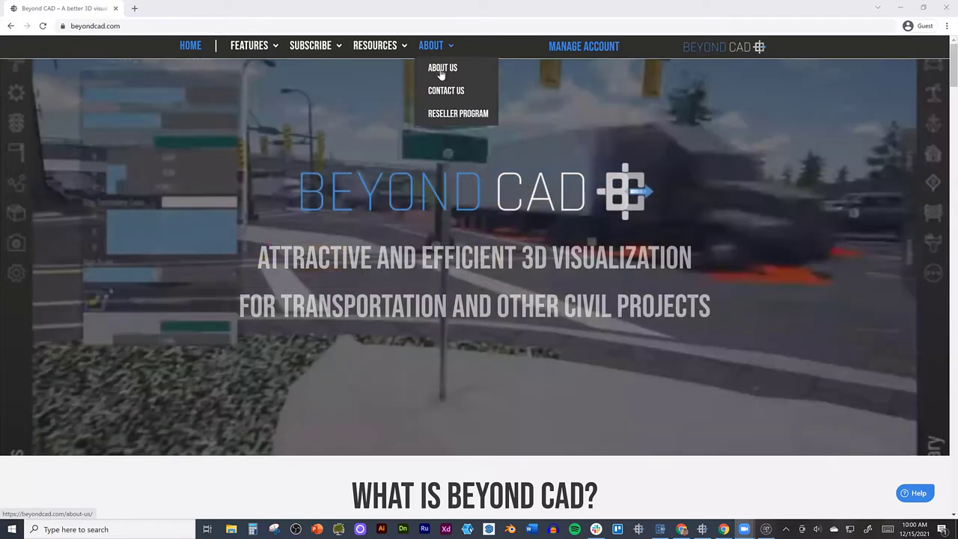
Open Beyond CAD's About Us page from the ABOUT menu to see its Highlights list.
click(438, 68)
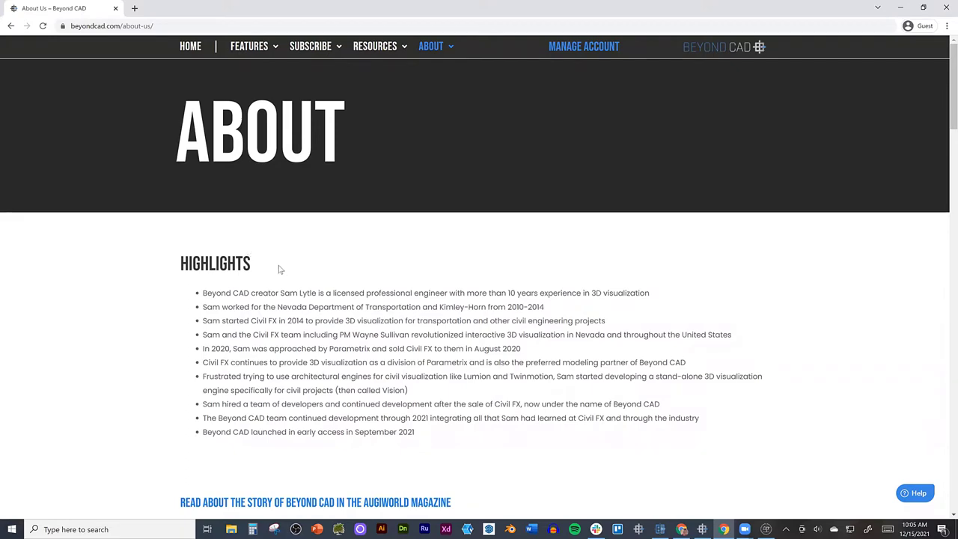
Scroll the About Us page past the founder video to the Our Company story.
scroll(278, 269, down, 1)
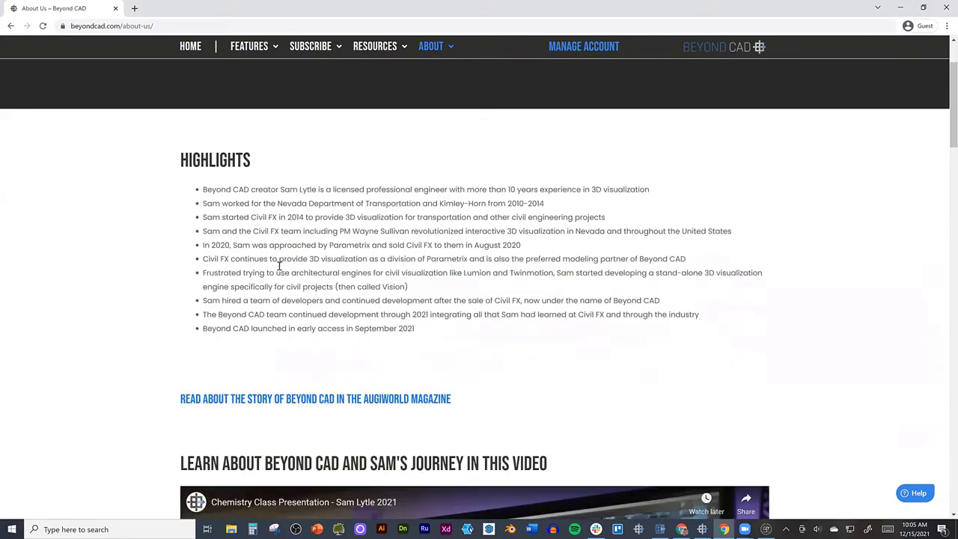
scroll(278, 266, down, 1)
scroll(279, 270, down, 3)
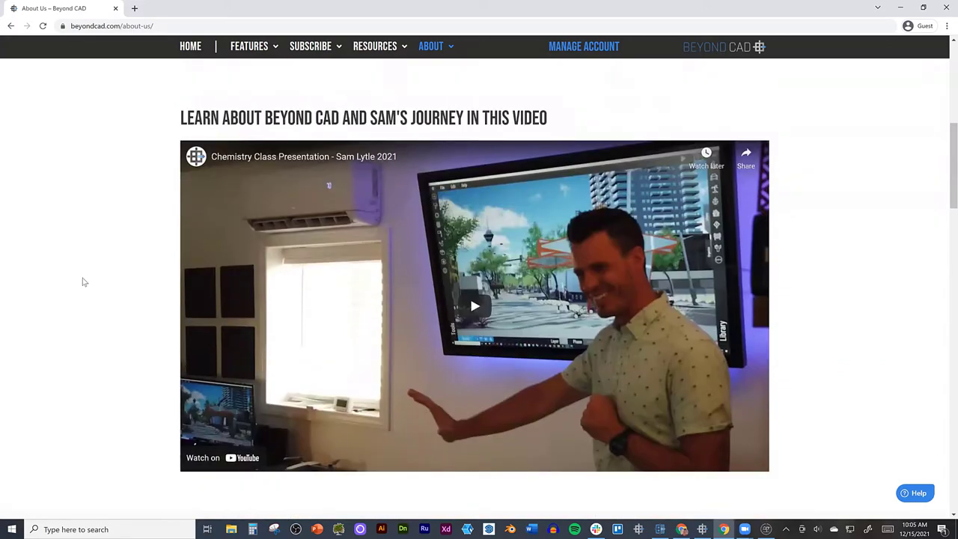
scroll(83, 280, down, 4)
scroll(84, 282, down, 1)
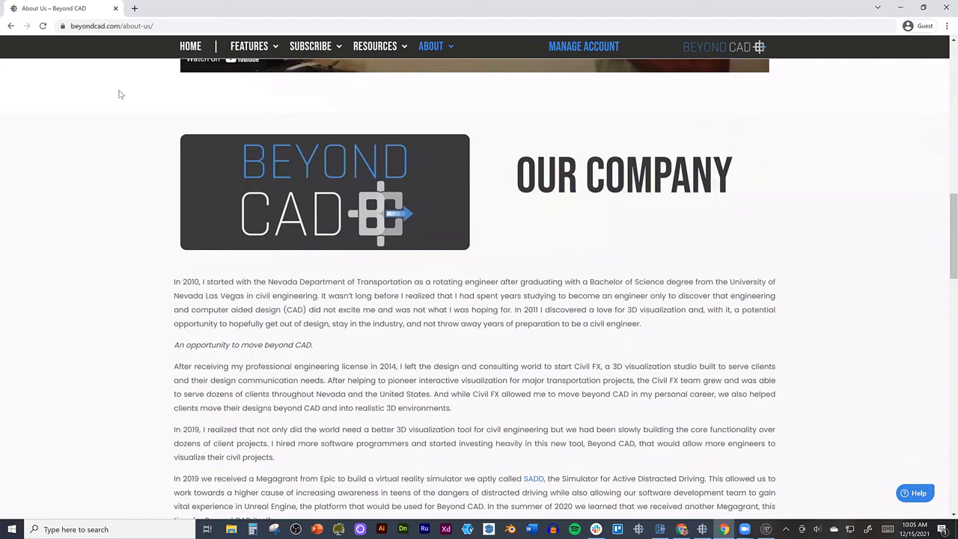
Return to the Beyond CAD home page and scroll down to the What Is Beyond CAD? video.
click(190, 47)
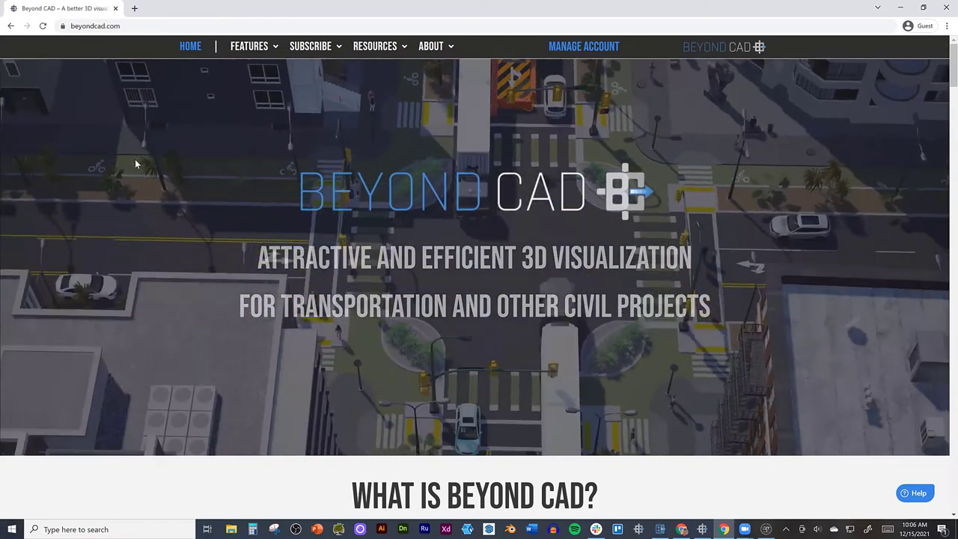
scroll(155, 181, down, 1)
scroll(154, 179, down, 2)
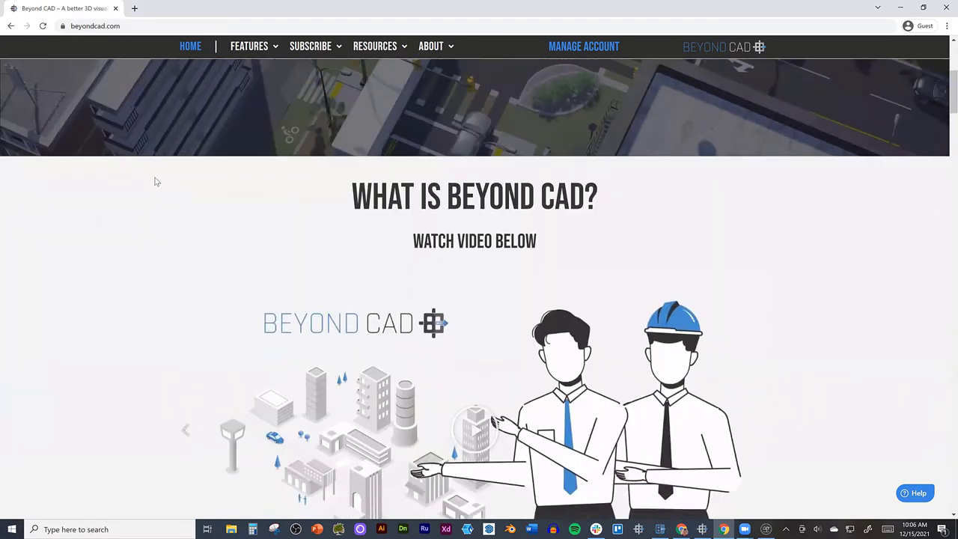
scroll(167, 163, down, 2)
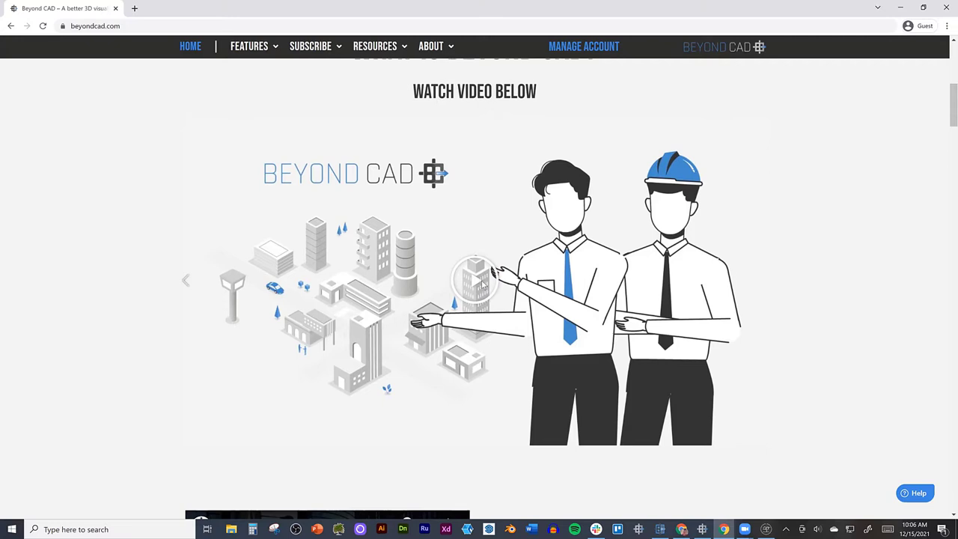
Play the What Is Beyond CAD? intro video muted and let it run to 1:37.
click(483, 283)
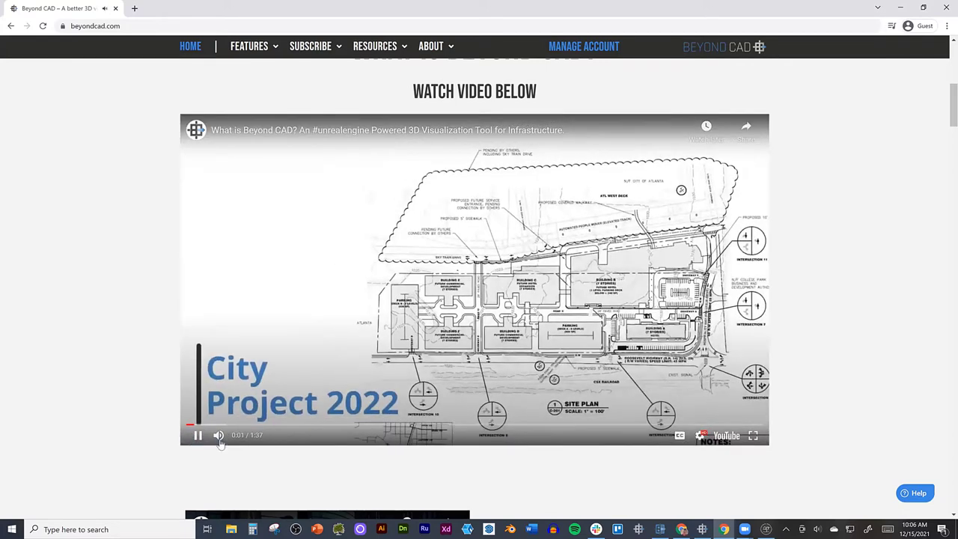
click(233, 439)
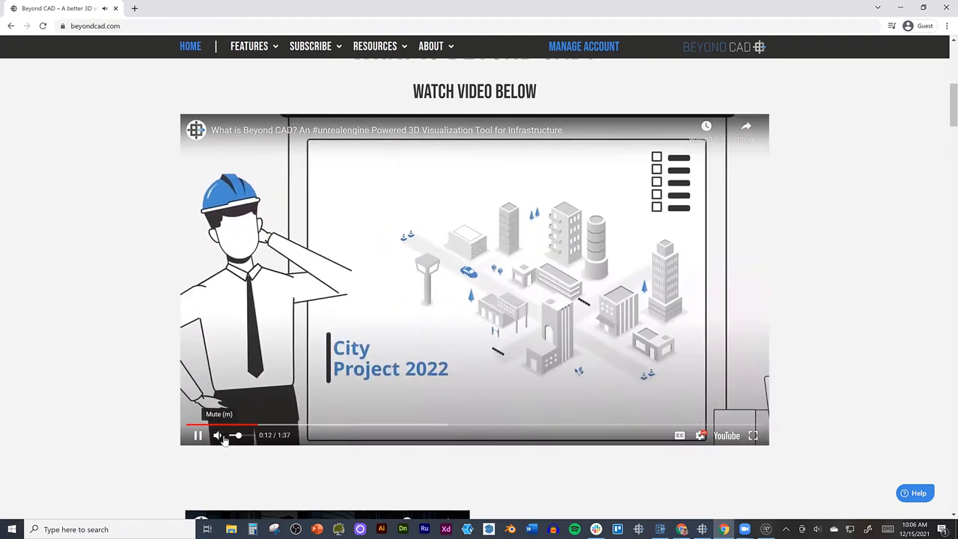
click(223, 440)
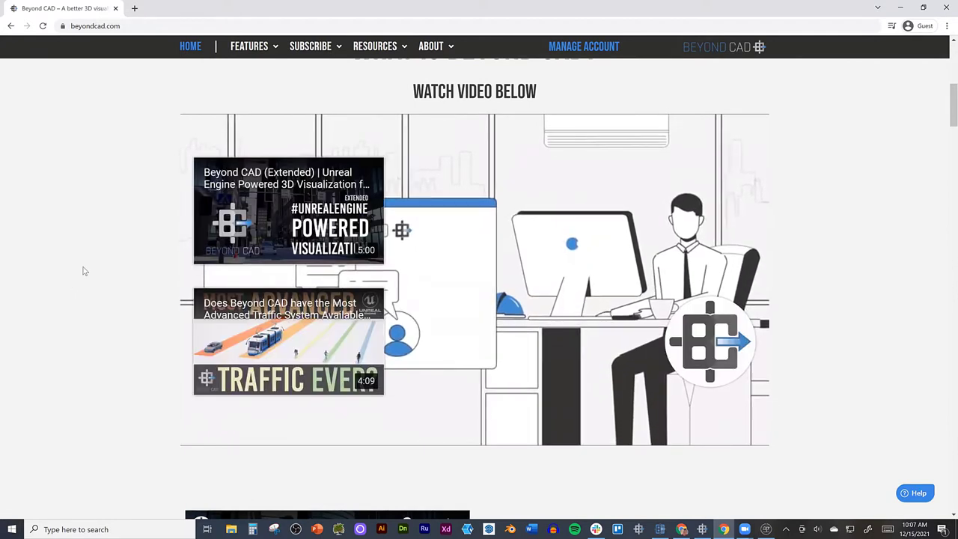
scroll(85, 271, down, 1)
scroll(85, 271, down, 1)
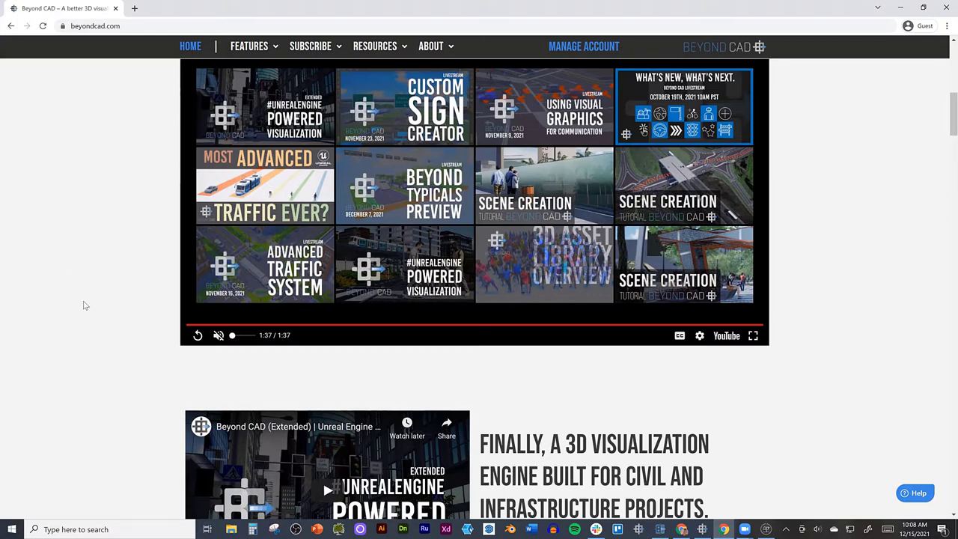
Scroll to the traffic system section, then start and pause its 4:08 video at 0:00.
scroll(86, 303, down, 3)
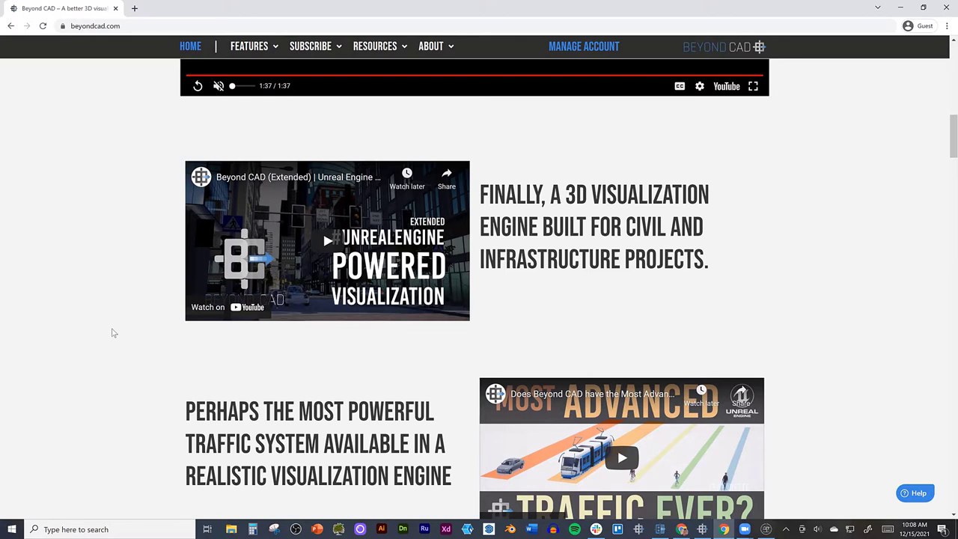
scroll(157, 324, down, 1)
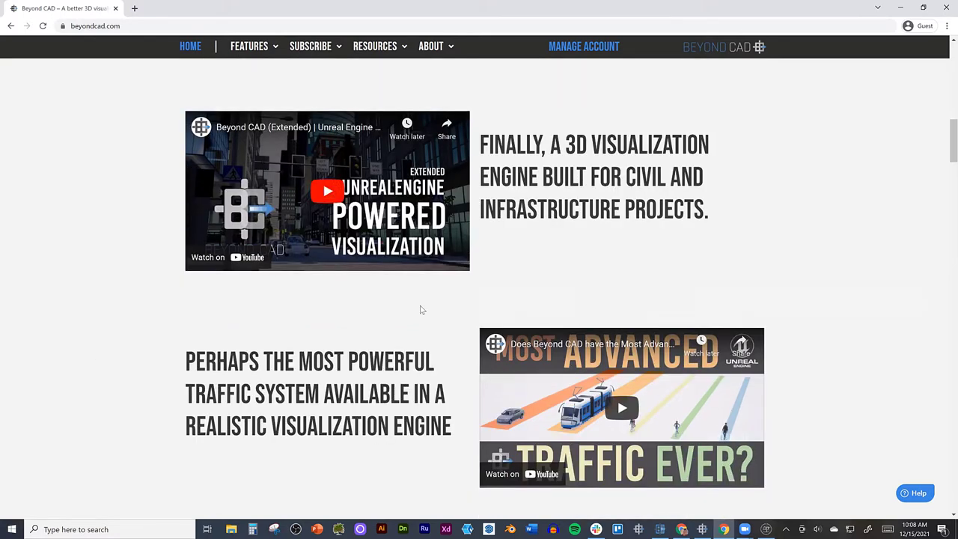
scroll(618, 313, down, 2)
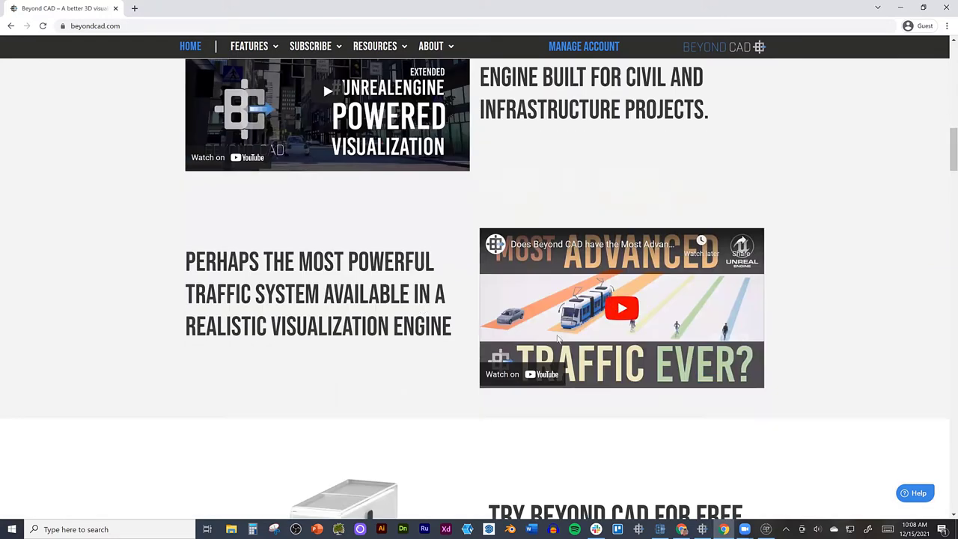
click(619, 310)
click(497, 378)
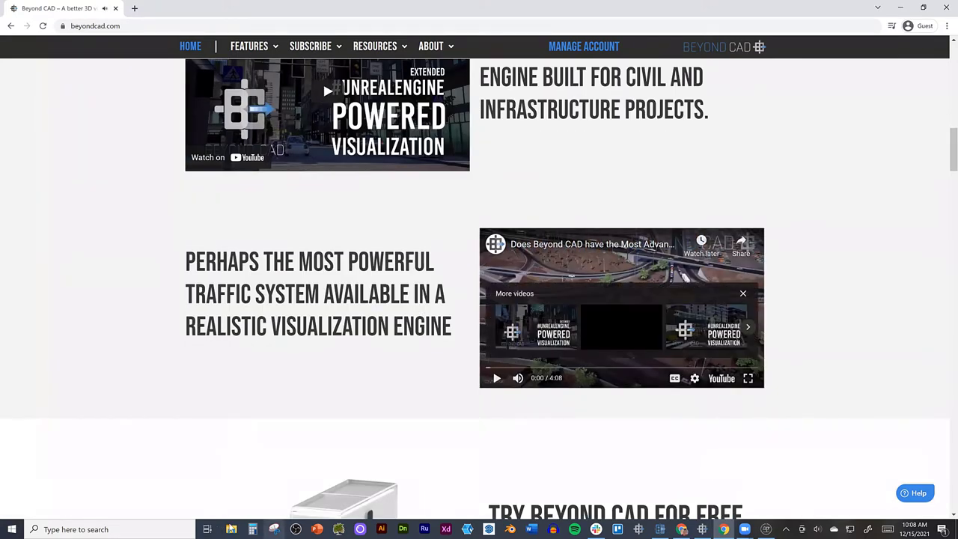
Open the Different Traffic video from the Downloads folder in a video player.
key(super+e)
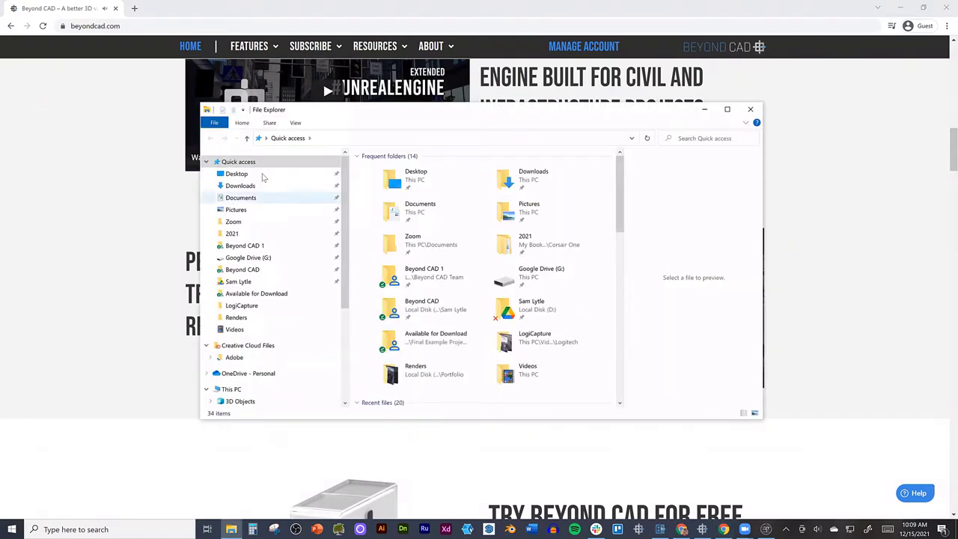
click(262, 181)
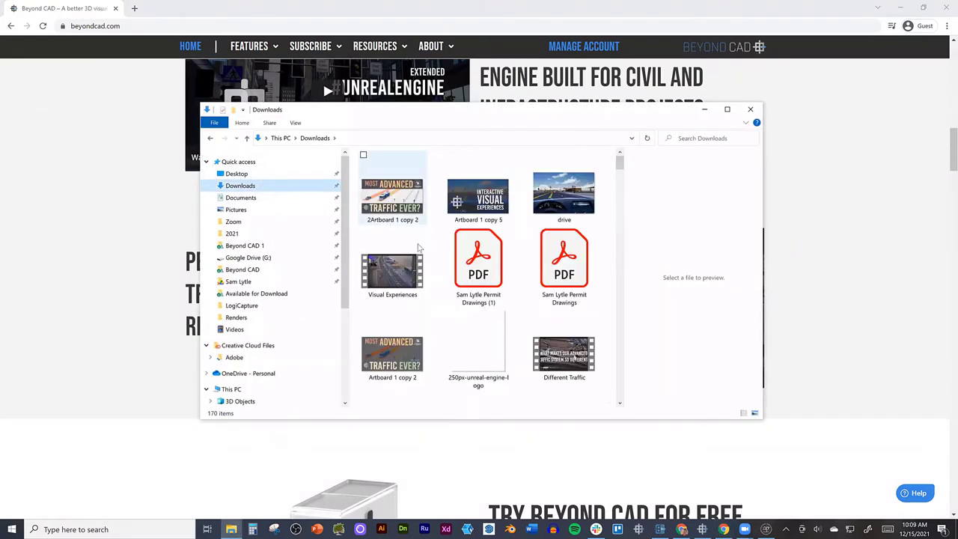
double_click(564, 353)
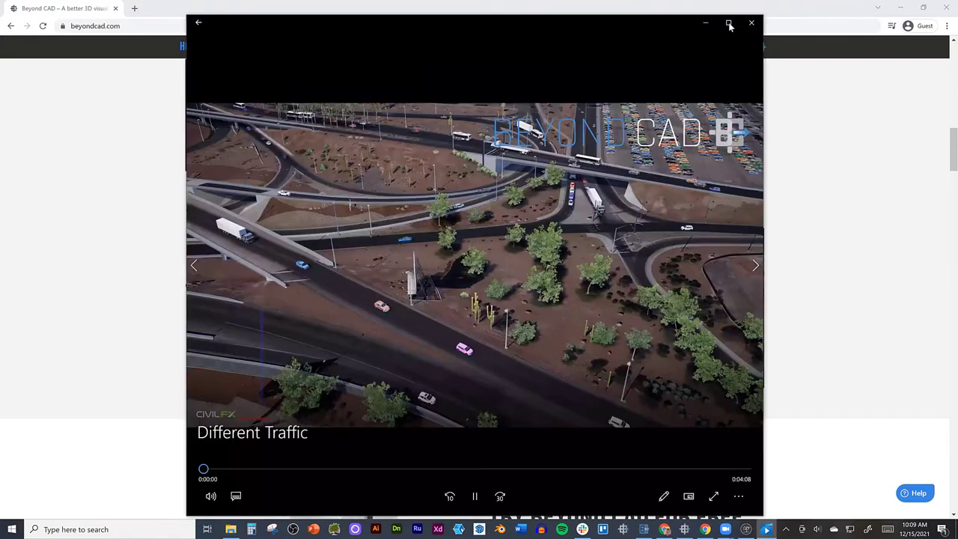
Show the Different Traffic video full screen with the playback volume lowered.
double_click(266, 218)
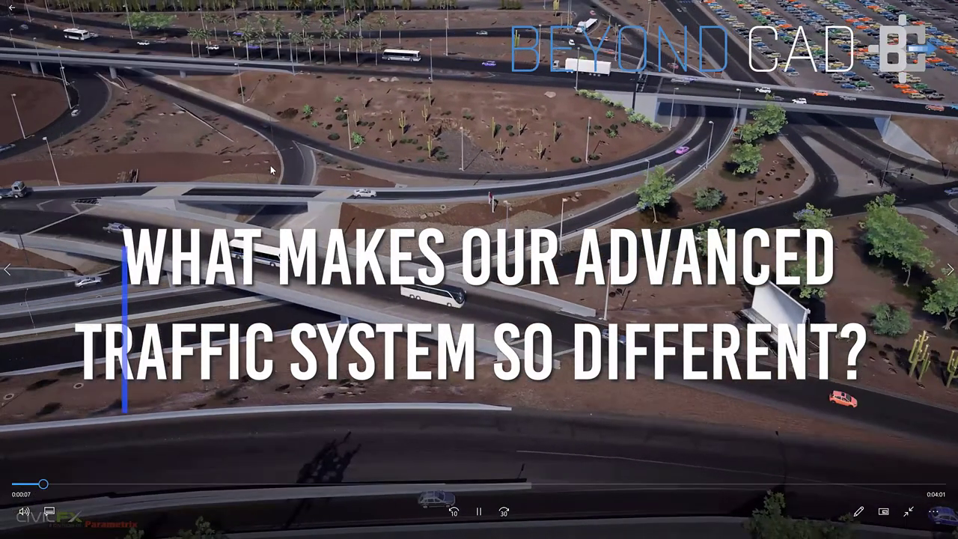
key(XF86AudioLowerVolume)
key(XF86AudioLowerVolume)
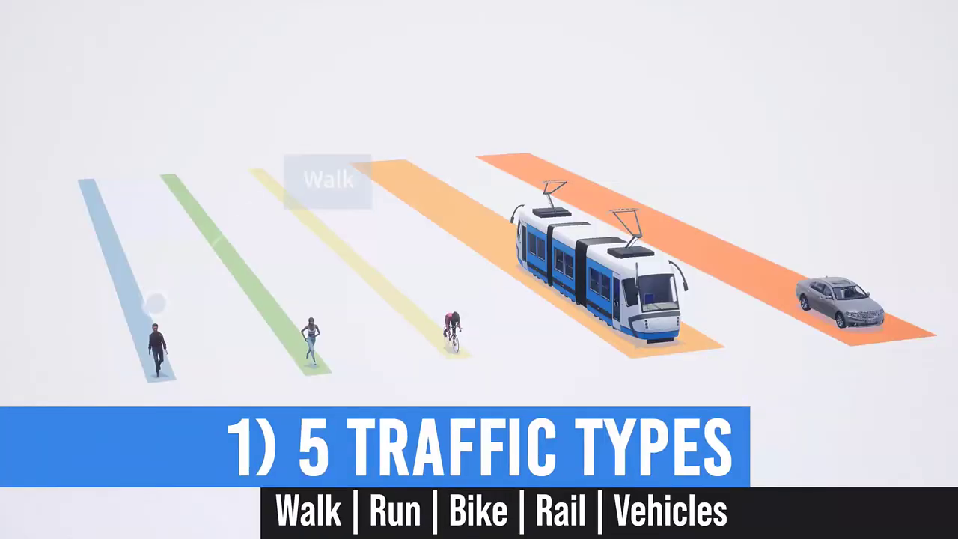
mouse_move(272, 170)
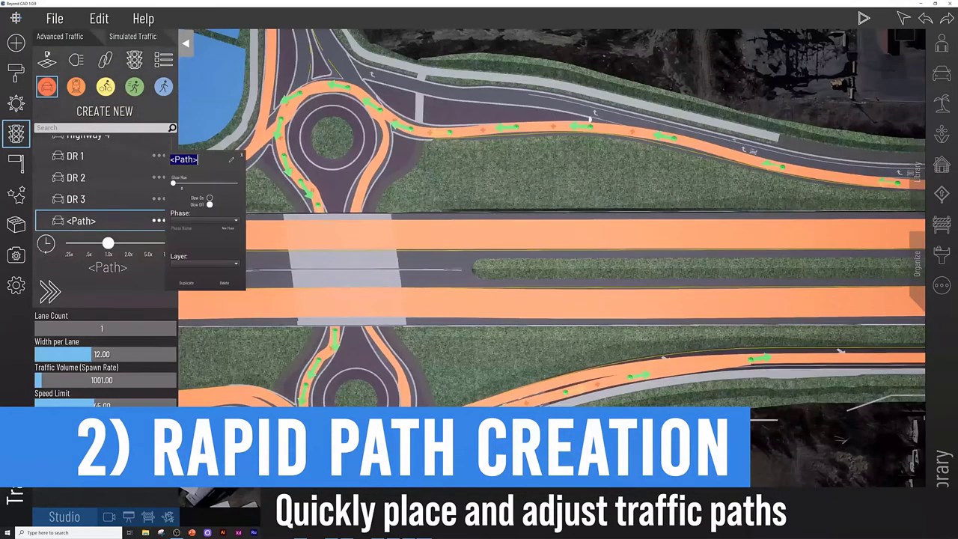
Enter the DR 4 command, drag, then fill three fields with 11, 300 and 30.
text(DR 4)
key(Return)
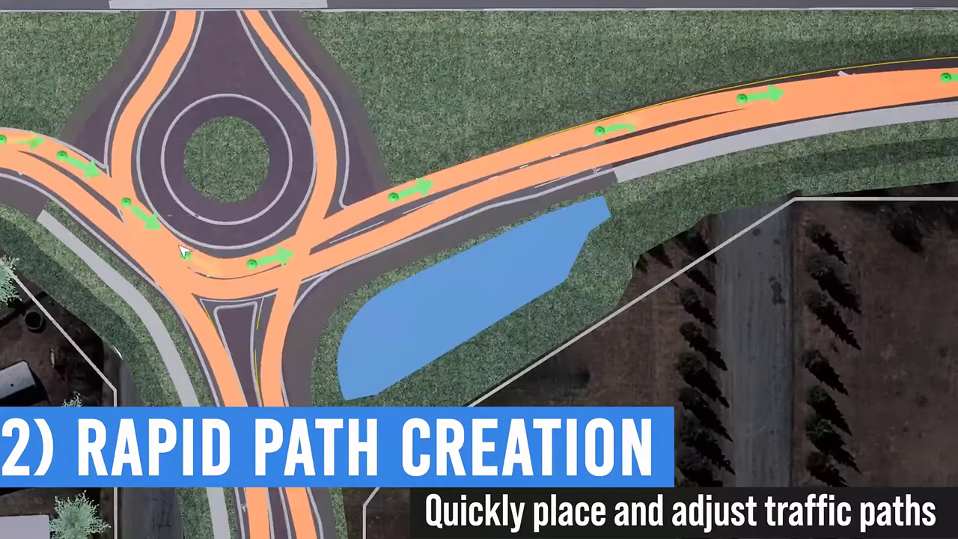
drag(183, 253, 395, 211)
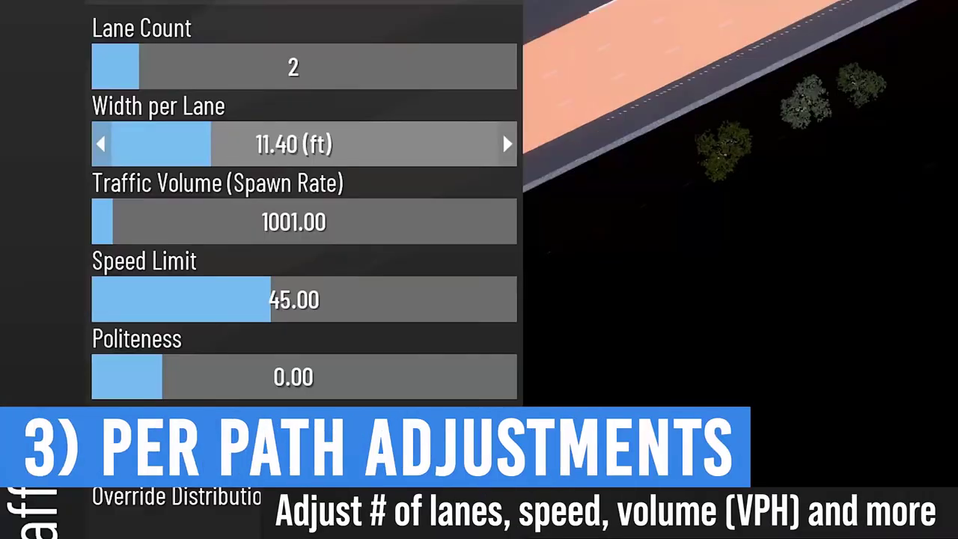
click(321, 152)
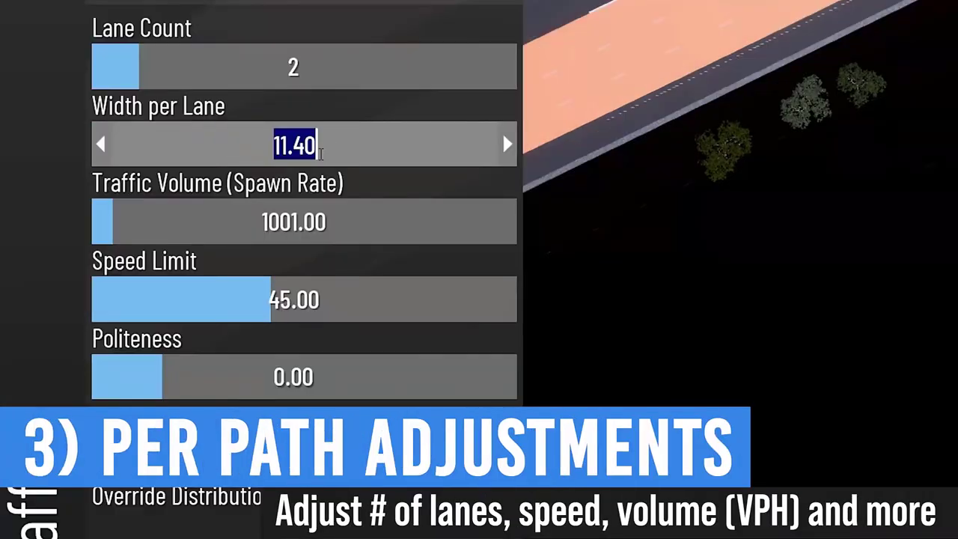
text(11)
key(Return)
click(295, 221)
text(300)
key(Return)
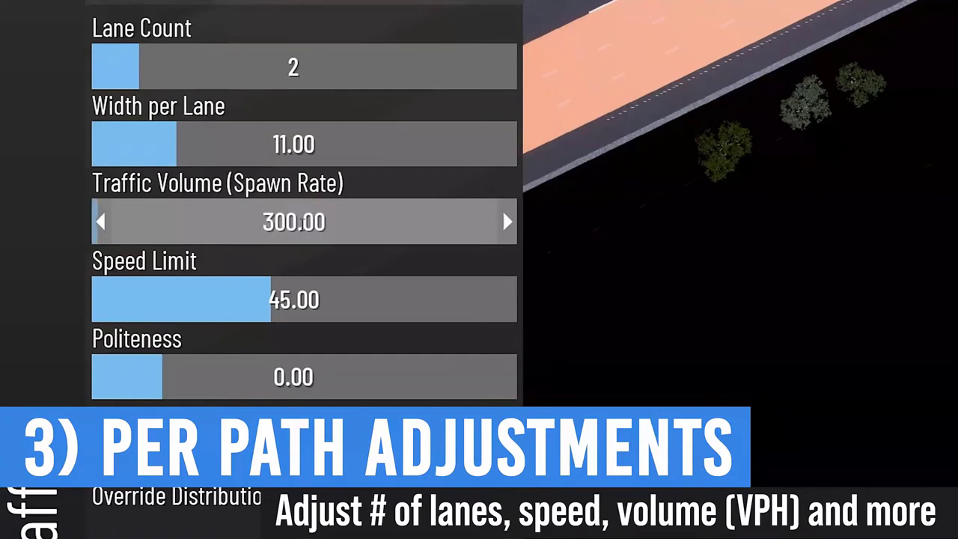
click(295, 299)
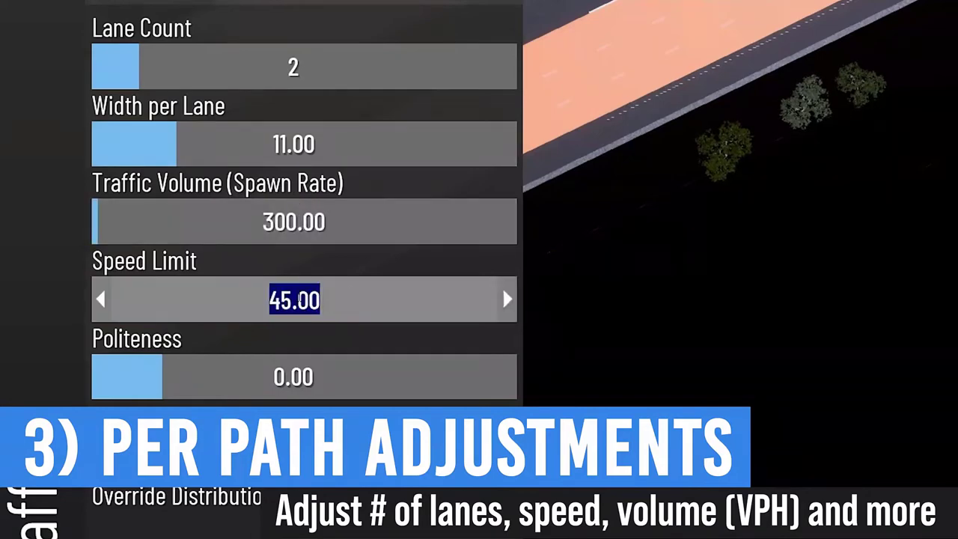
text(30)
key(Return)
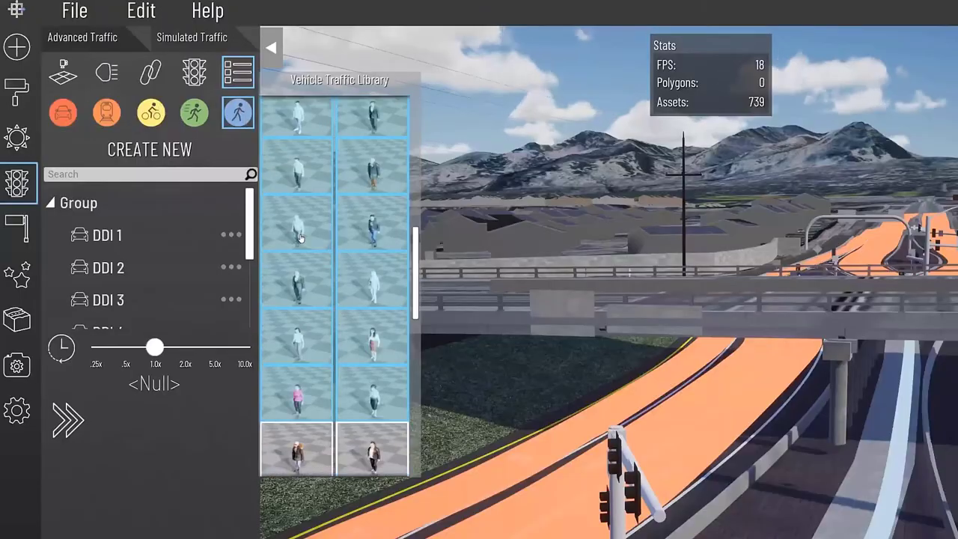
Keep the promo playing into 8) Vehicle Distribution while scrolling and clicking in the window.
scroll(322, 324, down, 3)
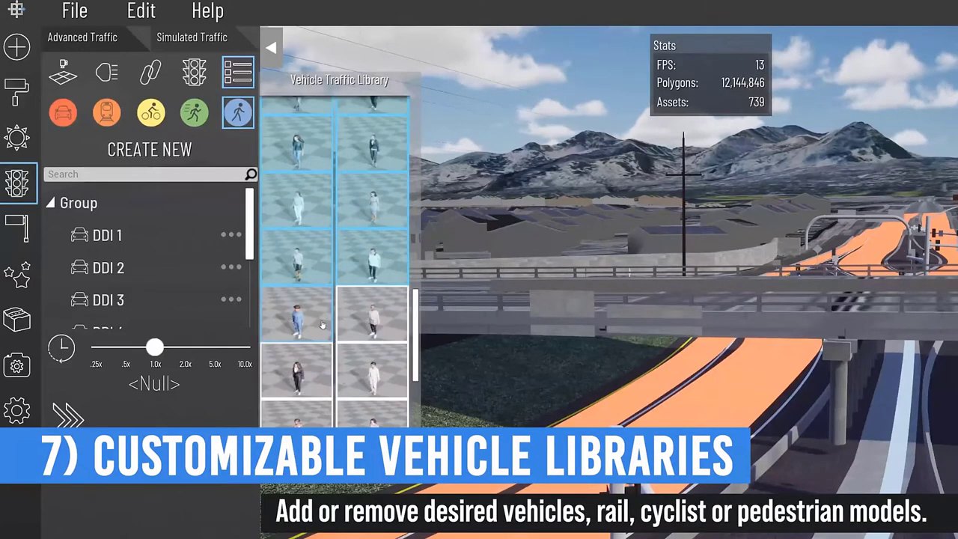
scroll(323, 324, down, 3)
click(238, 72)
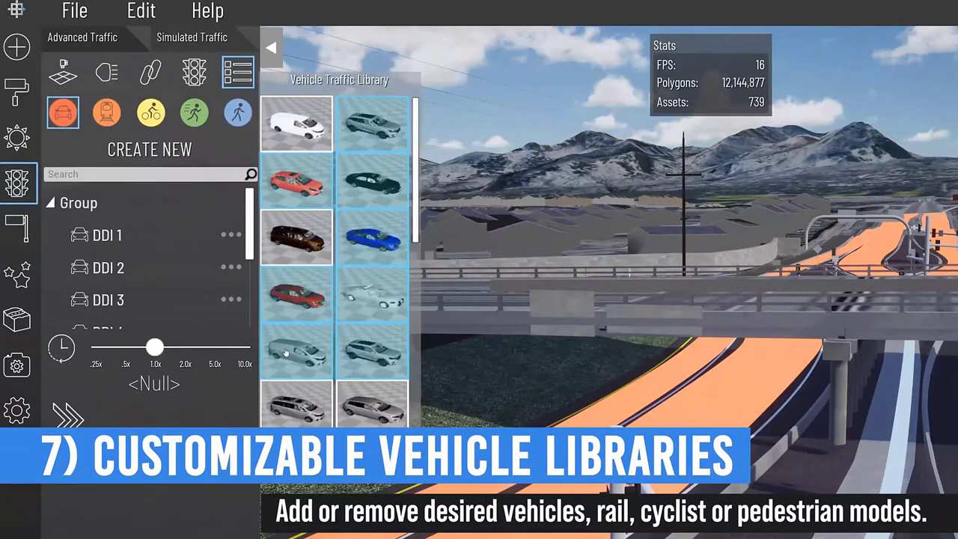
scroll(285, 352, down, 3)
scroll(351, 322, down, 3)
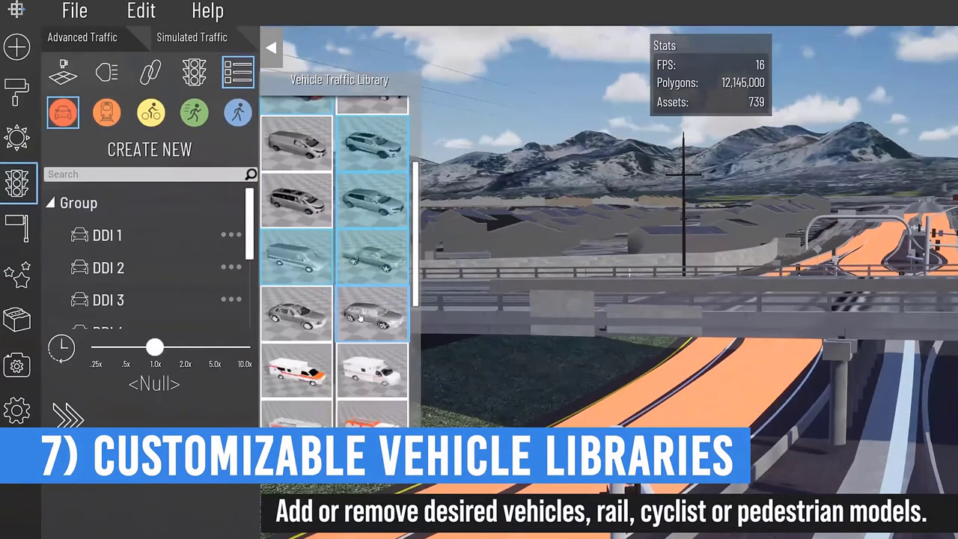
scroll(360, 318, down, 6)
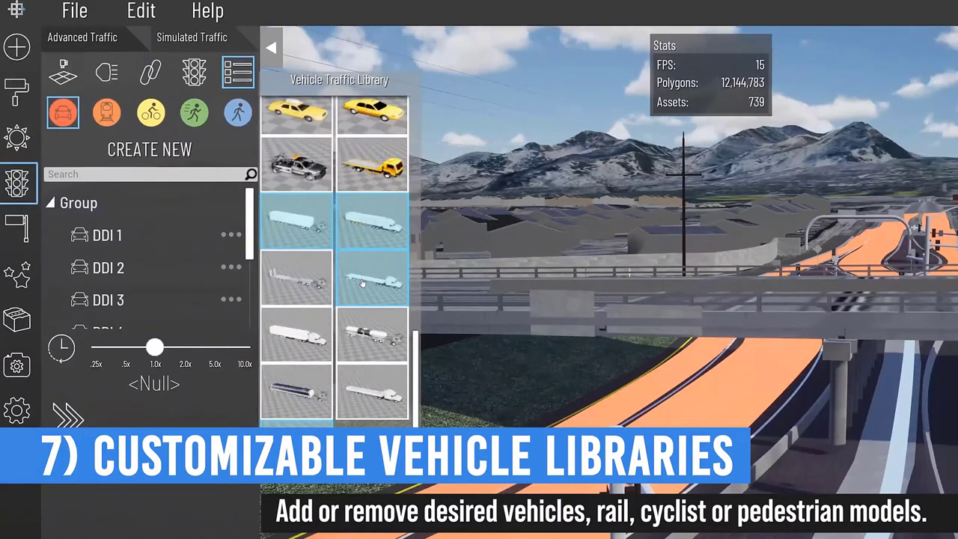
click(296, 334)
click(372, 220)
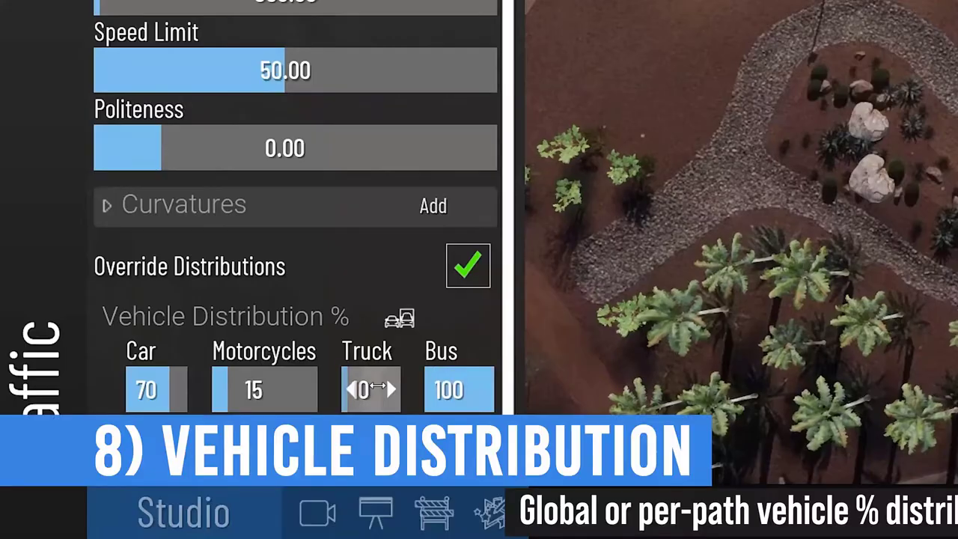
Set a field to 0 while the promo plays on to 13) Merge/Diverge Paths.
double_click(265, 390)
text(0)
key(Return)
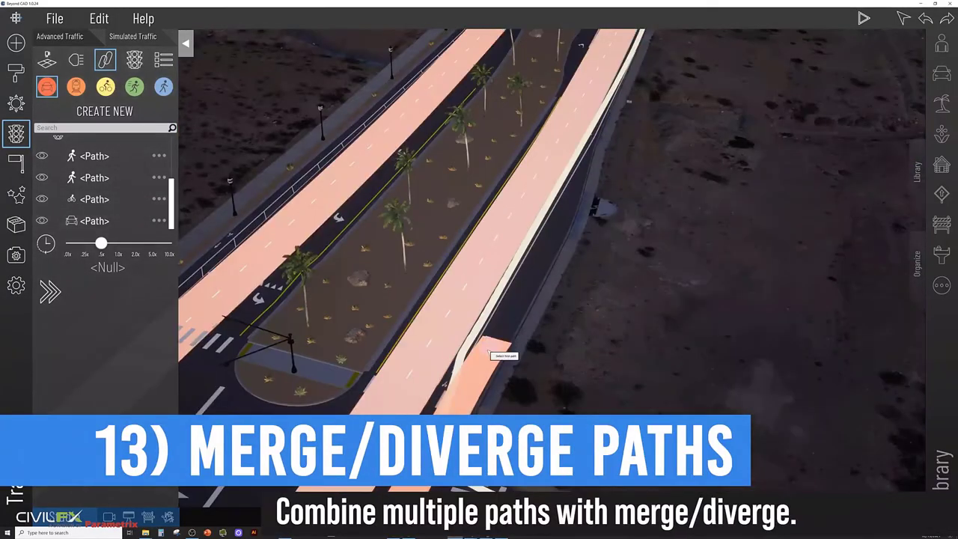
Play the promo to its download end card and lower the volume to 16.
click(487, 358)
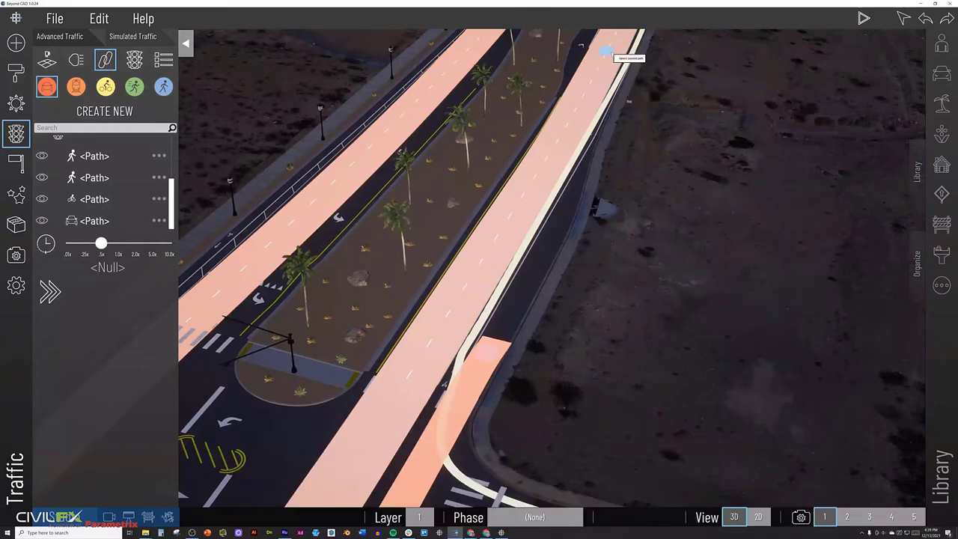
click(608, 51)
click(516, 220)
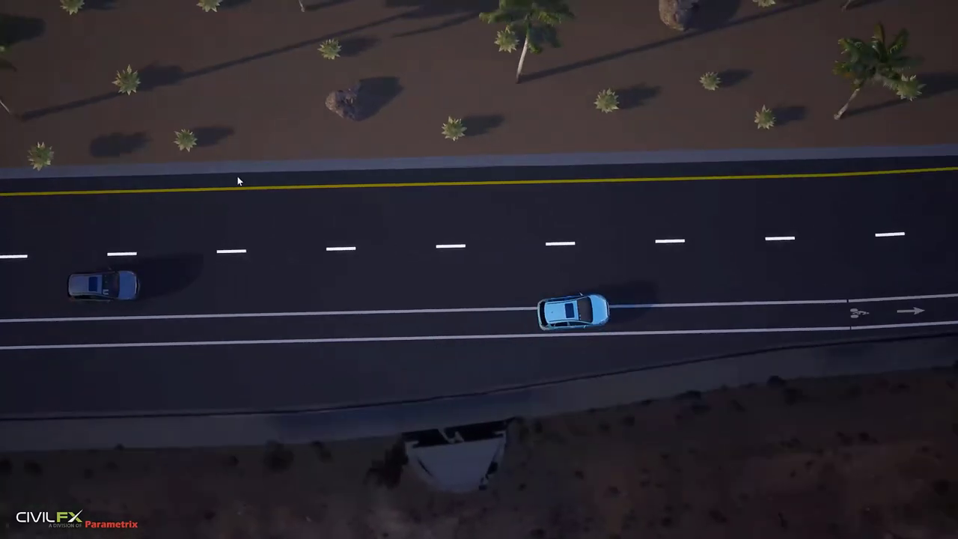
mouse_move(241, 159)
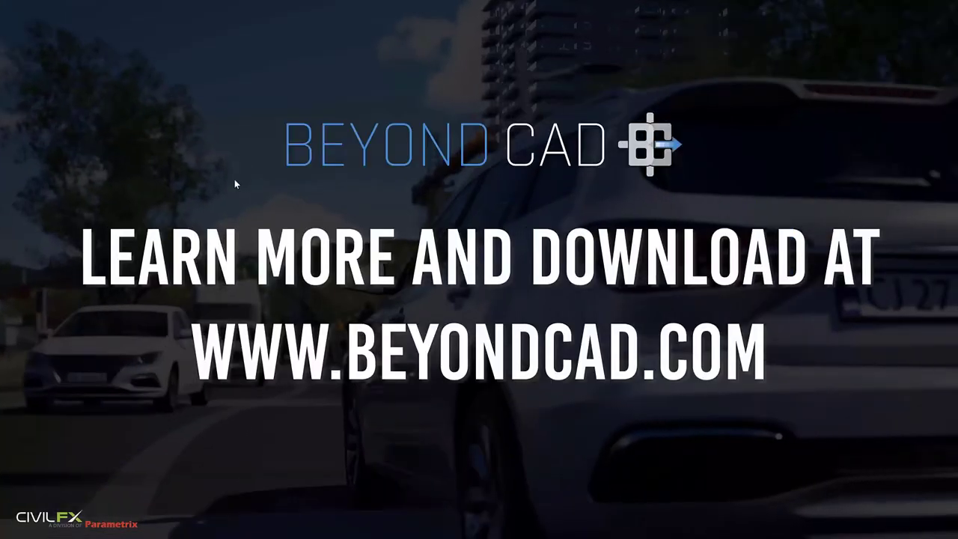
mouse_move(235, 181)
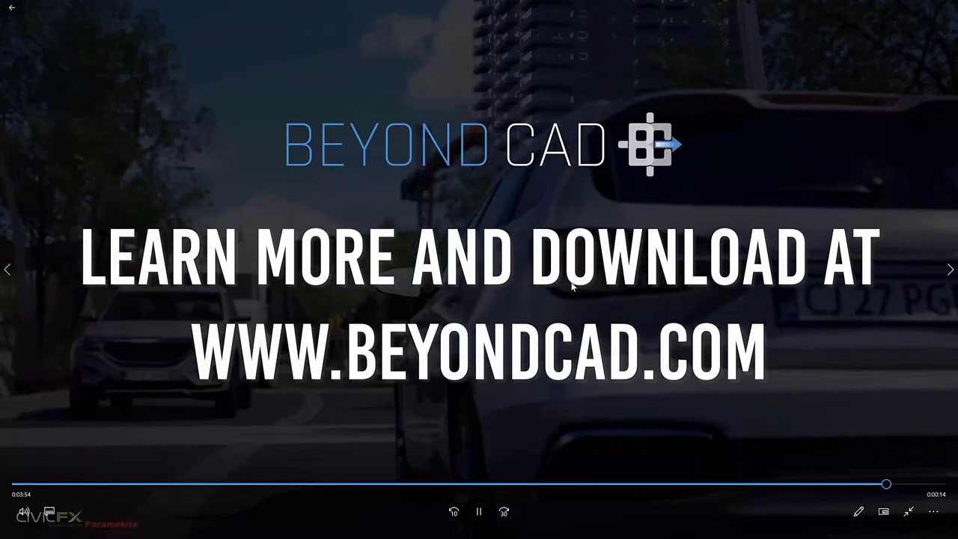
scroll(524, 291, down, 3)
scroll(518, 298, down, 1)
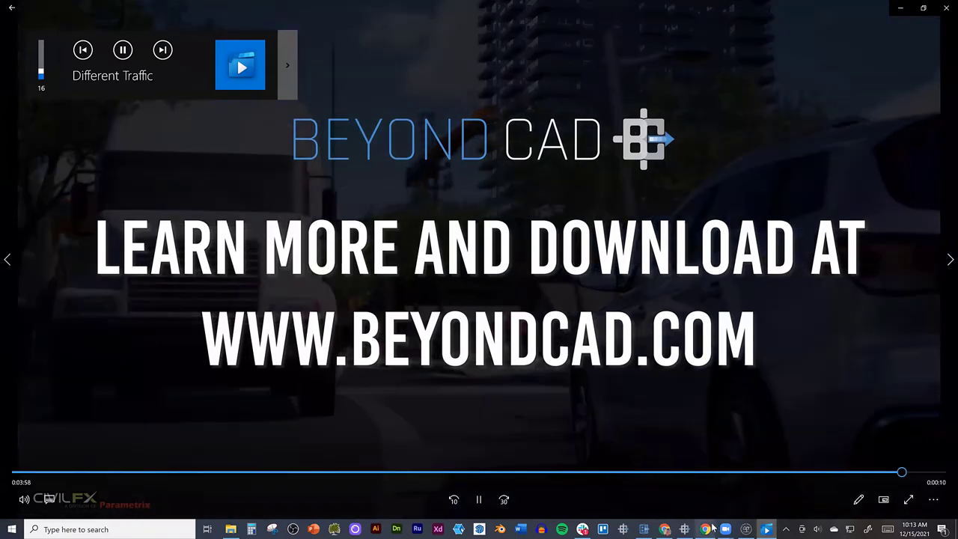
Return to the Beyond CAD website and scroll down the page.
mouse_move(712, 528)
click(704, 488)
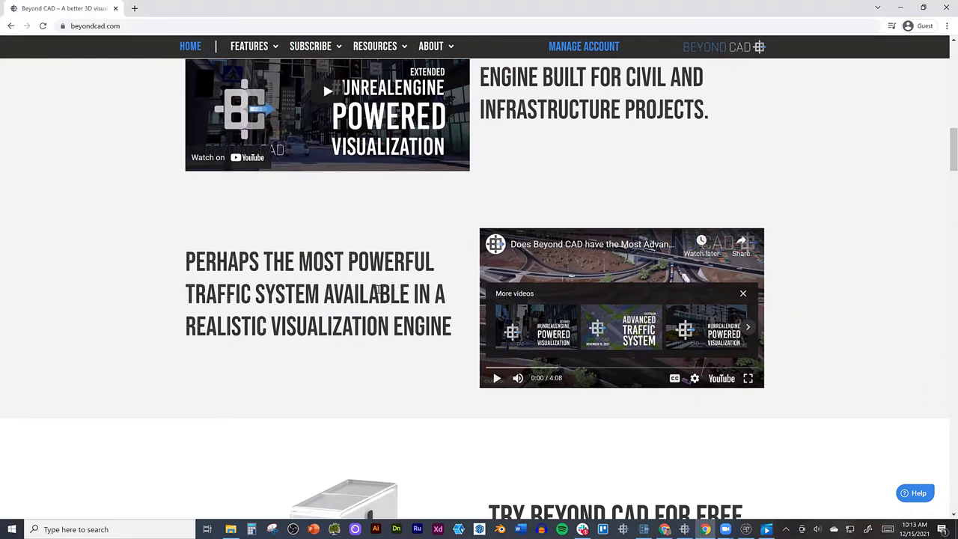
scroll(378, 289, down, 1)
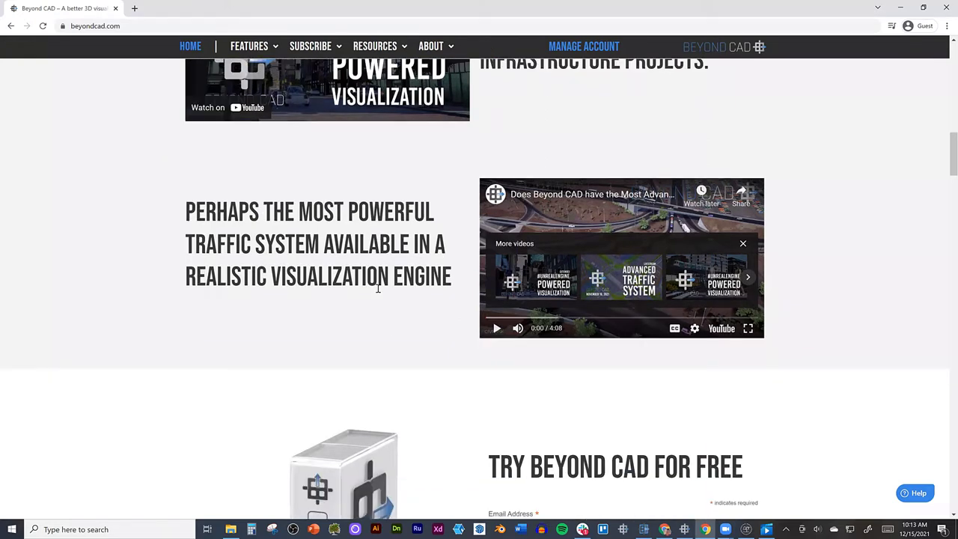
scroll(378, 289, down, 5)
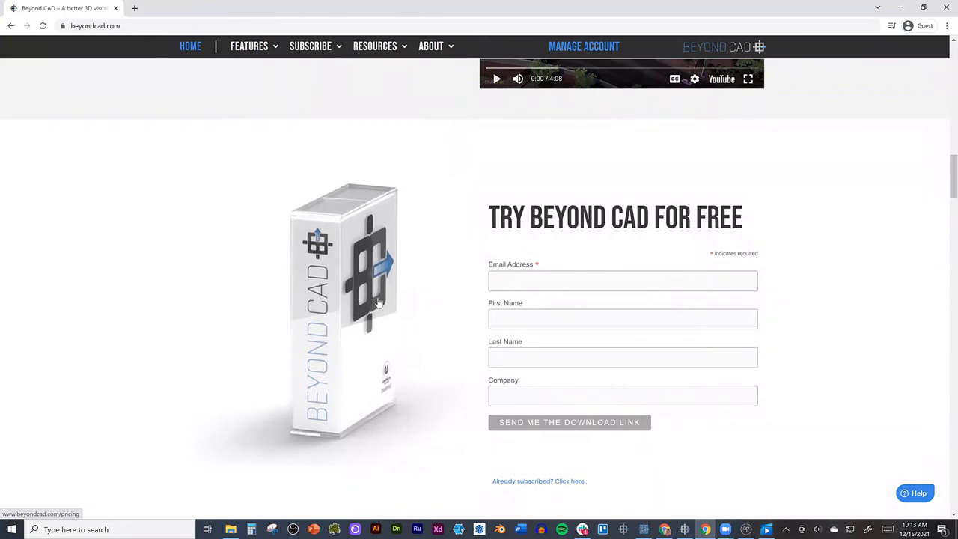
Turn the system volume up, then back down slightly, with the media keys.
key(XF86AudioPlay)
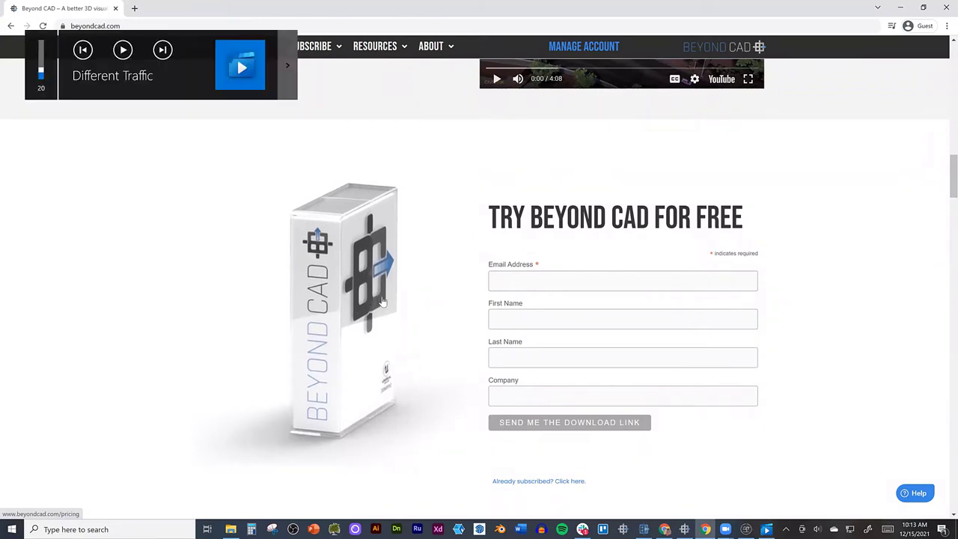
key(XF86AudioRaiseVolume)
key(XF86AudioRaiseVolume)
key(XF86AudioRaiseVolume)
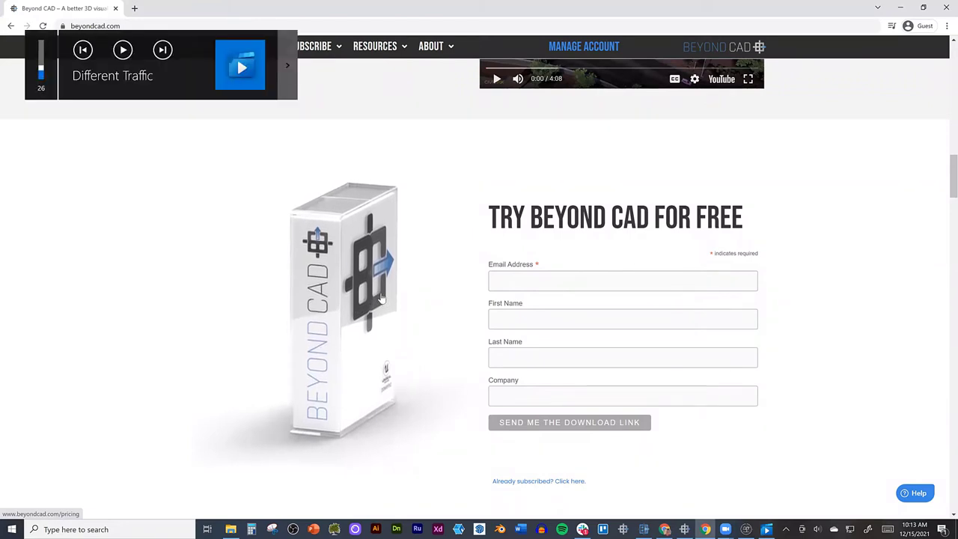
key(XF86AudioLowerVolume)
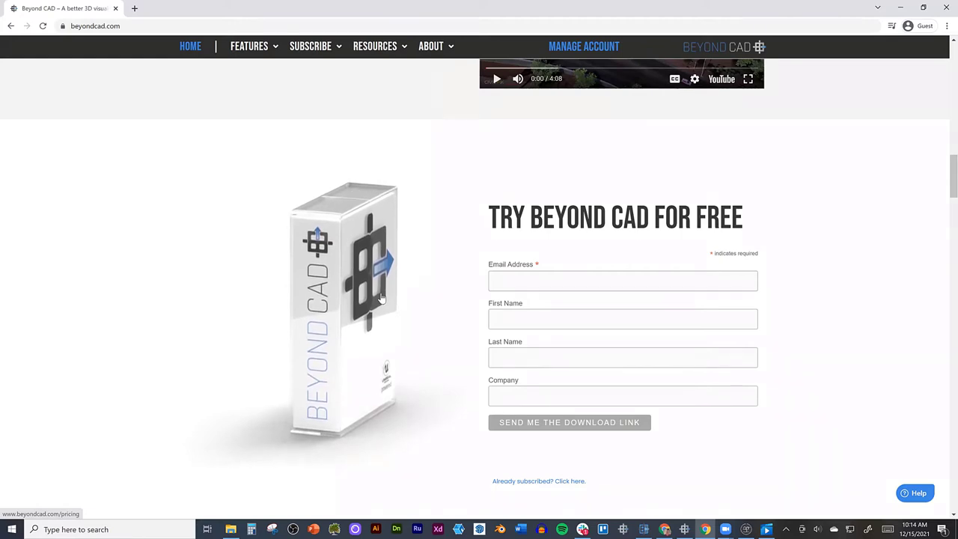
mouse_move(374, 46)
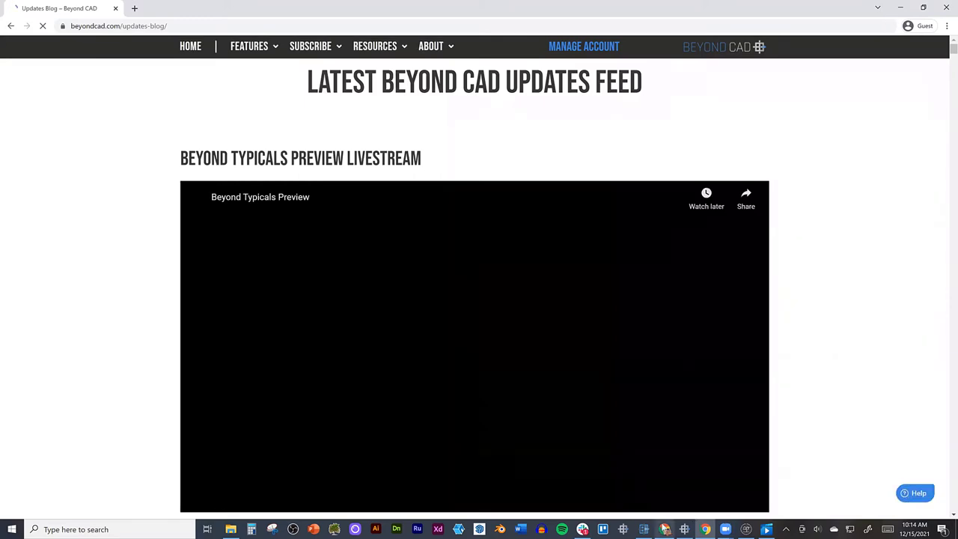
Bring the other Chrome window forward and go to linkedin.com.
mouse_move(665, 528)
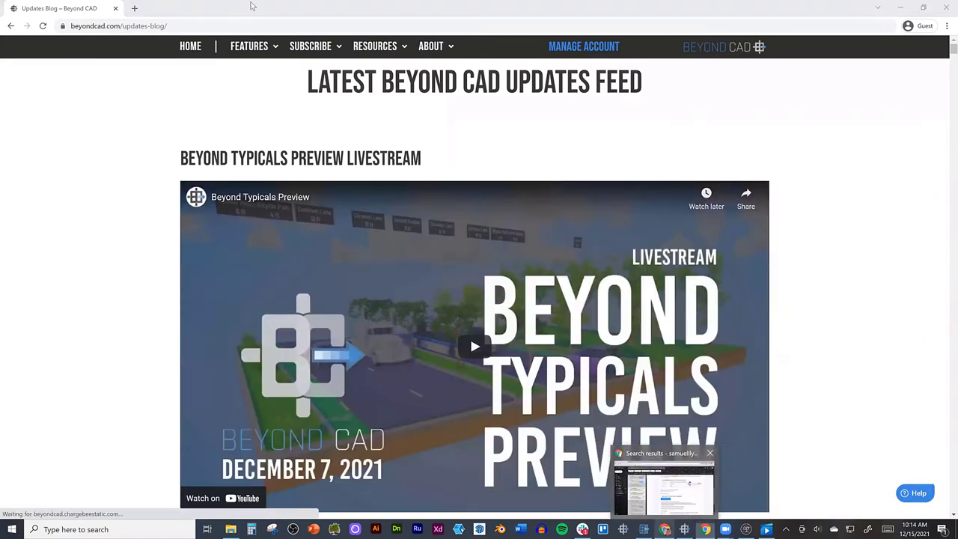
click(665, 494)
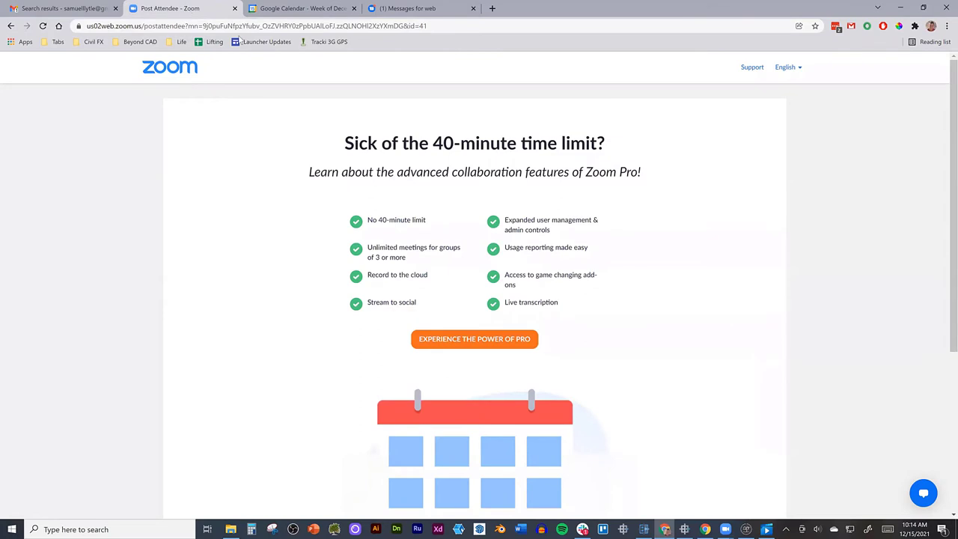
click(234, 26)
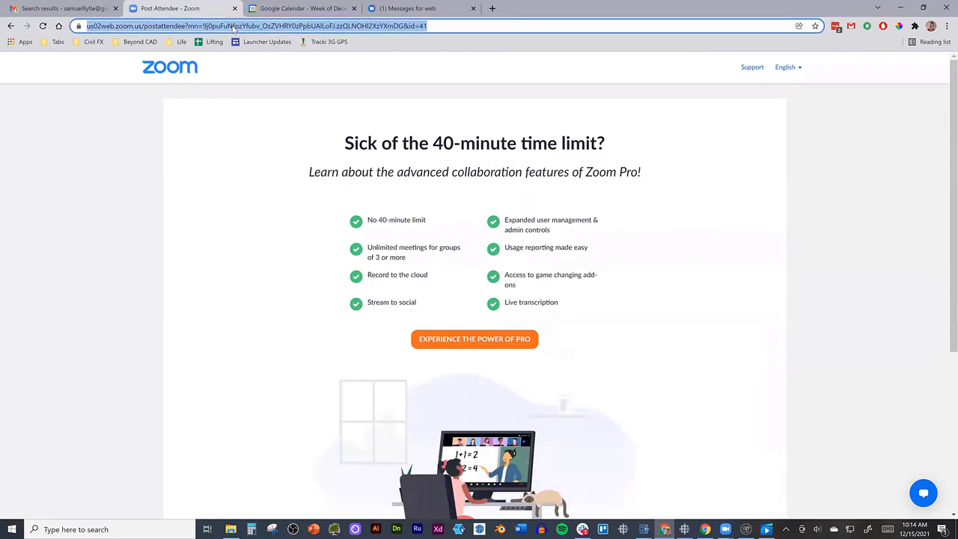
text(linked)
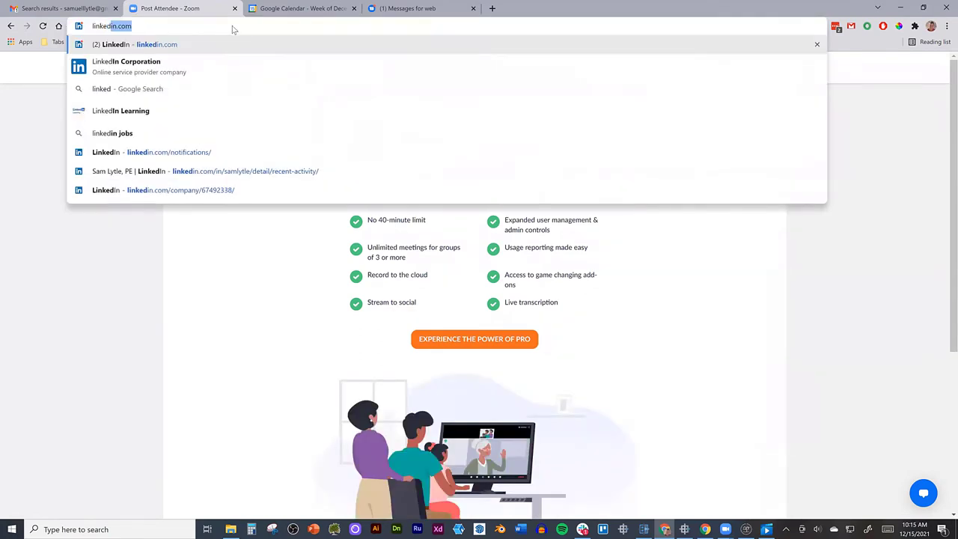
key(Return)
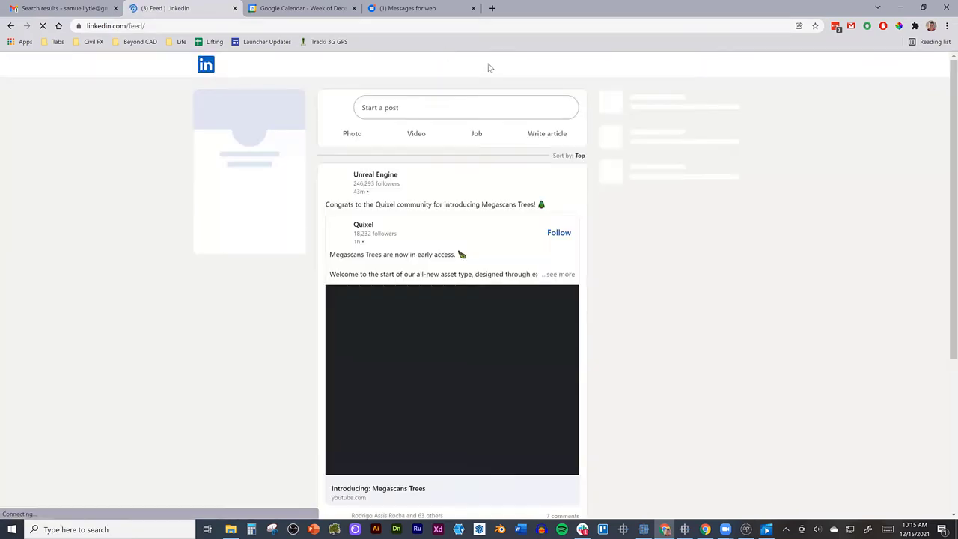
Show only posts in the profile's activity feed and scroll to the Vissim traffic video.
click(660, 66)
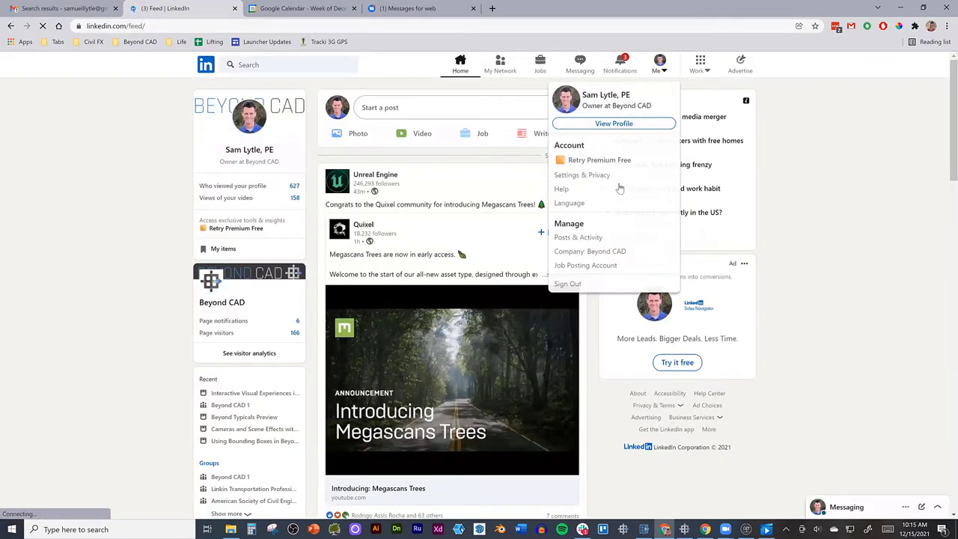
click(571, 238)
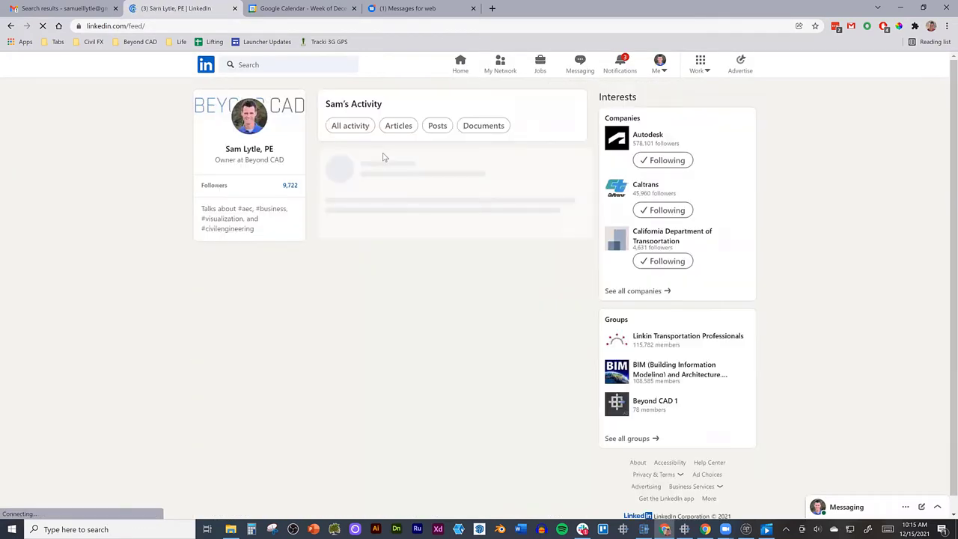
click(435, 127)
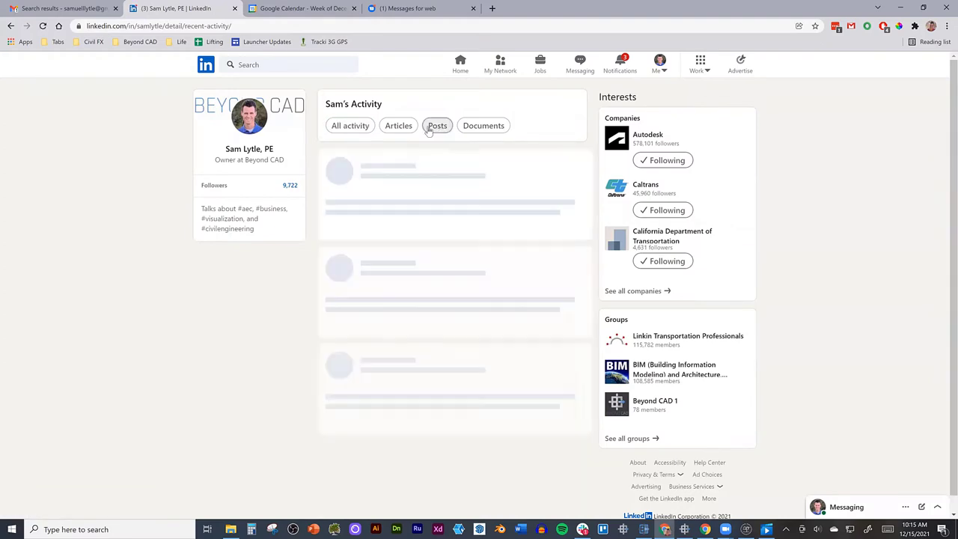
scroll(297, 253, down, 1)
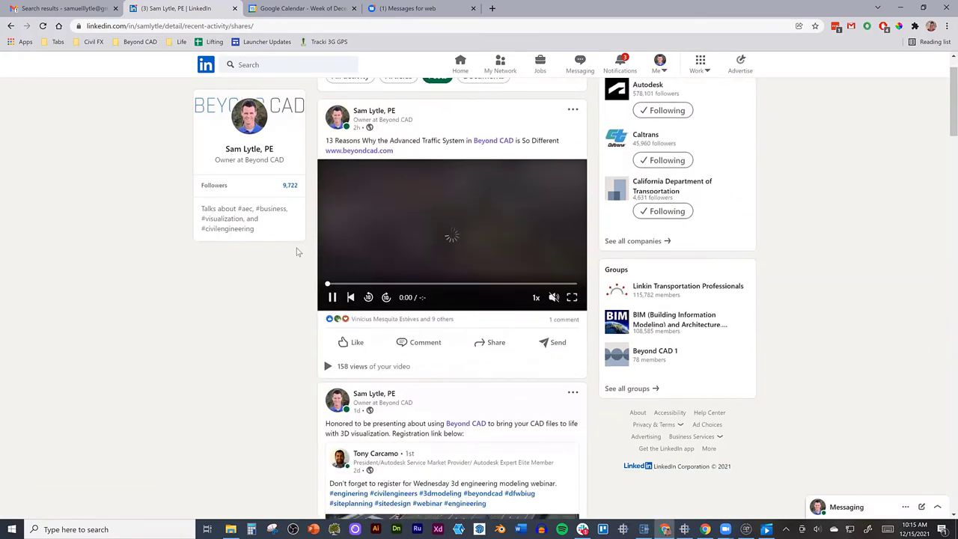
scroll(297, 253, down, 12)
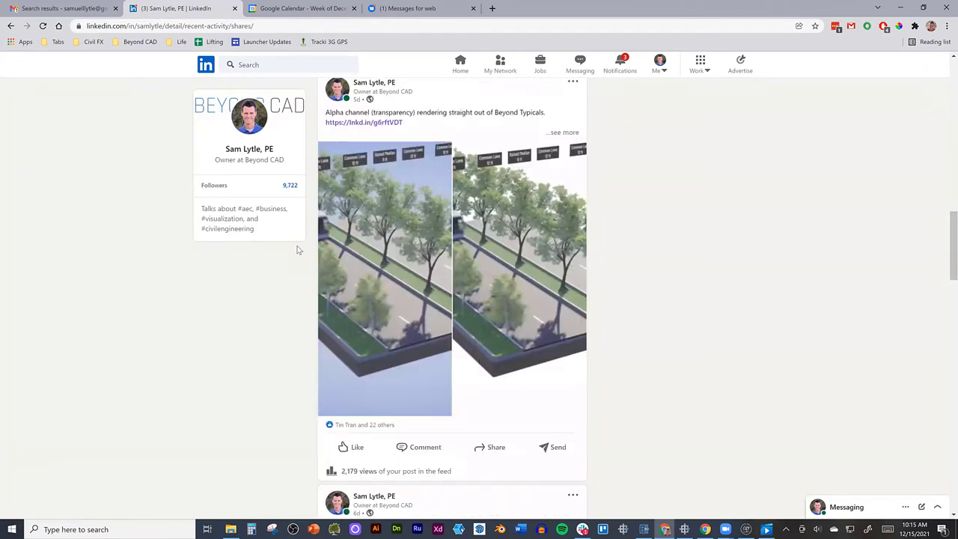
scroll(297, 249, down, 4)
scroll(572, 325, down, 1)
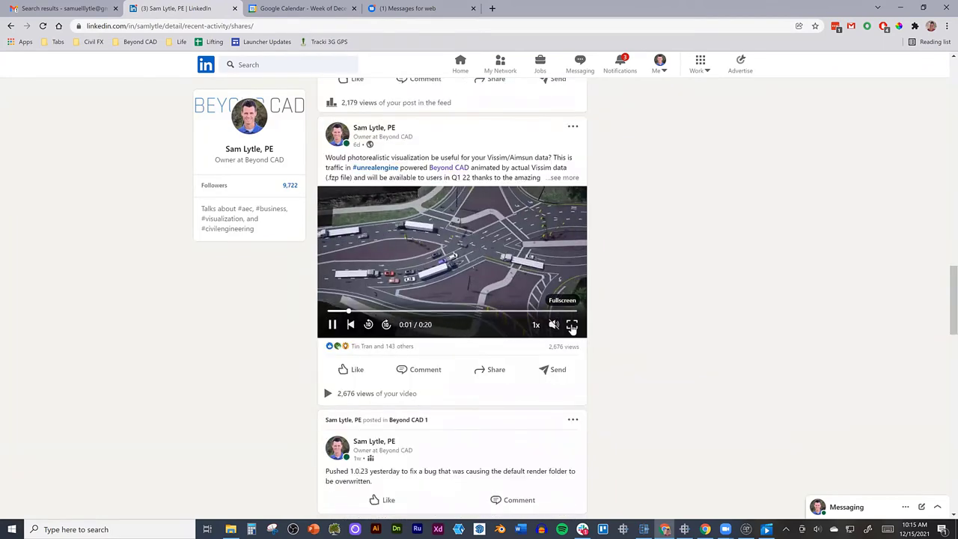
Play the Vissim traffic video full screen to its 0:20 end, then exit full screen.
click(572, 325)
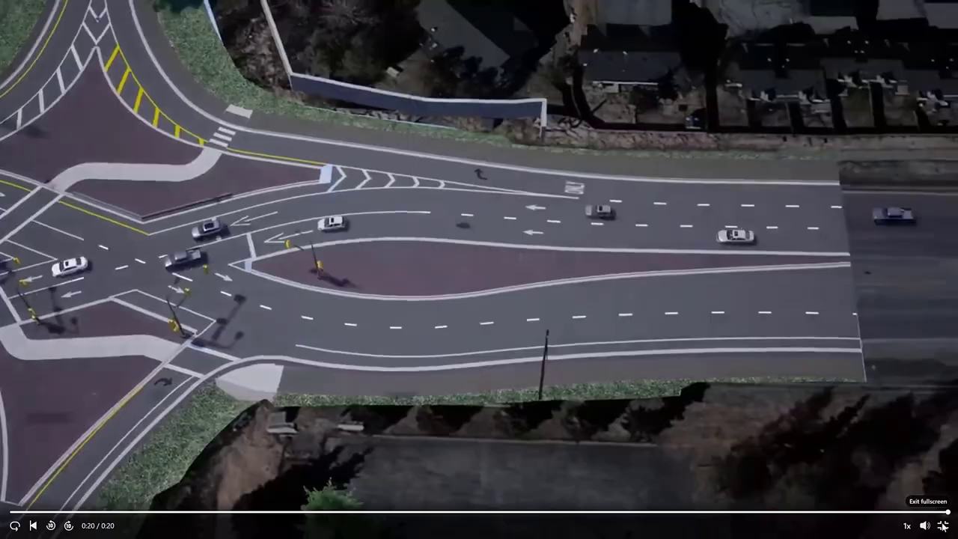
click(940, 526)
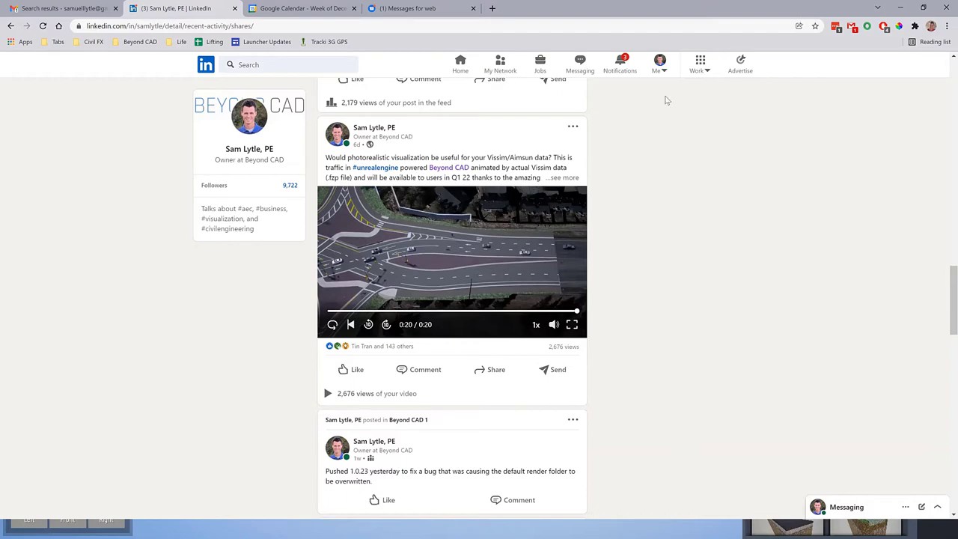
Minimize the LinkedIn window and return to the beyondcad.com home page's FEATURES menu.
key(super+Down)
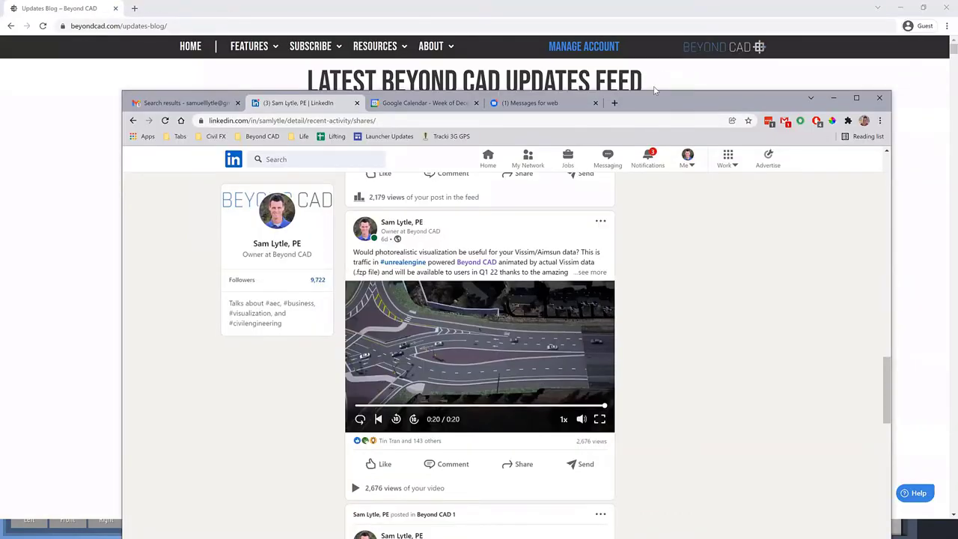
key(super+Down)
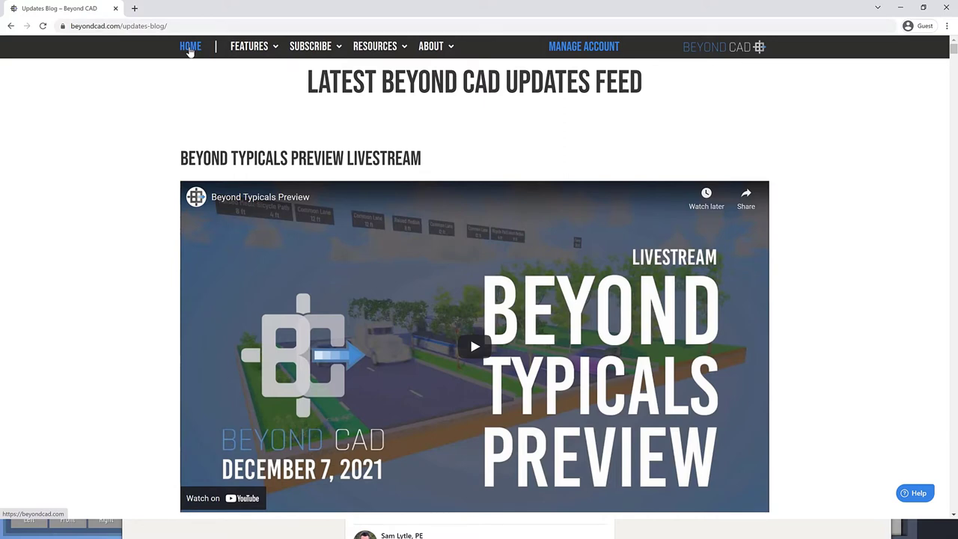
click(191, 47)
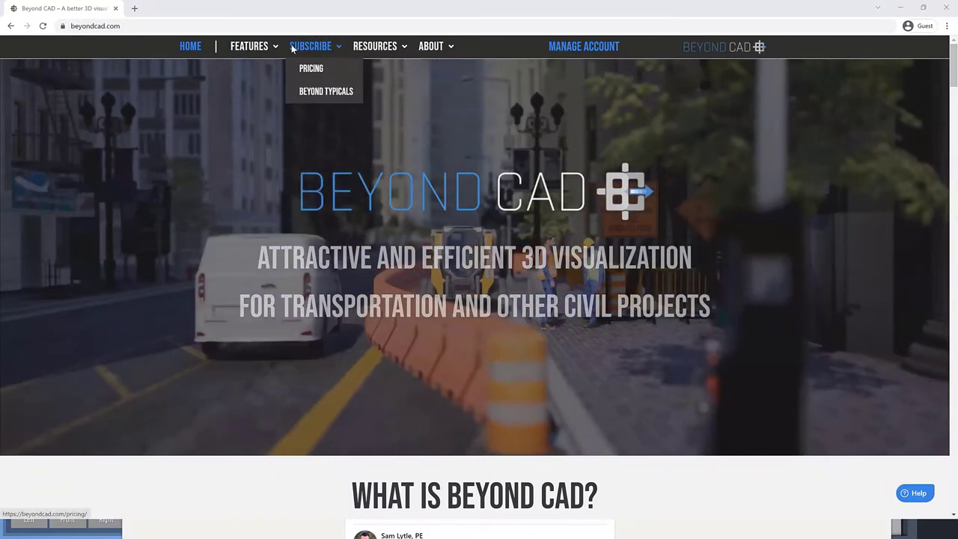
mouse_move(270, 45)
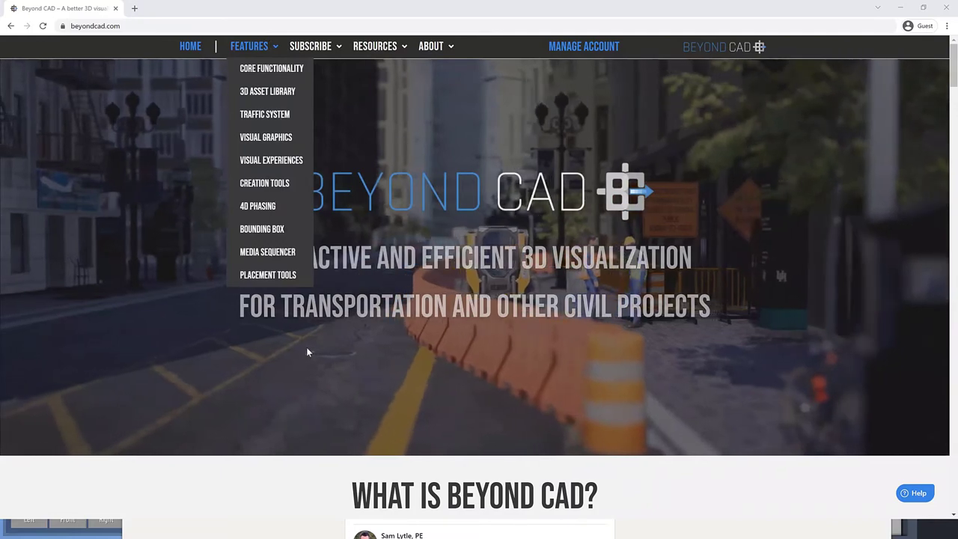
scroll(311, 419, down, 2)
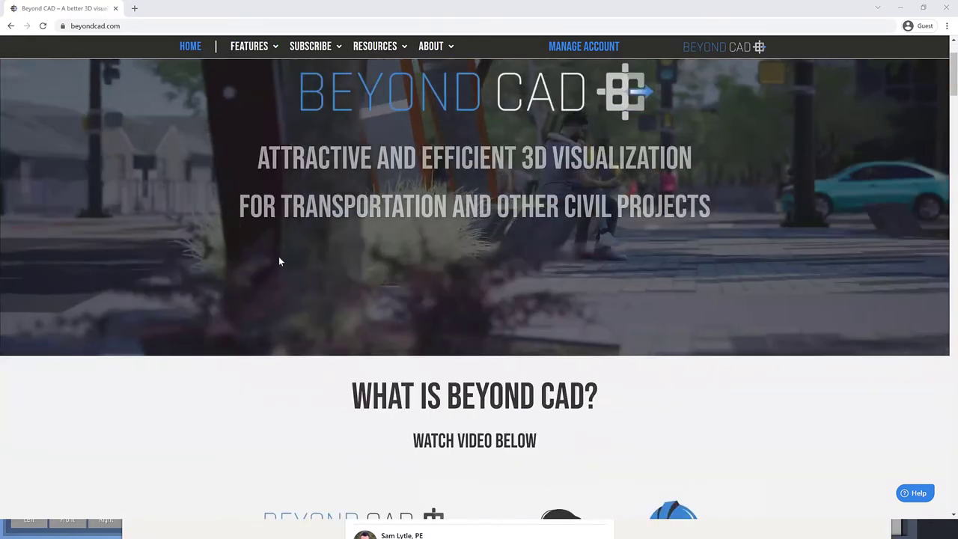
scroll(279, 256, up, 2)
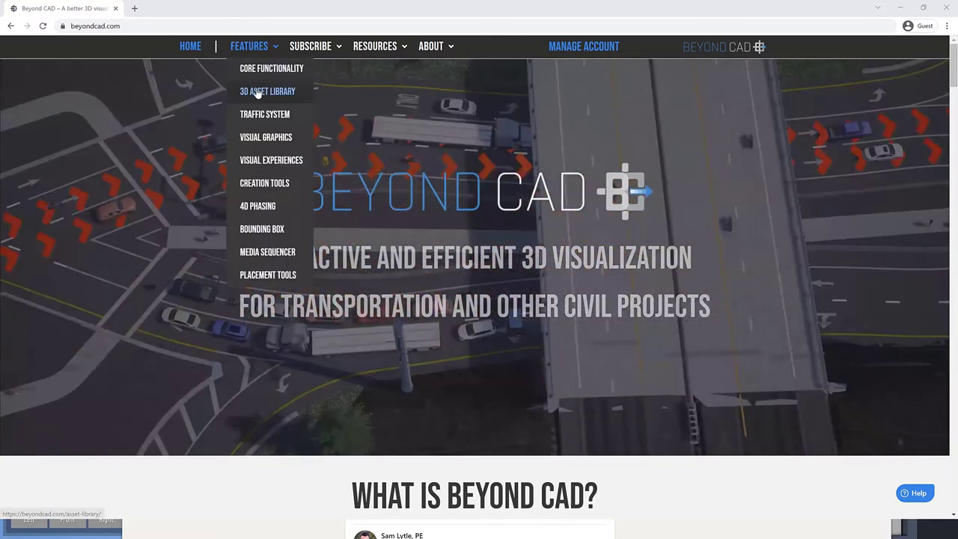
Open the 3D Asset Library page and scroll to the 1,400+ assets stats and Categories list.
click(258, 91)
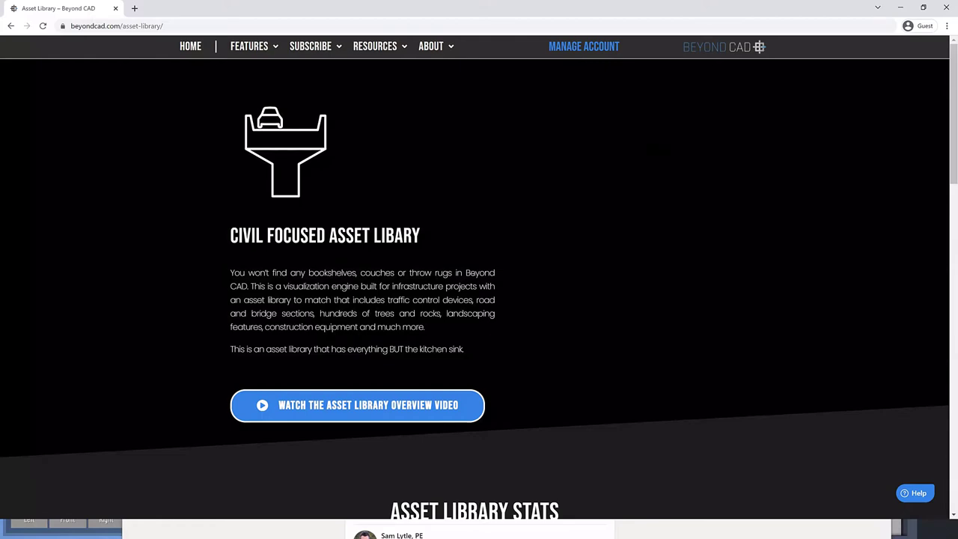
scroll(442, 277, down, 2)
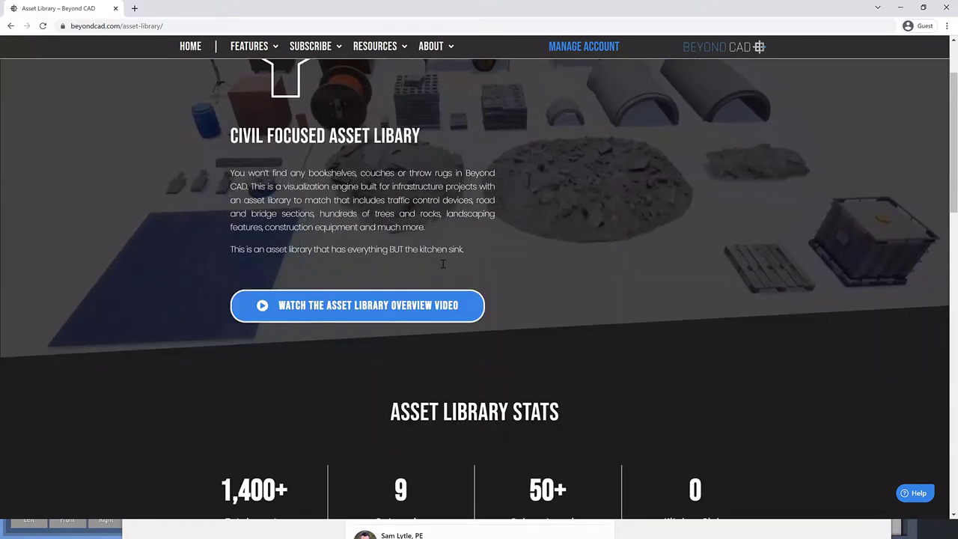
scroll(442, 267, up, 1)
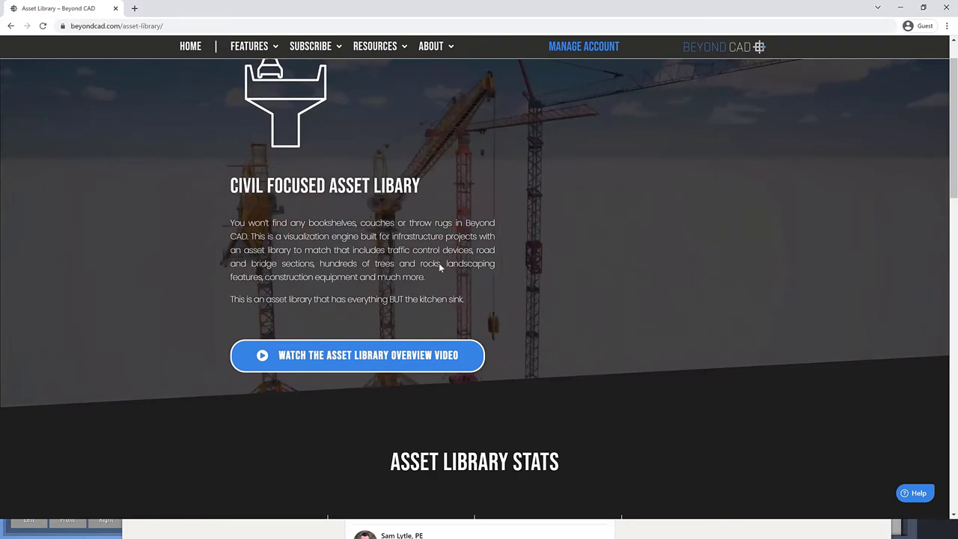
scroll(459, 197, down, 1)
scroll(460, 197, up, 2)
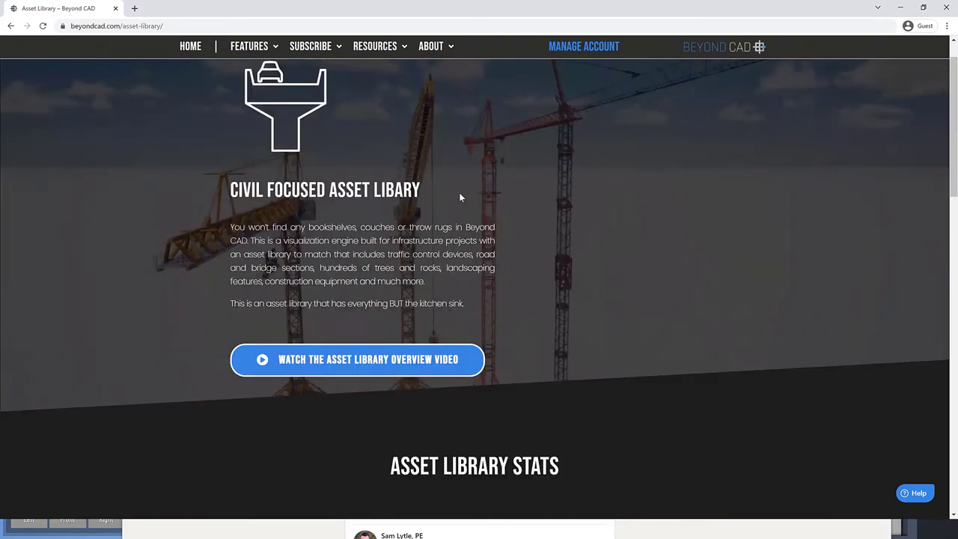
scroll(502, 148, down, 7)
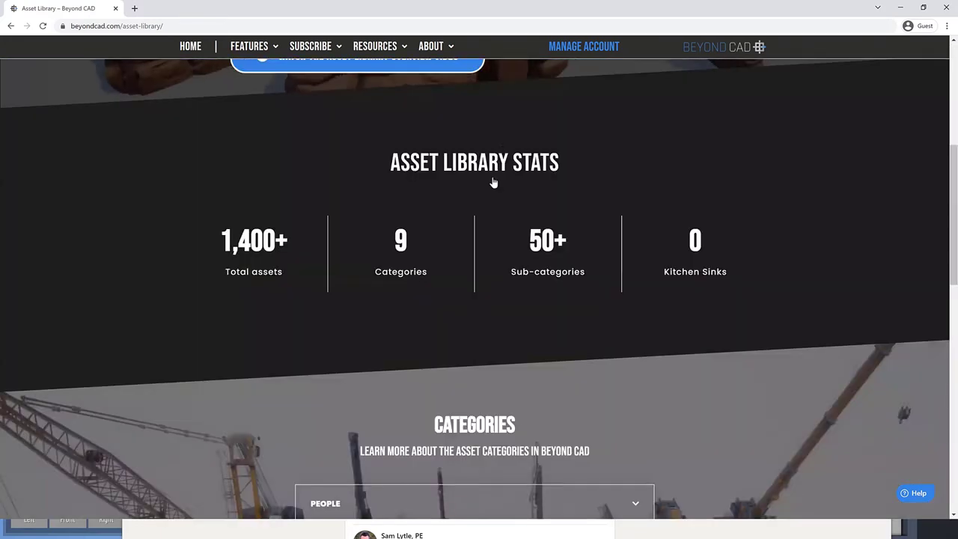
scroll(389, 242, down, 6)
scroll(350, 112, down, 1)
scroll(350, 112, down, 1)
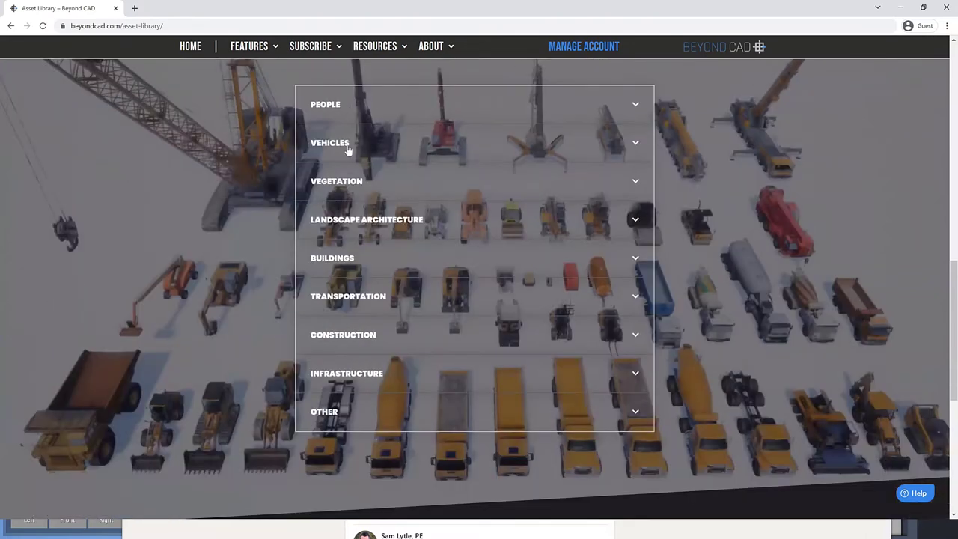
click(342, 221)
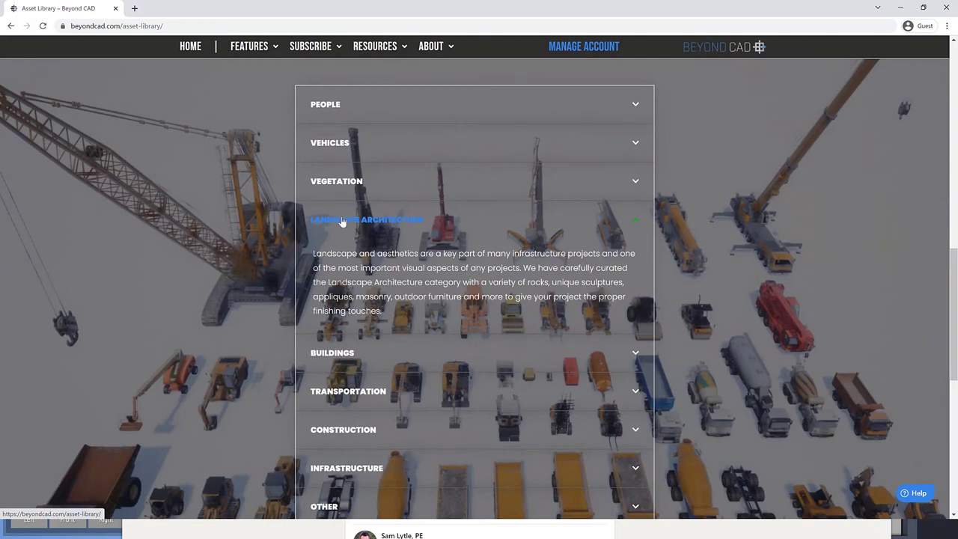
click(341, 222)
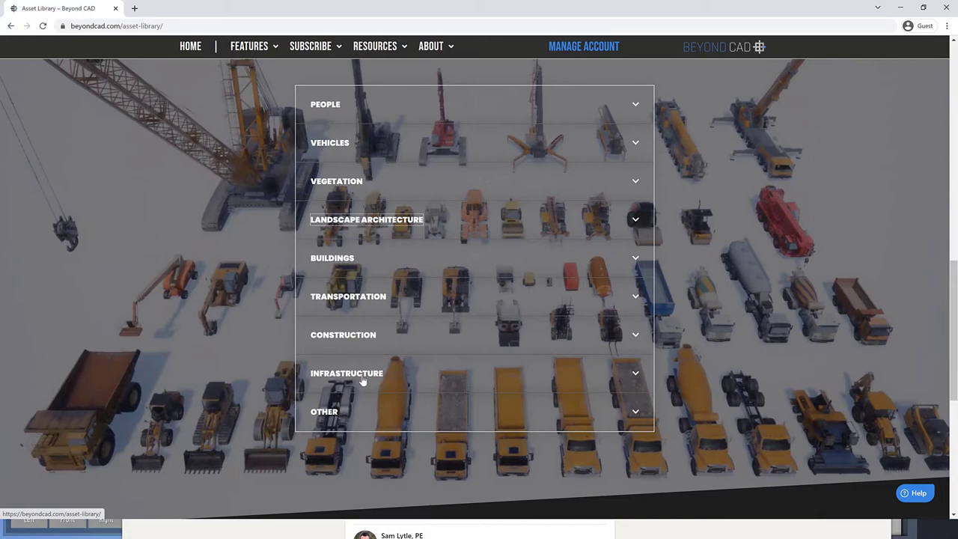
scroll(399, 383, down, 2)
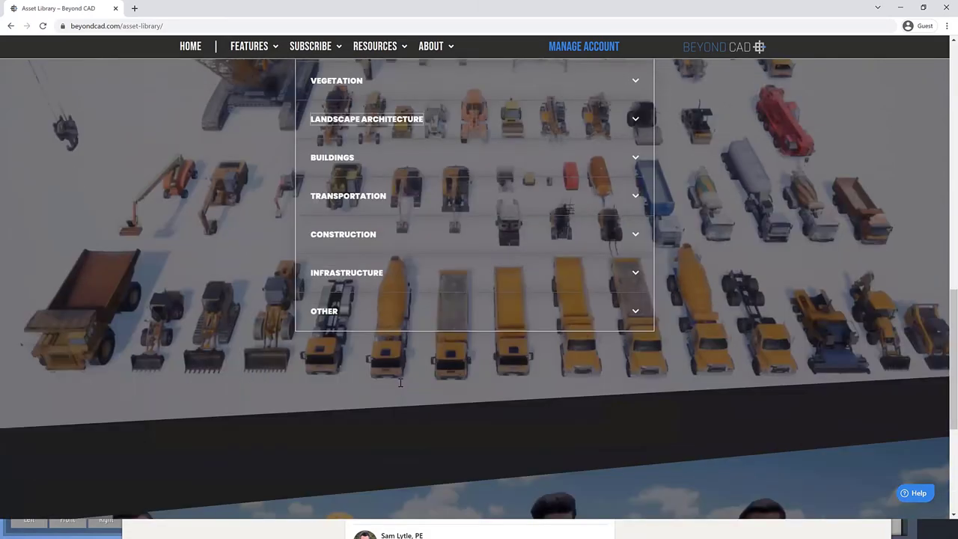
Scroll the Asset Library page back to the top and show the FEATURES dropdown.
scroll(401, 384, down, 4)
scroll(403, 395, up, 20)
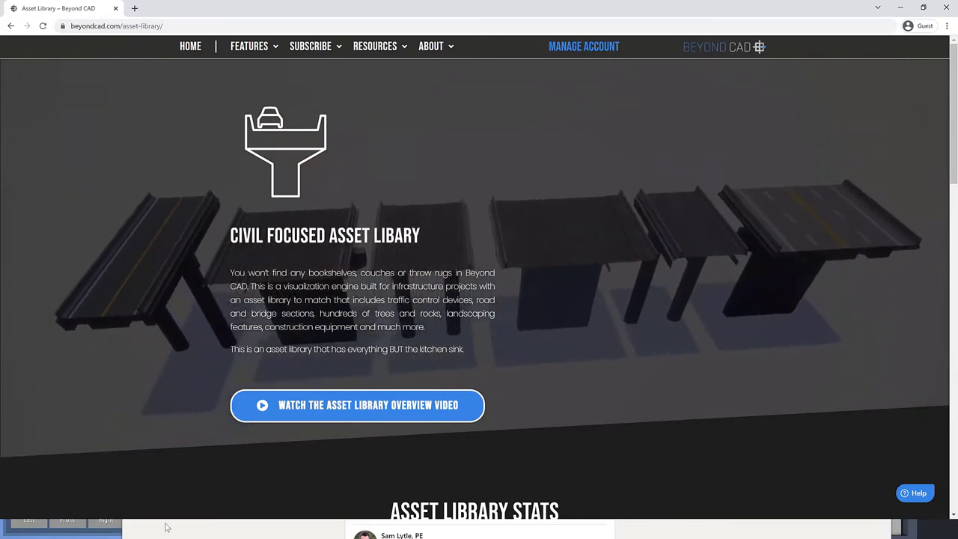
key(super)
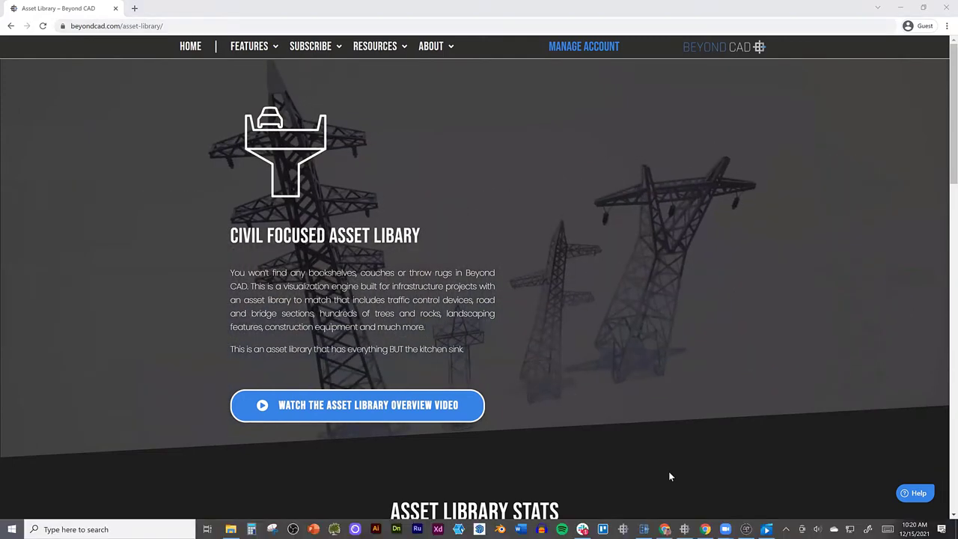
key(super)
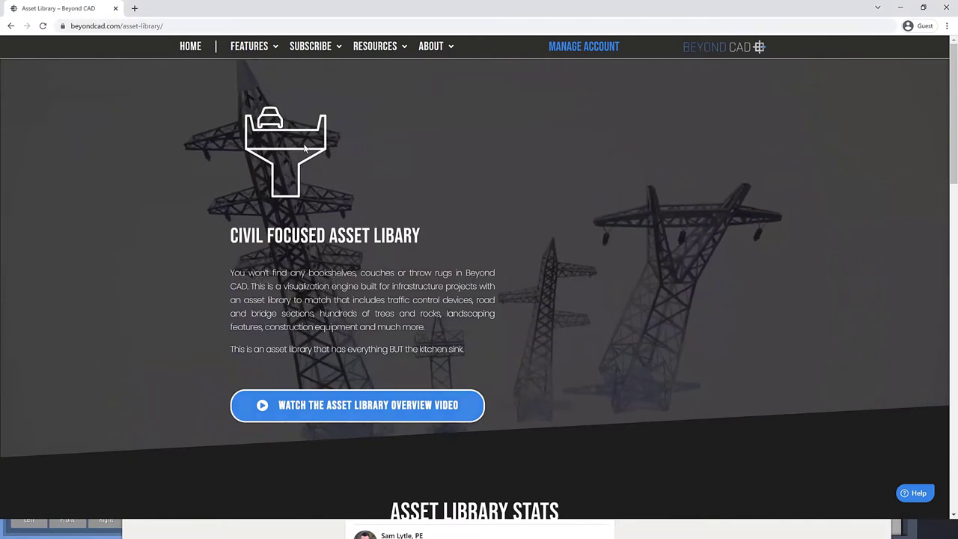
mouse_move(251, 38)
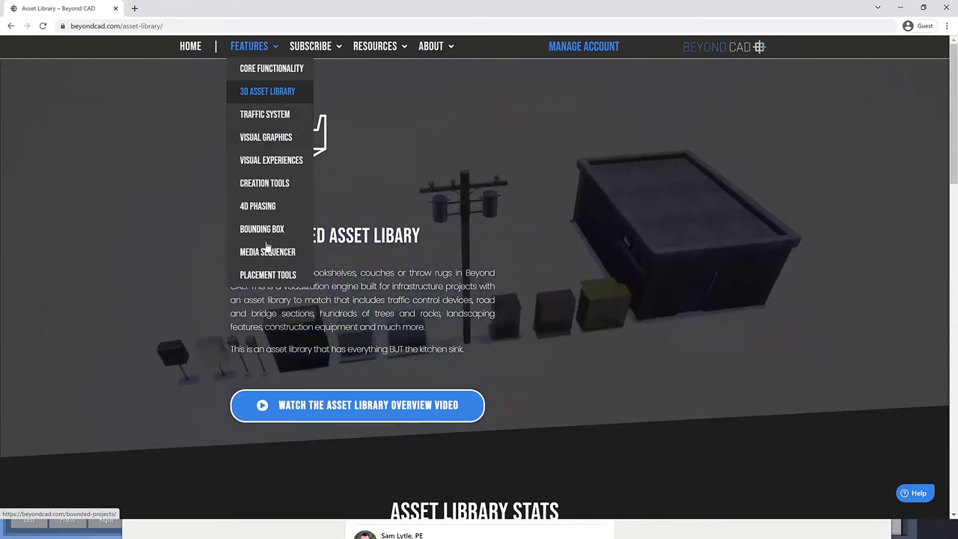
Review the Creation Tools feature page, then go to the Visual Graphics page.
click(271, 186)
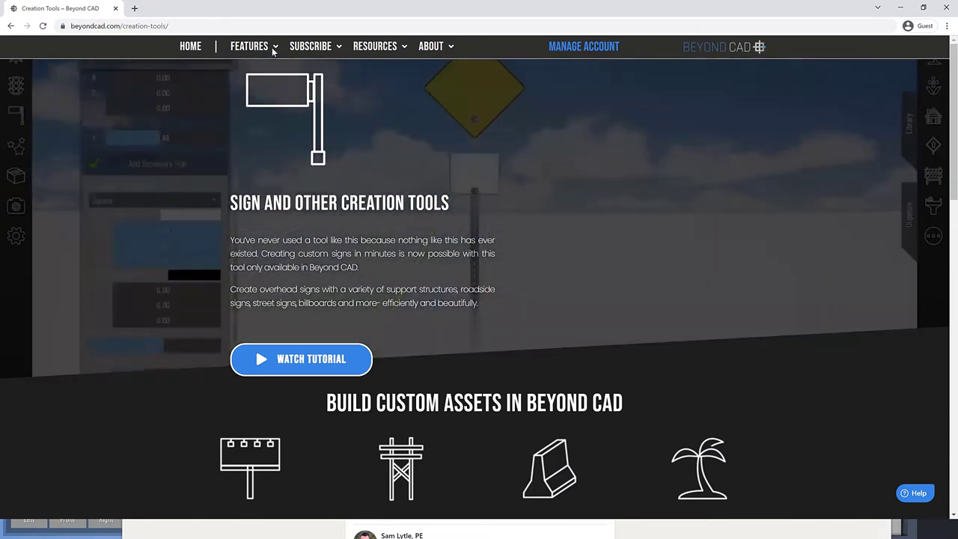
mouse_move(270, 44)
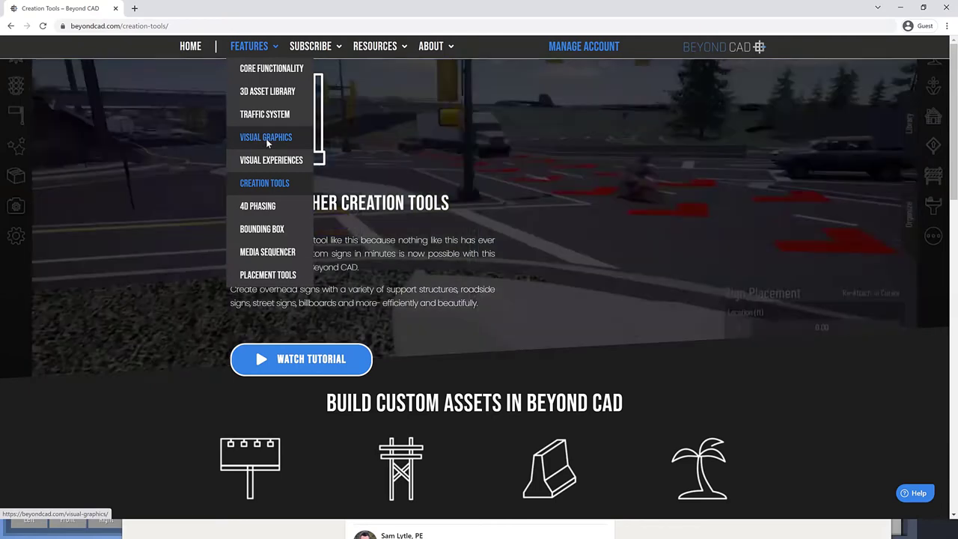
click(265, 139)
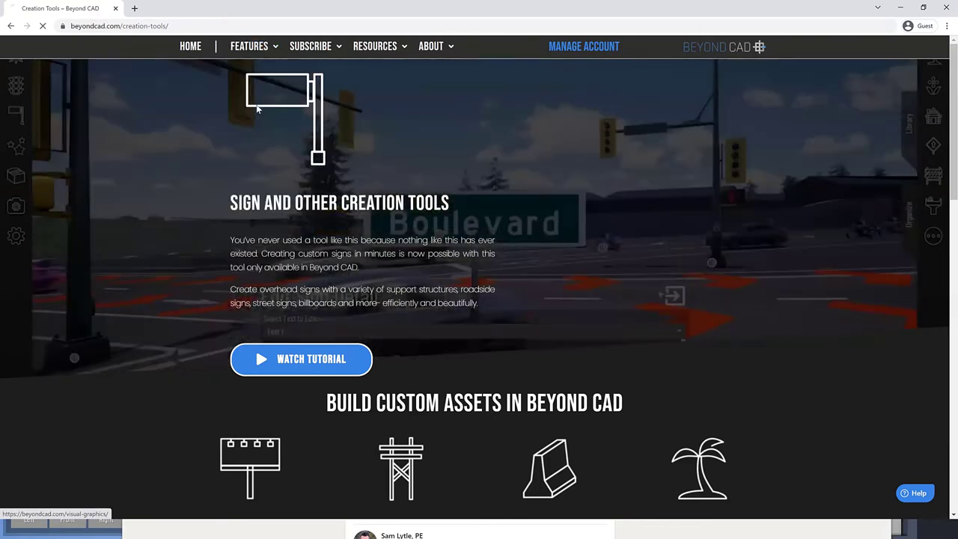
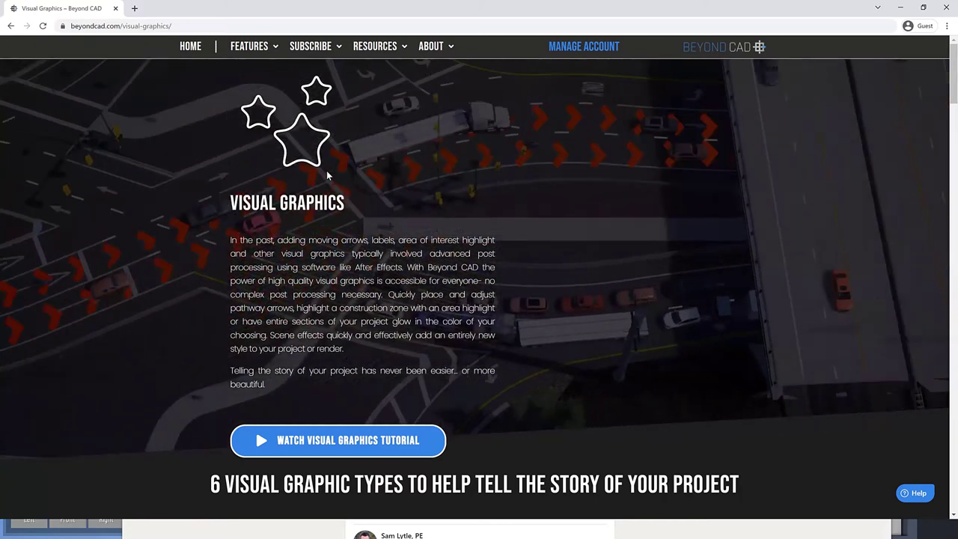
Scroll the Visual Graphics page and open its tutorial video on YouTube in a new tab.
scroll(328, 174, down, 3)
scroll(329, 177, down, 2)
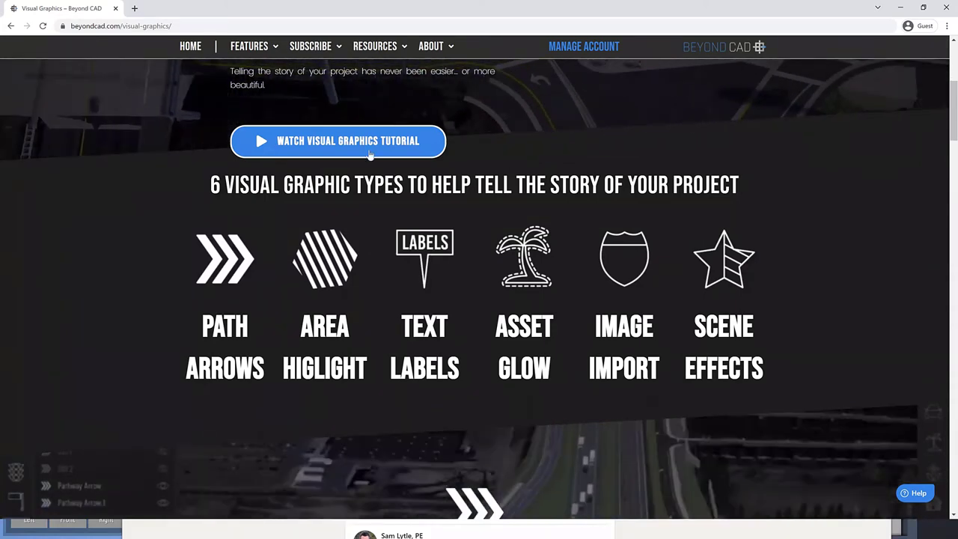
click(369, 153)
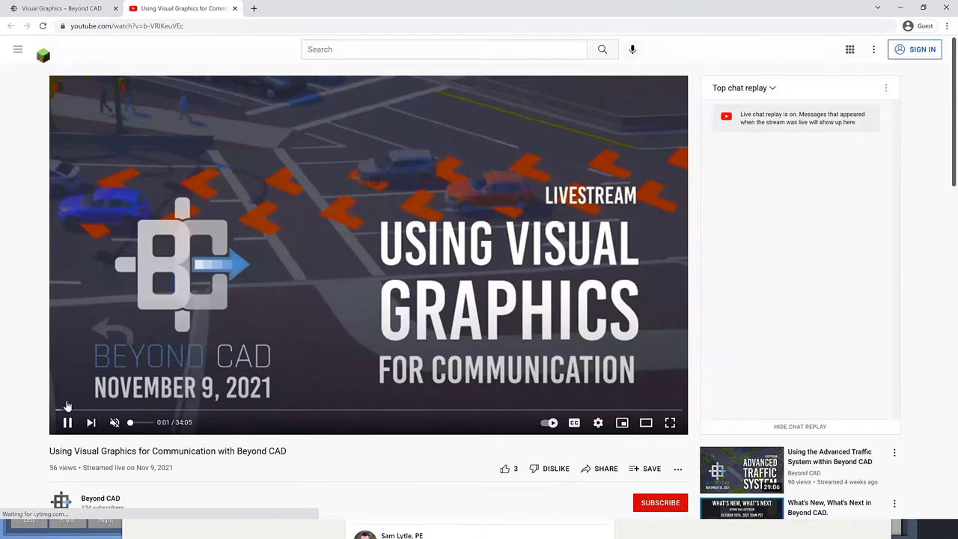
Jump the tutorial to about 8:06, set quality to 720p60, then skip ahead to about 16:00.
click(204, 410)
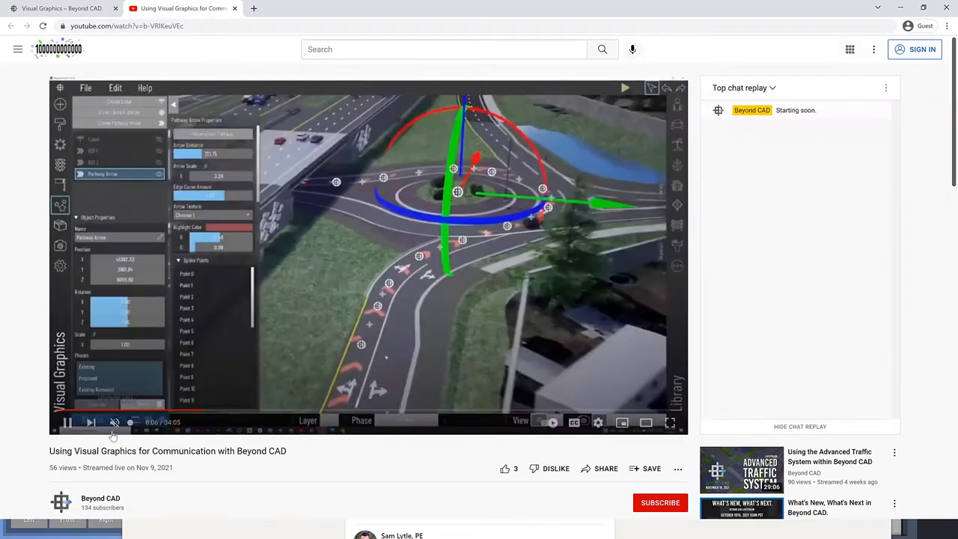
click(598, 422)
click(650, 390)
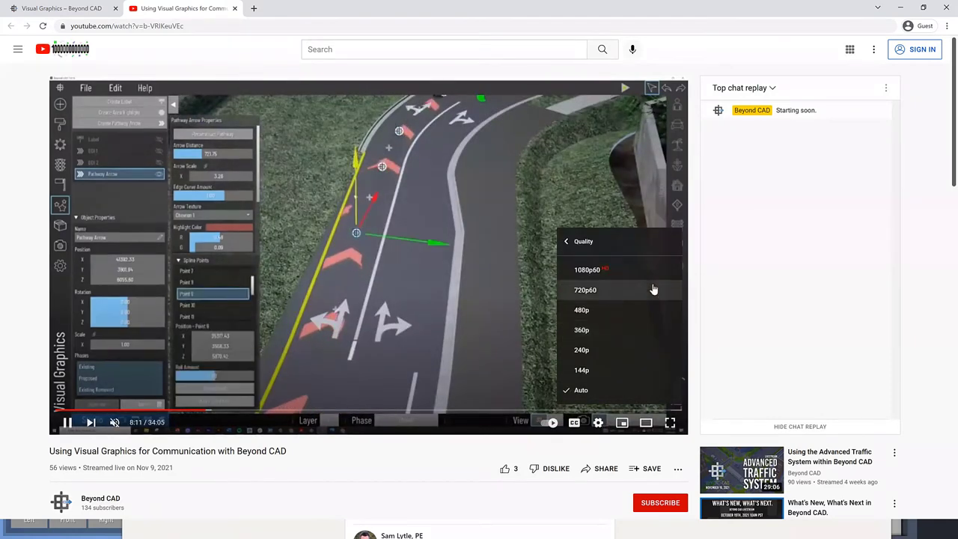
click(633, 289)
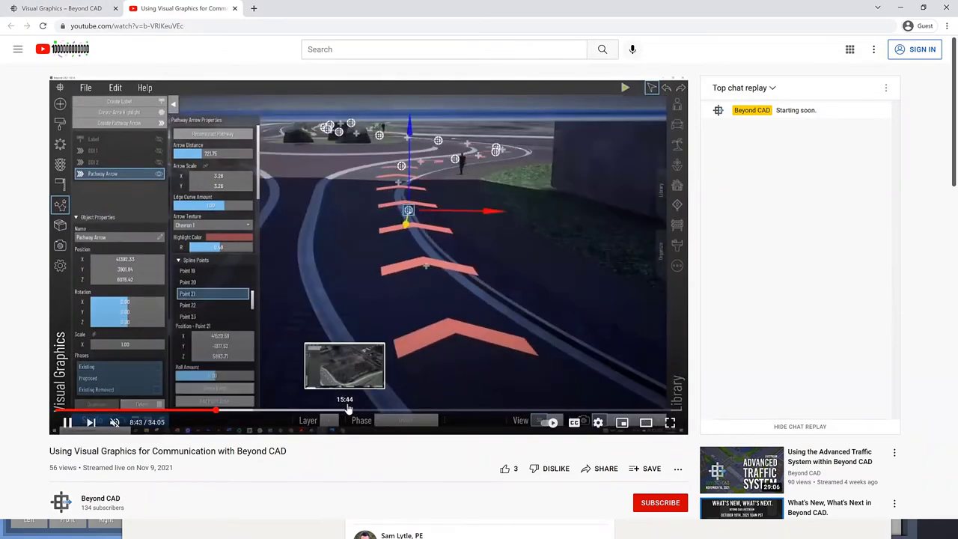
click(350, 410)
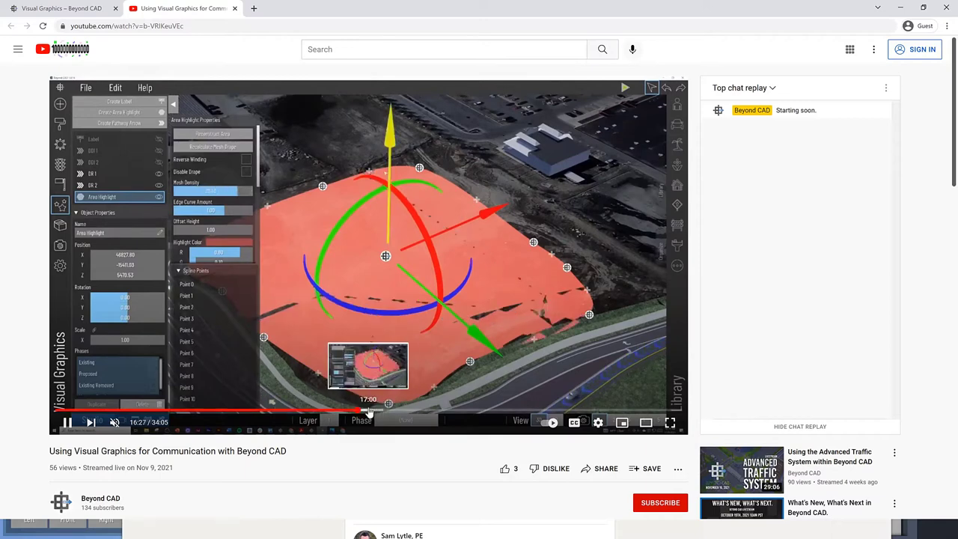
Skip through the area highlight demo at 17:29, 17:46 and 18:27, then pause at 18:41.
click(370, 414)
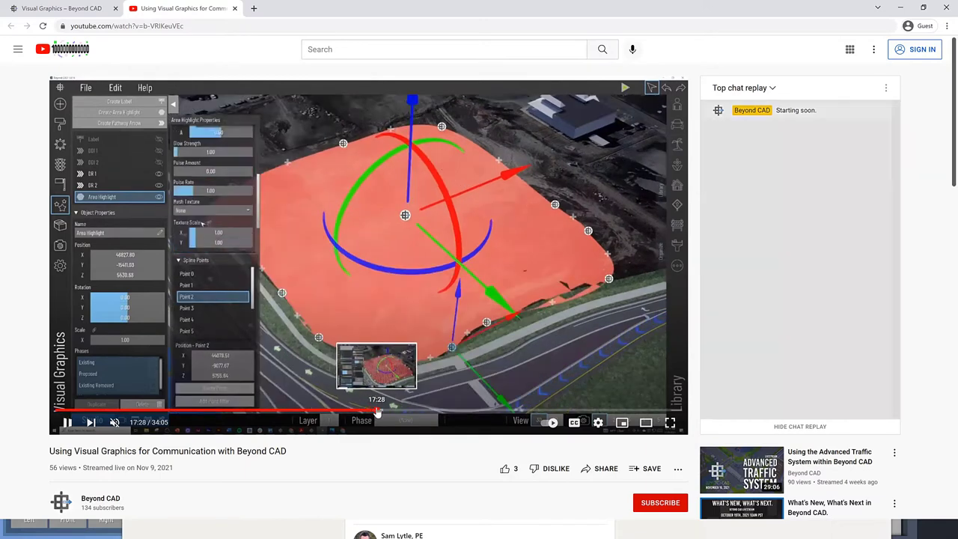
click(377, 414)
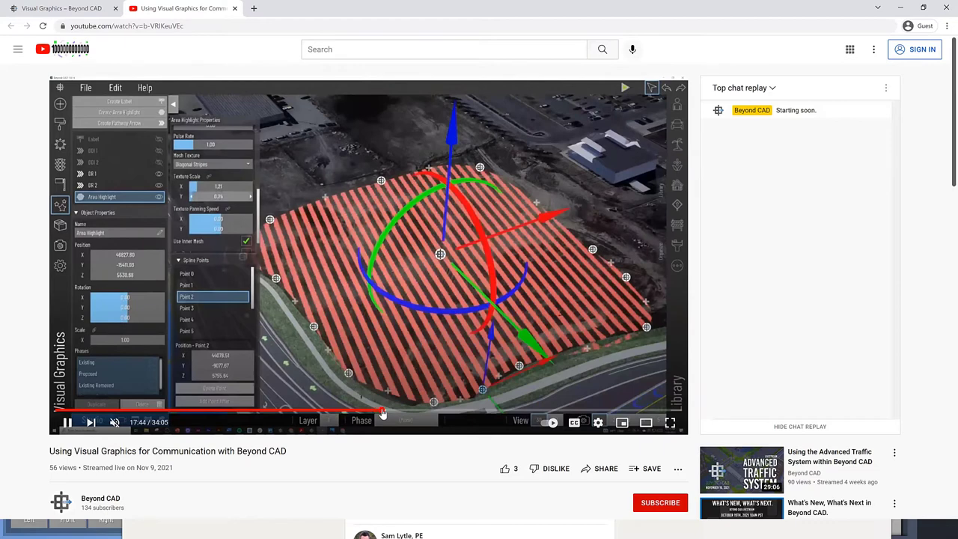
click(381, 414)
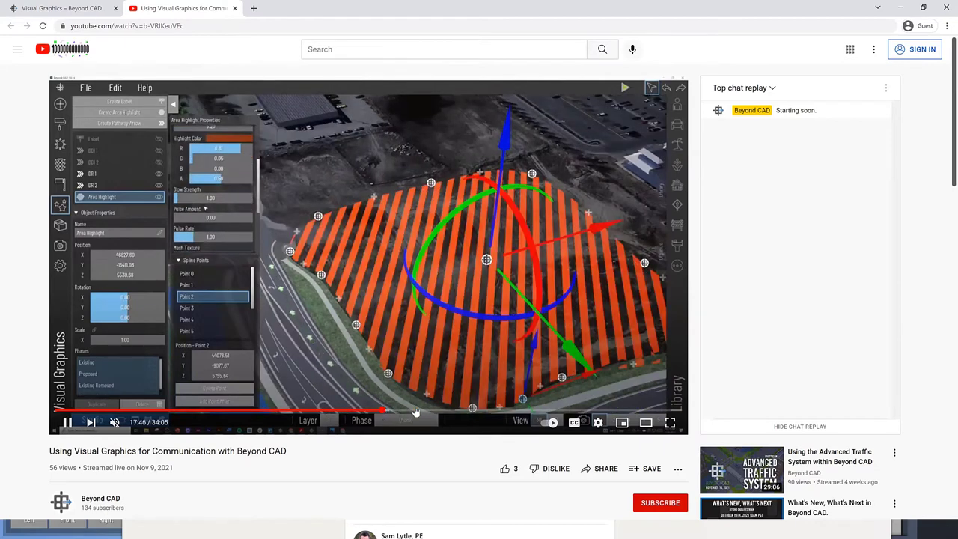
click(394, 413)
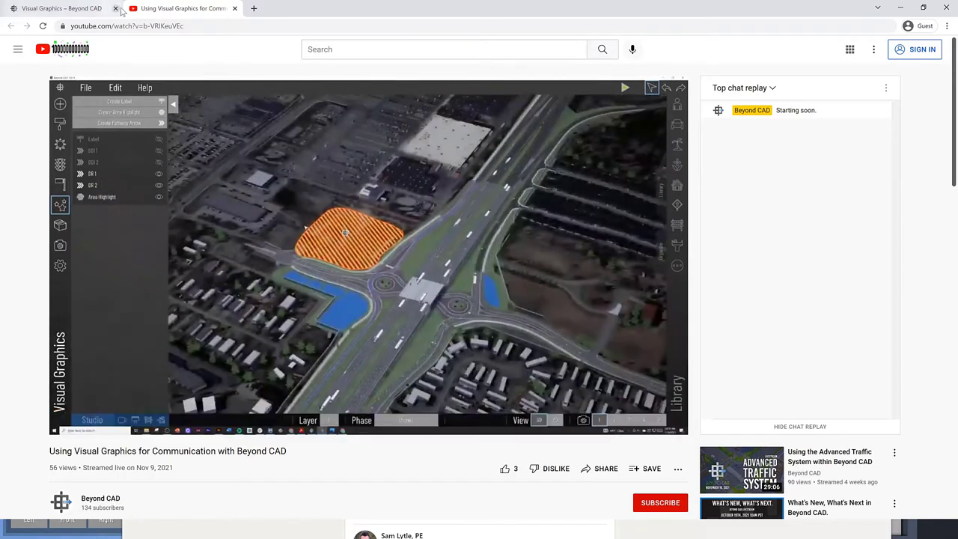
key(space)
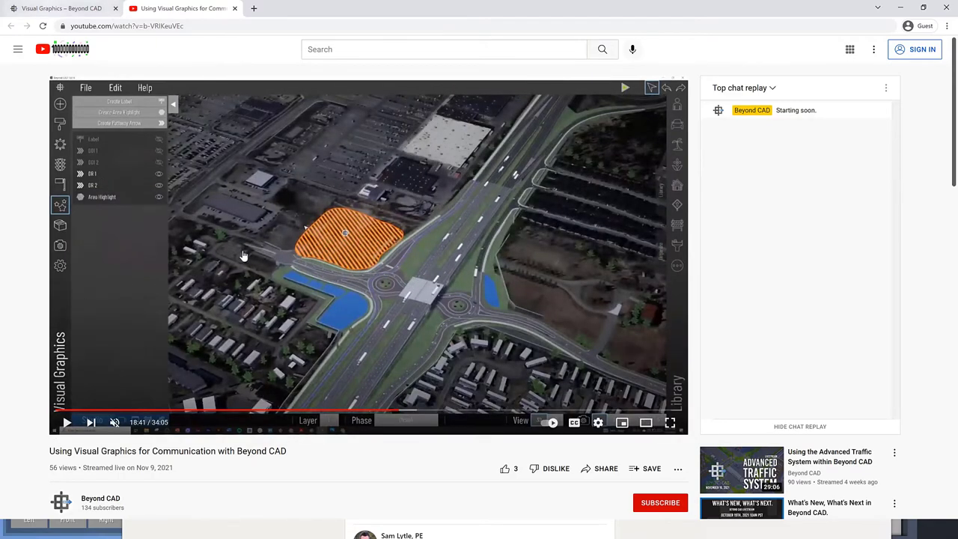
Return to the Visual Graphics tab and scroll past Path Arrows, Area Highlight and Text Labels to Asset/Mesh Glow.
key(ctrl+1)
scroll(432, 188, down, 2)
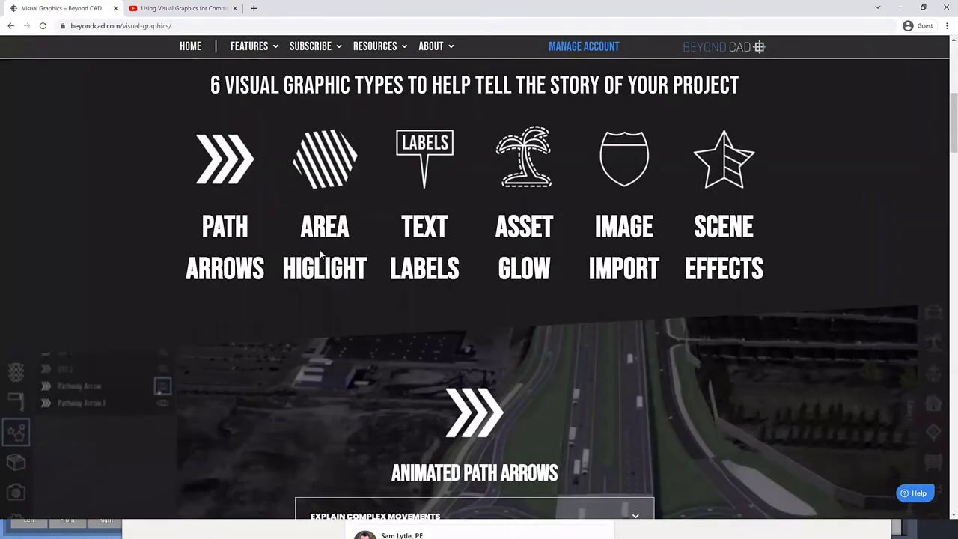
scroll(464, 241, down, 2)
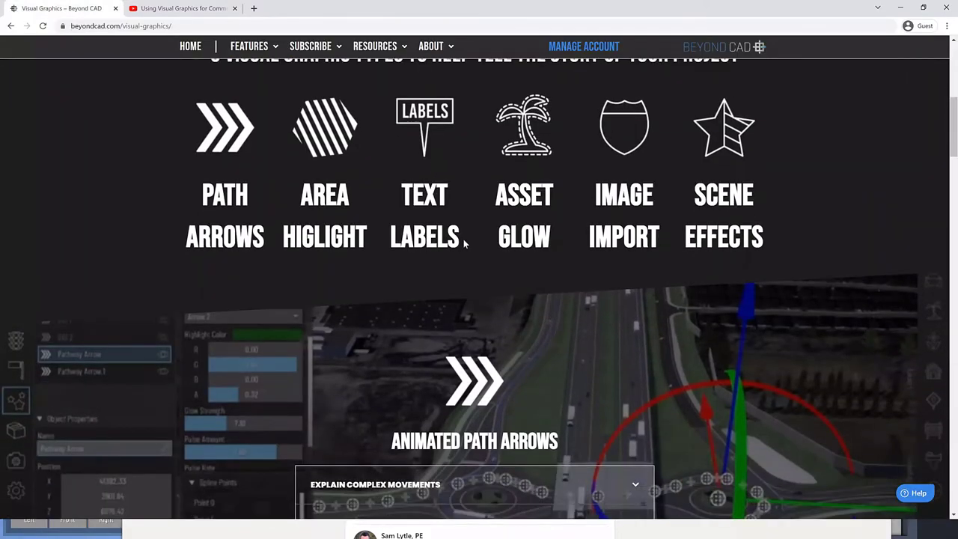
scroll(466, 240, down, 12)
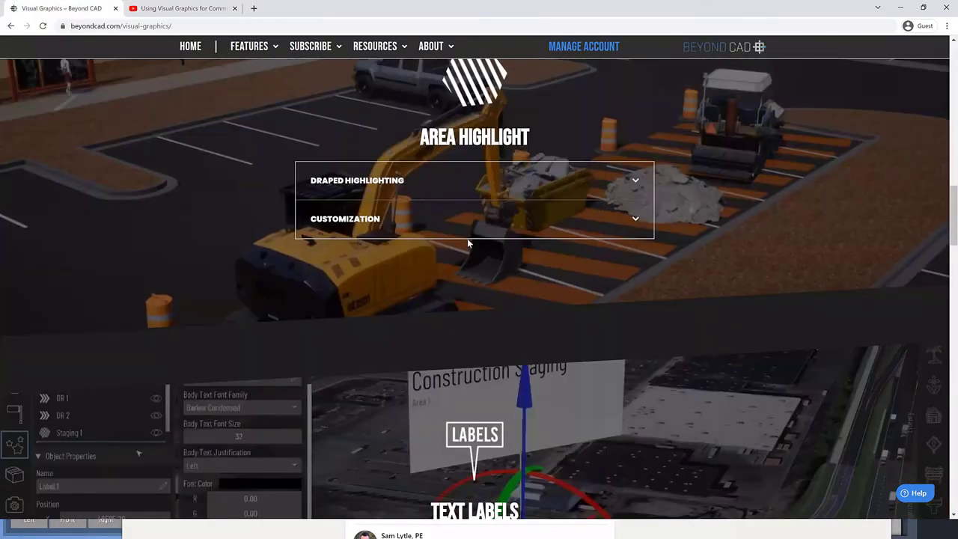
scroll(467, 238, down, 4)
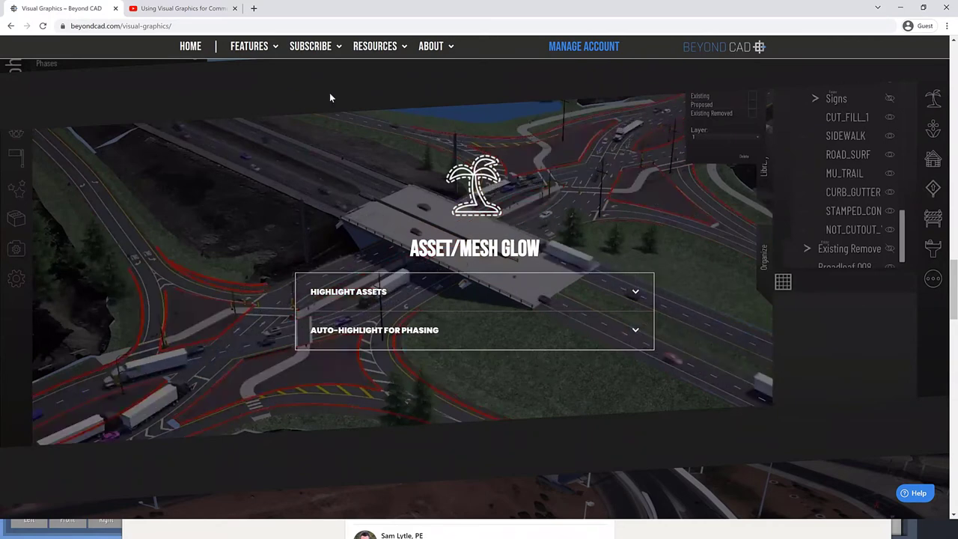
Scroll the Visual Experiences page through Presenter Mode and 1st/3rd Person View, then back up.
mouse_move(249, 46)
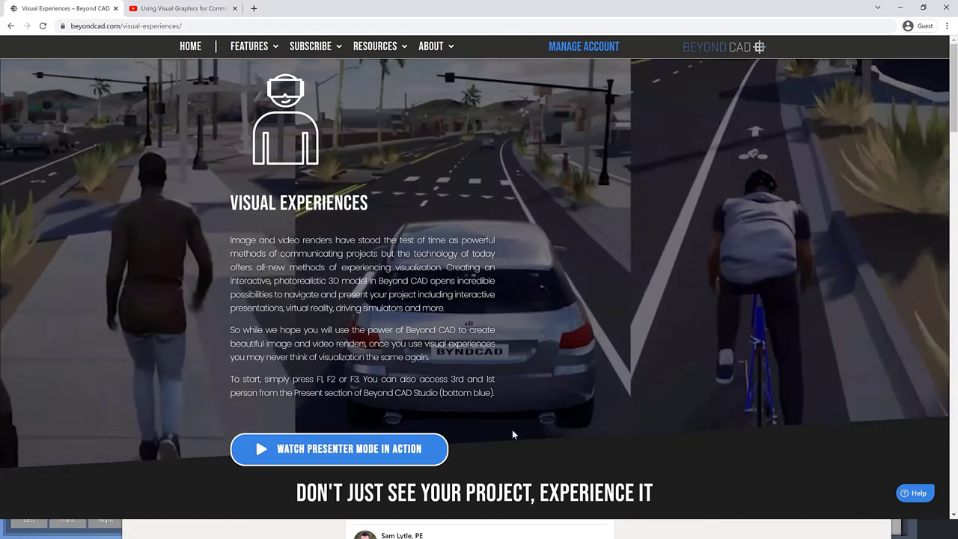
scroll(513, 438, down, 5)
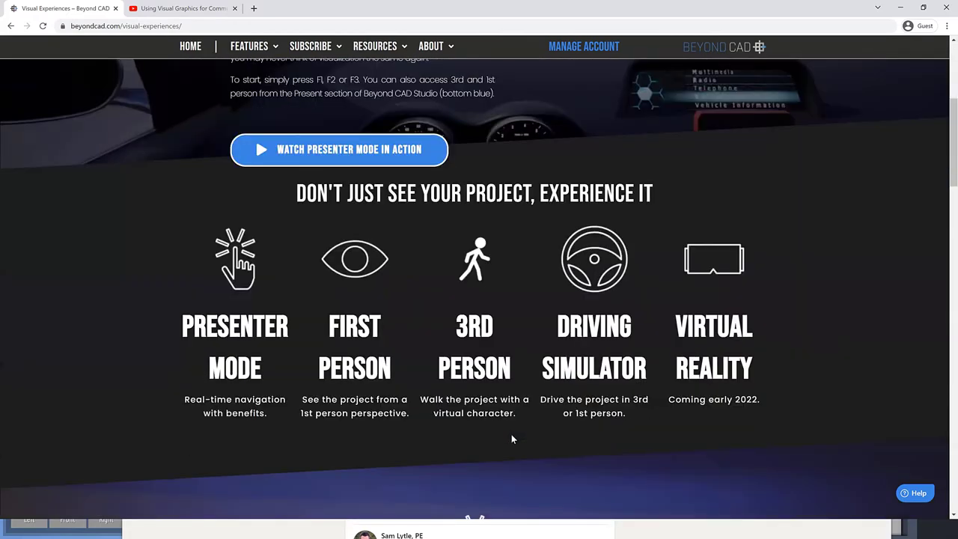
scroll(514, 406, down, 5)
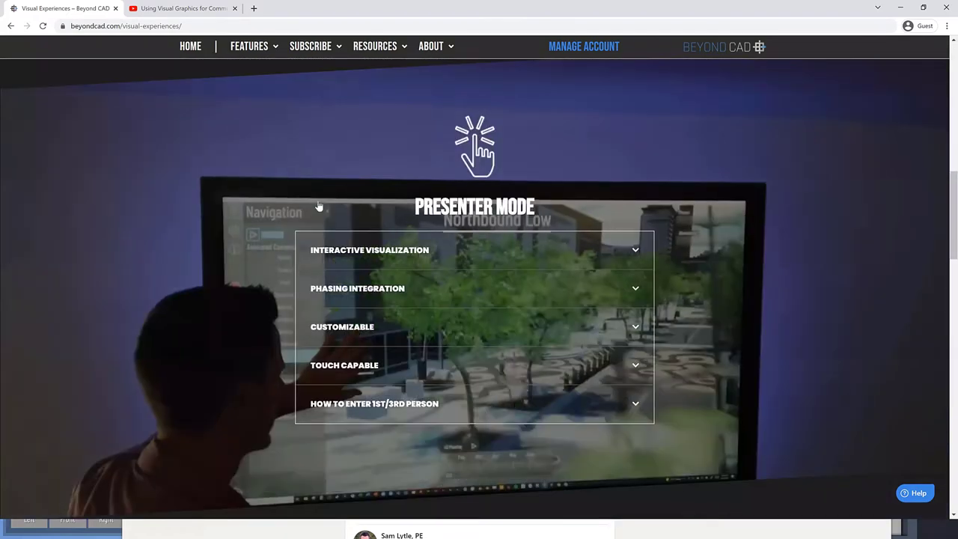
scroll(298, 193, down, 1)
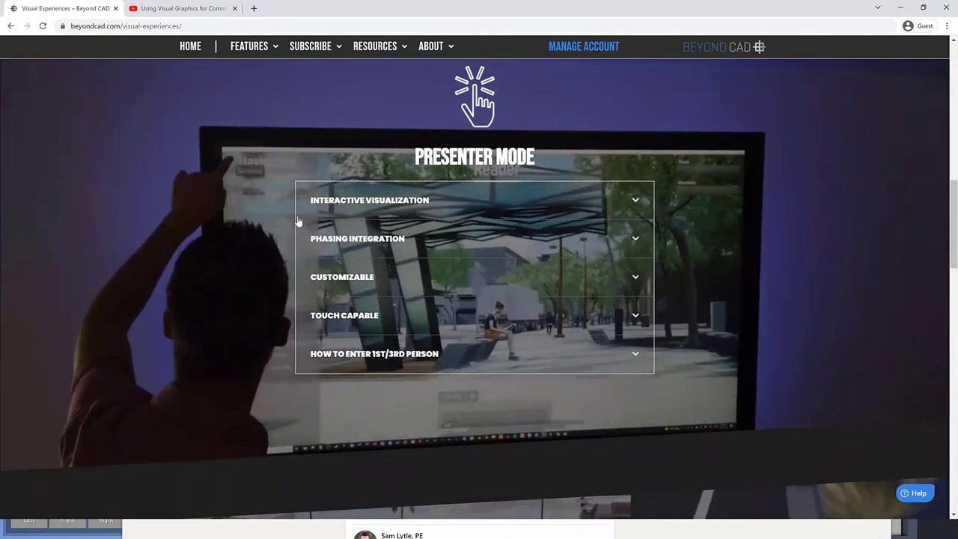
scroll(359, 262, down, 10)
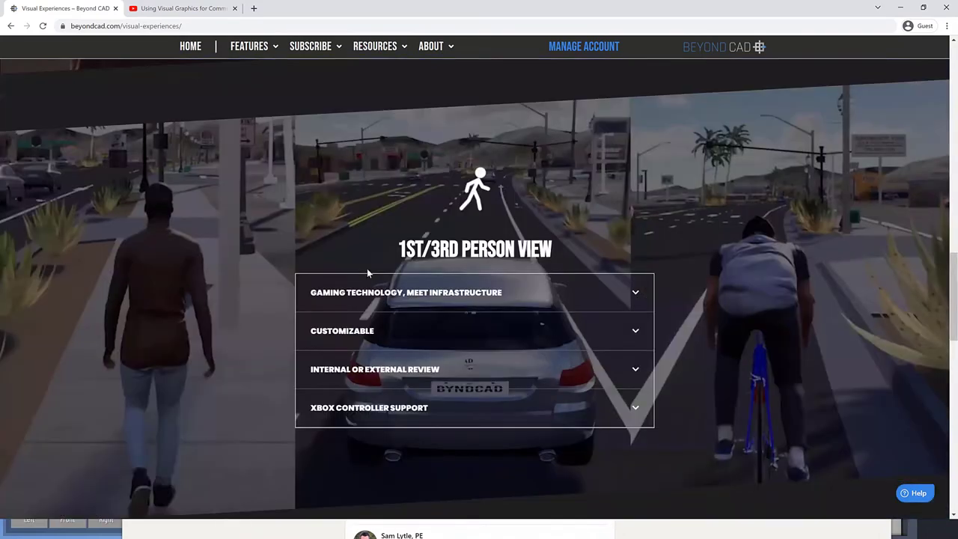
scroll(367, 273, up, 15)
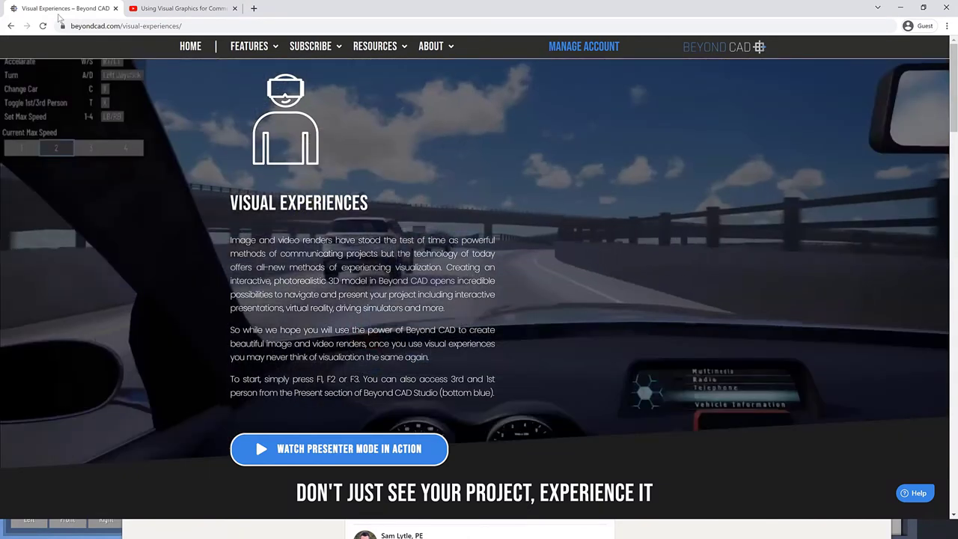
Open the 4D Phasing page from FEATURES and skim its Phasing and Alternatives sections.
mouse_move(243, 35)
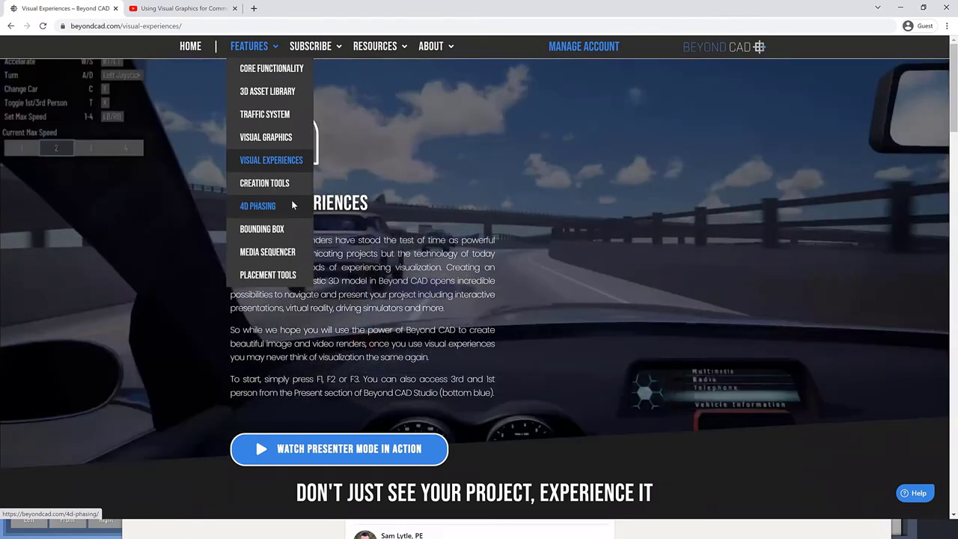
click(292, 205)
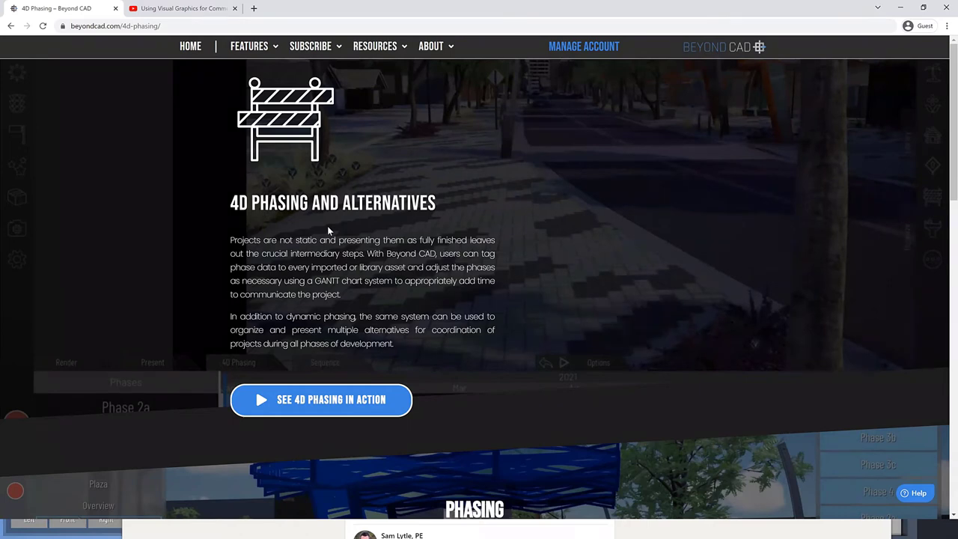
scroll(330, 244, down, 4)
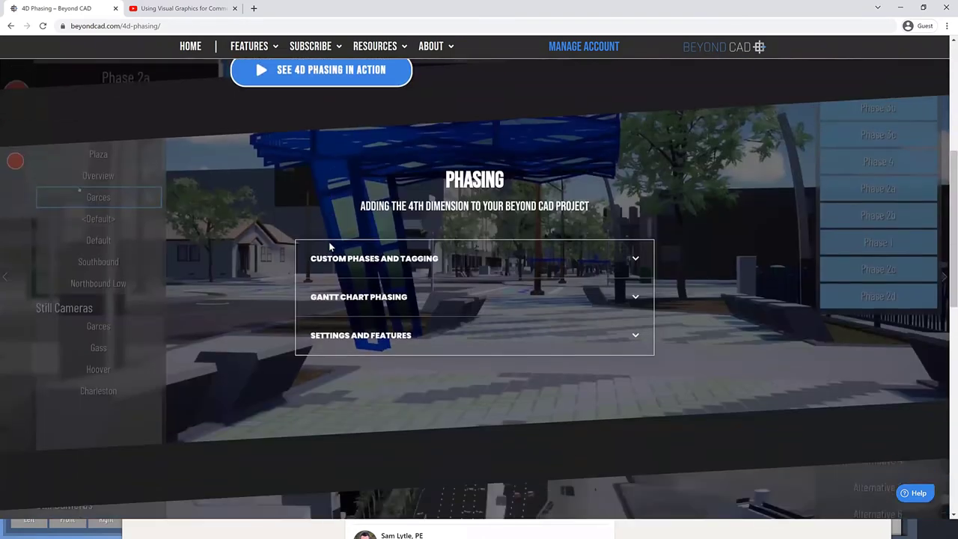
scroll(329, 246, down, 3)
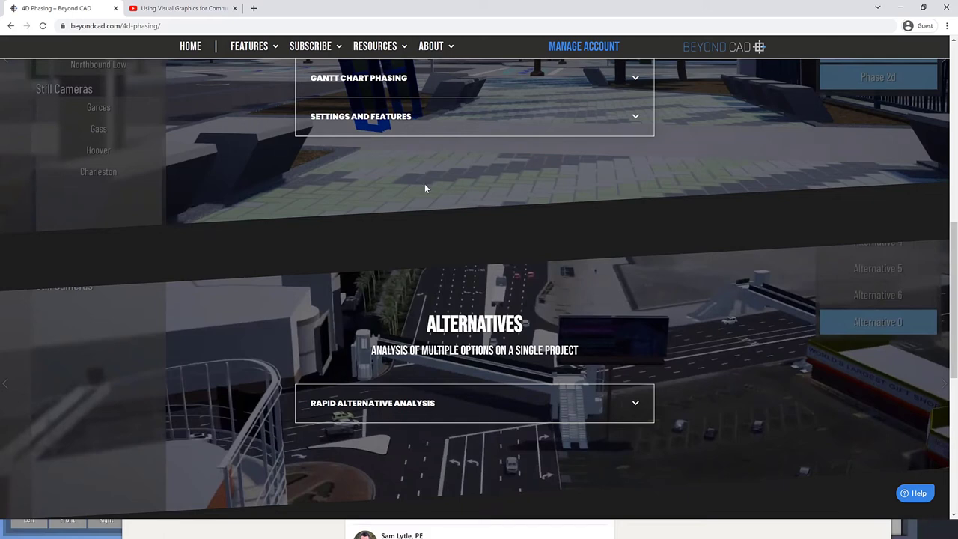
scroll(425, 187, up, 7)
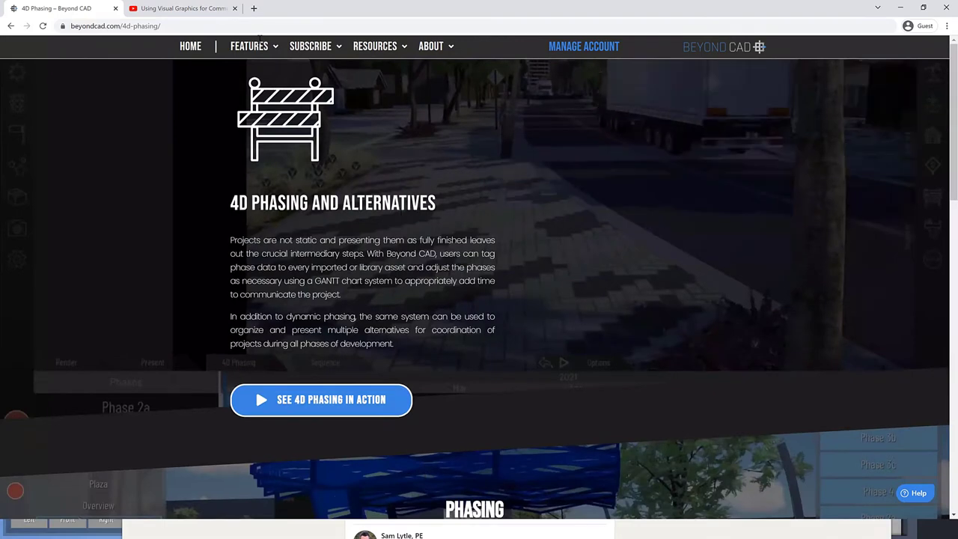
Open the Bounding Box page, skim Bounding Configurations, then go to the Media Sequencer page.
click(227, 231)
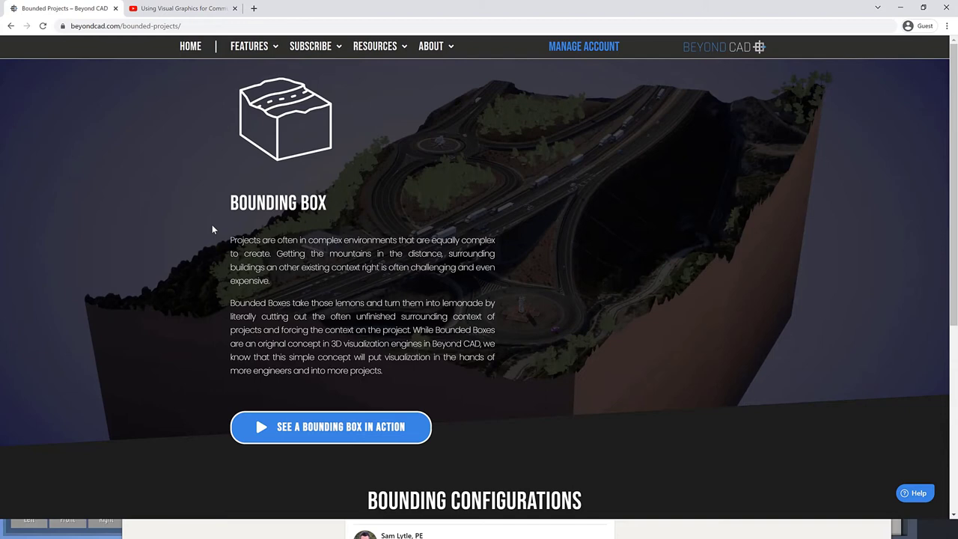
scroll(256, 261, down, 4)
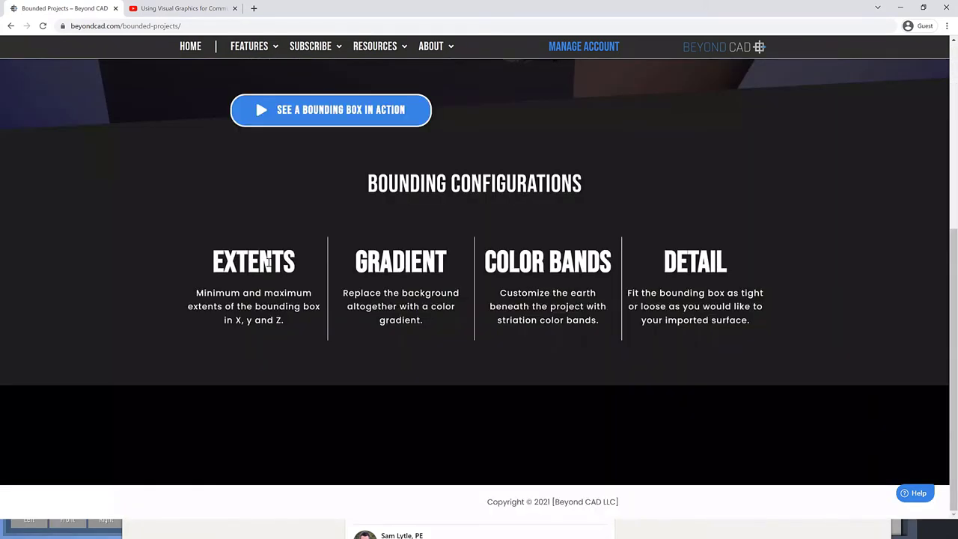
scroll(268, 261, up, 4)
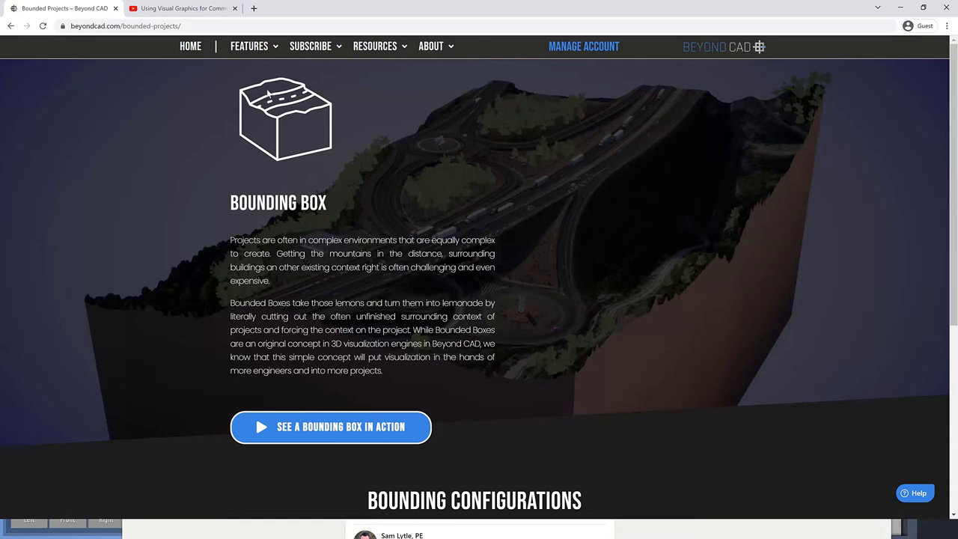
mouse_move(249, 46)
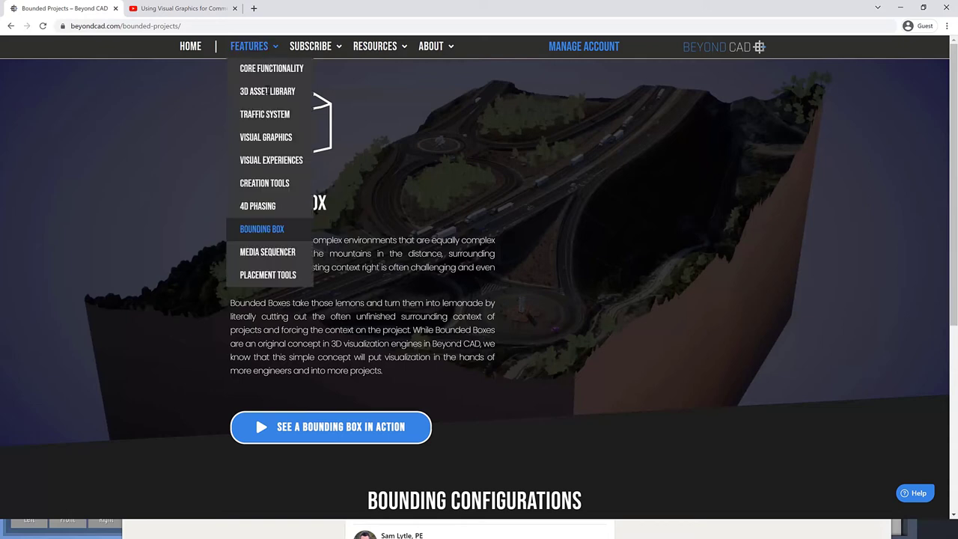
click(296, 260)
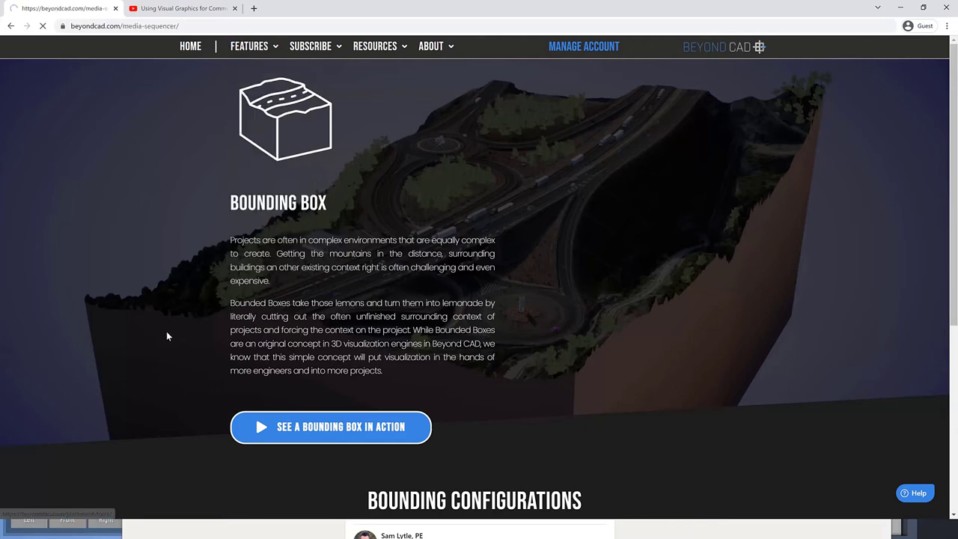
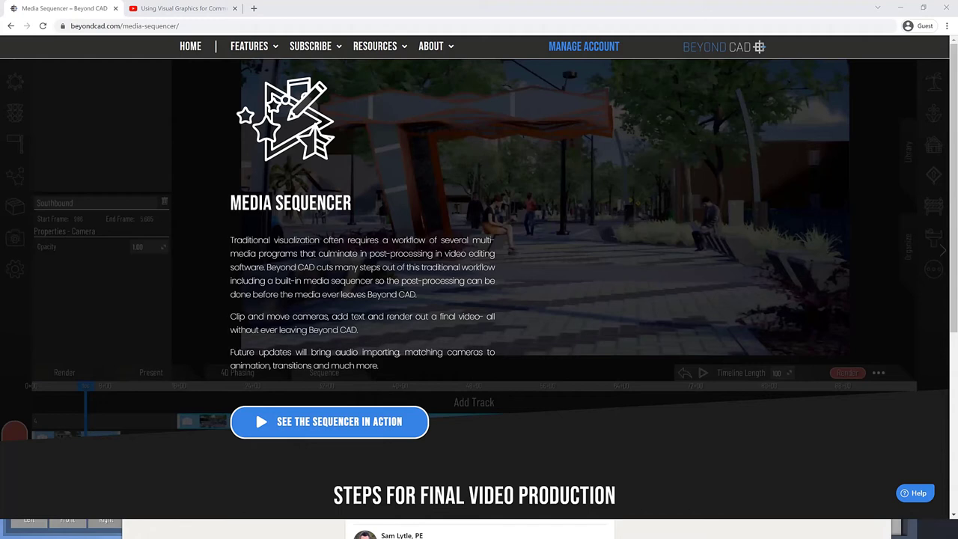
Load beyondcad.com/download in the browser to open the PC download page.
scroll(530, 163, down, 1)
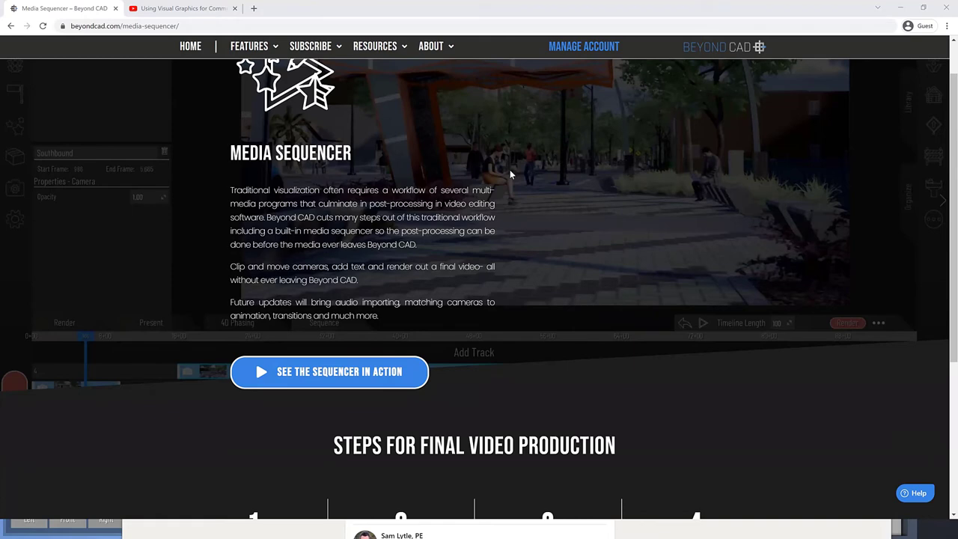
scroll(505, 178, up, 1)
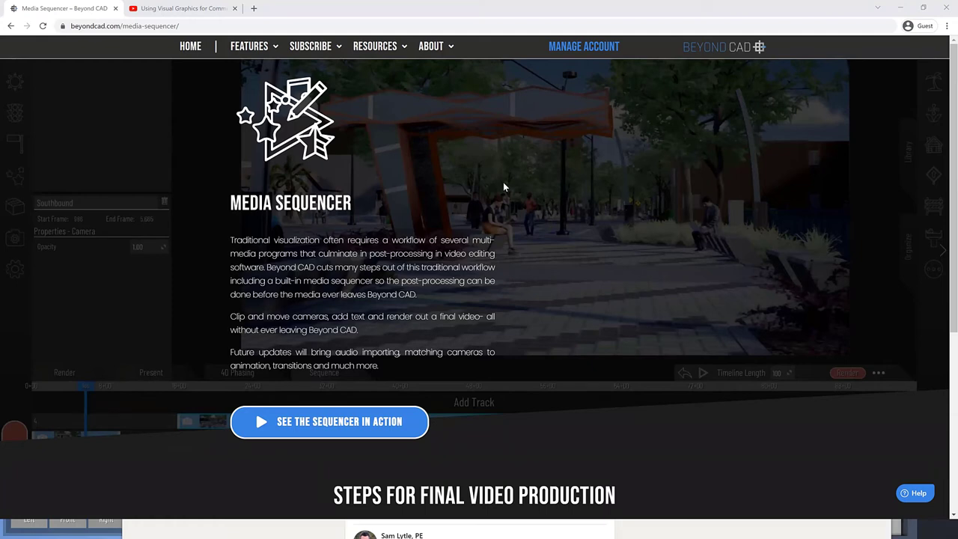
click(218, 25)
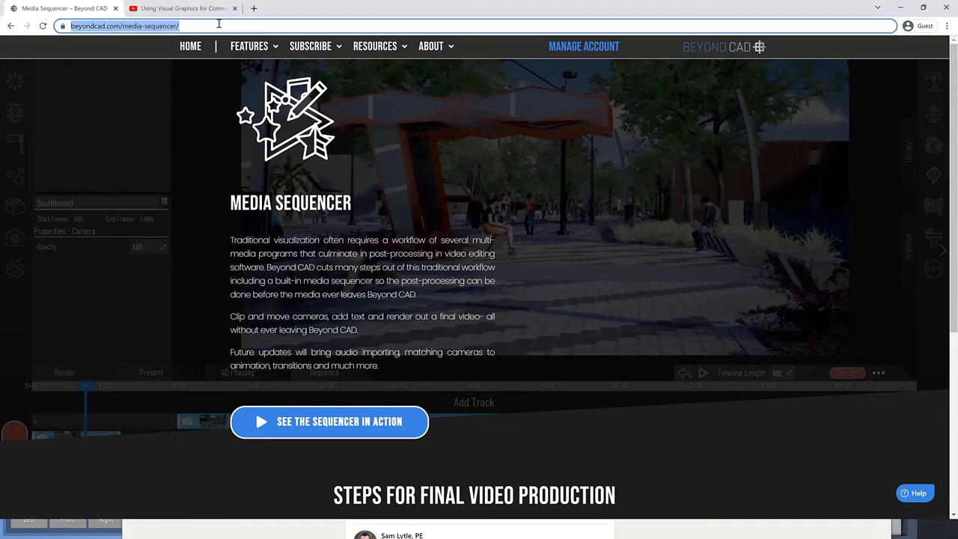
text(beyondcad.)
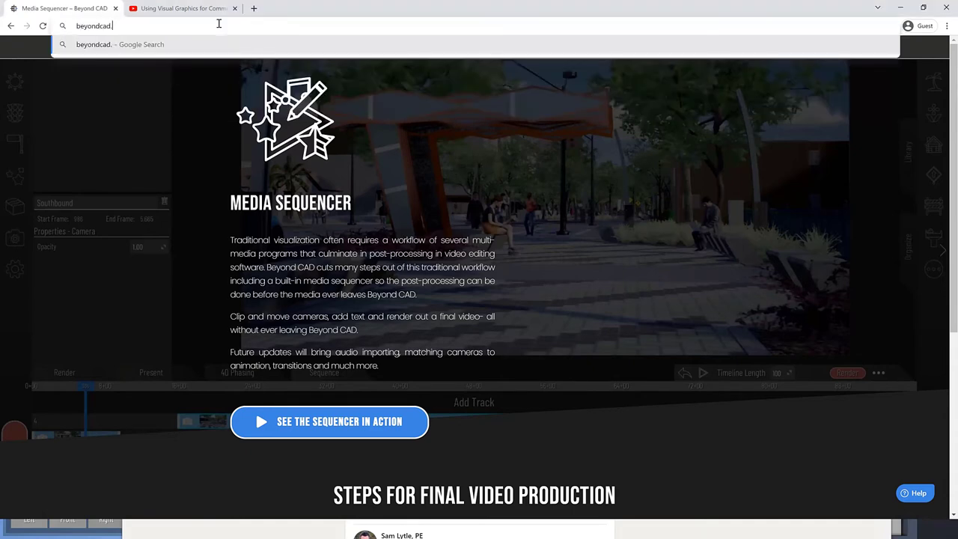
text(com/downl)
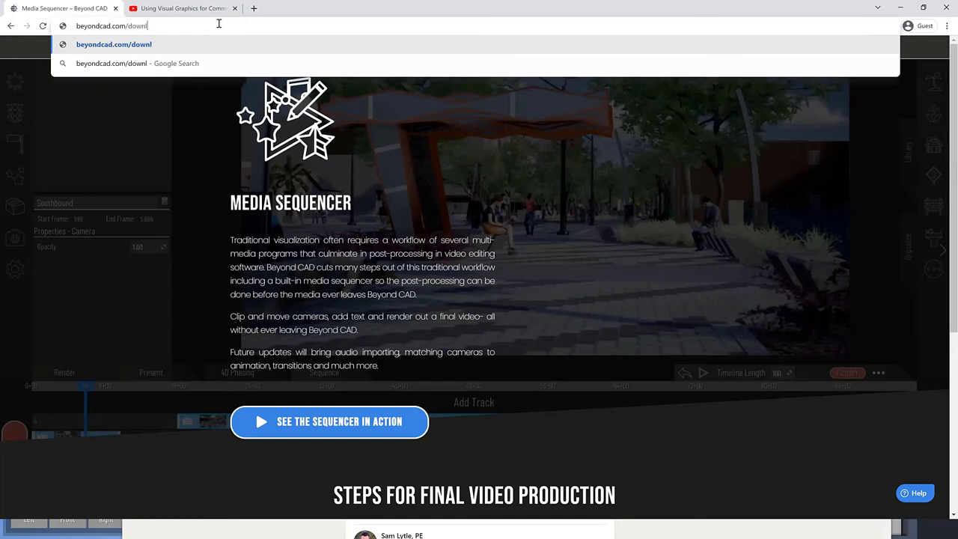
text(oad)
key(Return)
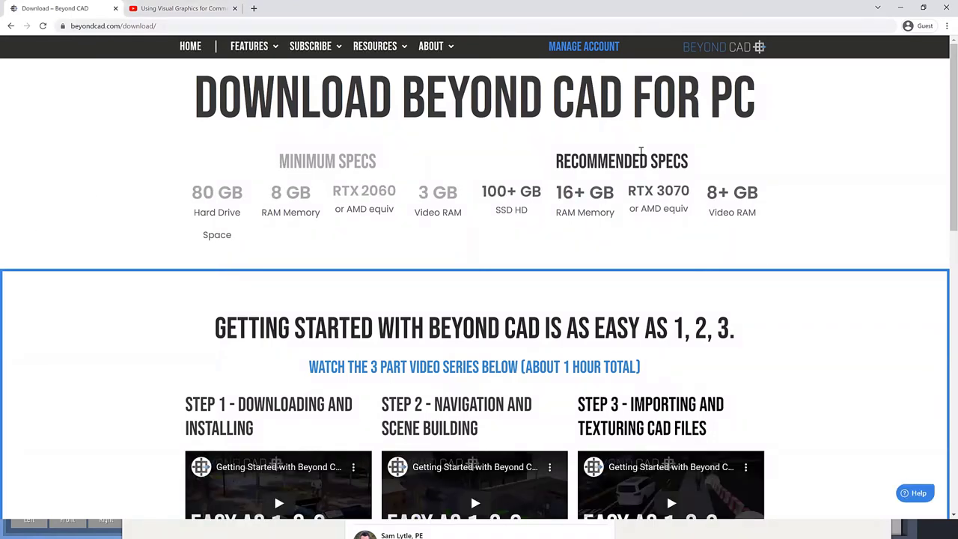
Scroll the download page to the Download and Install Launcher button and Installation Instructions.
scroll(641, 152, down, 4)
scroll(641, 152, down, 1)
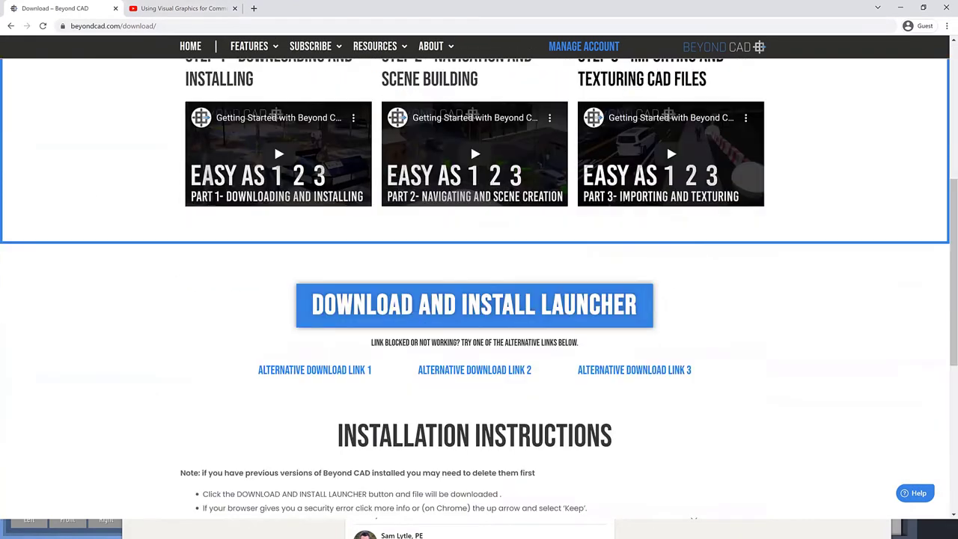
scroll(638, 155, up, 5)
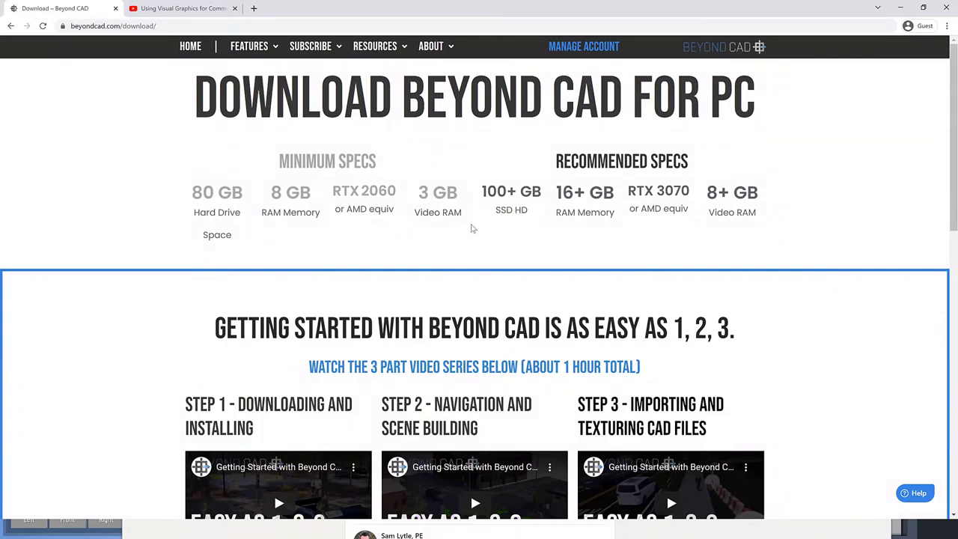
scroll(469, 232, down, 3)
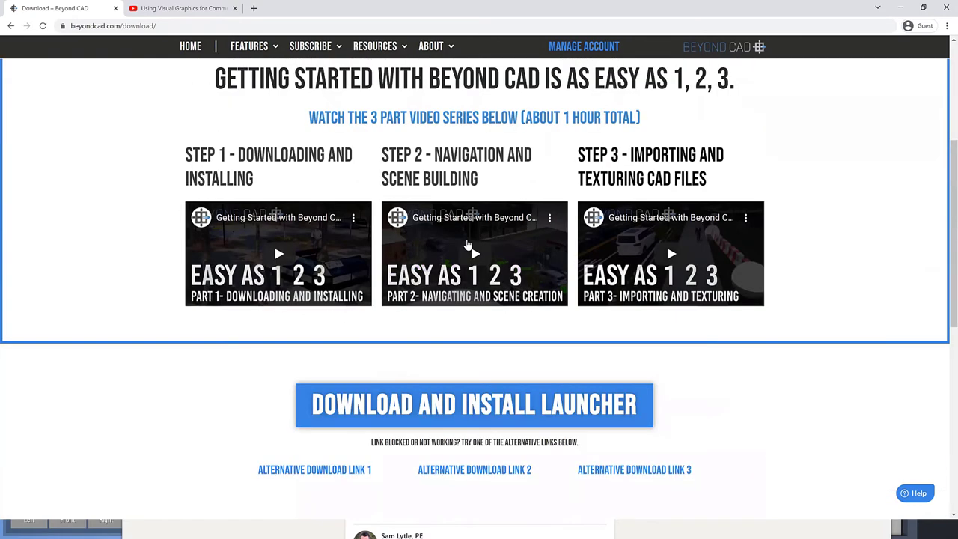
scroll(467, 239, down, 3)
scroll(469, 245, up, 2)
scroll(469, 247, up, 2)
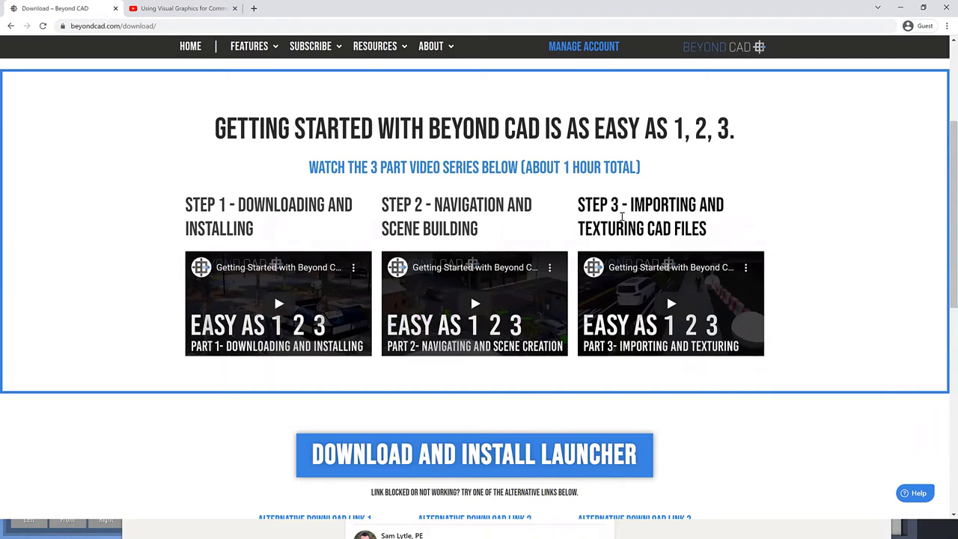
scroll(621, 217, down, 3)
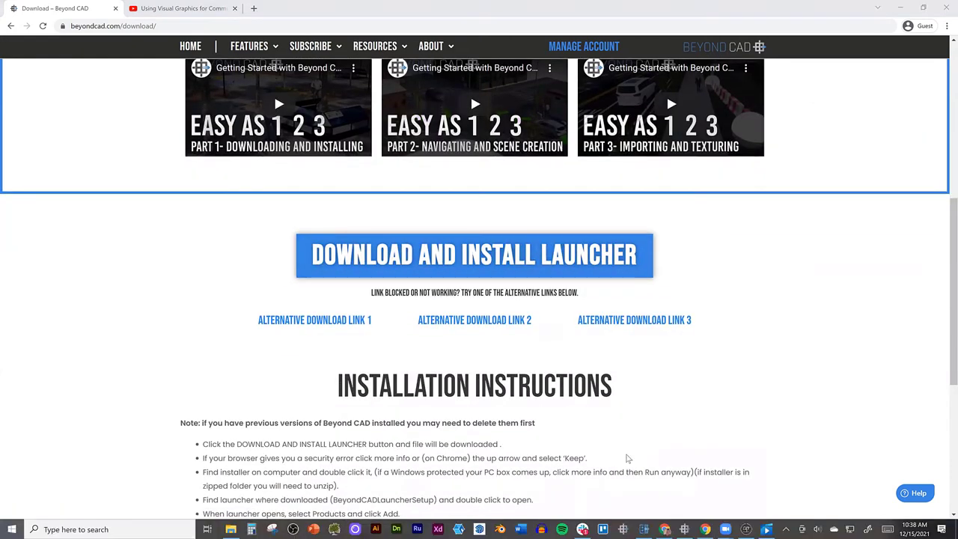
Bring up the Beyond CAD Launcher Products page and check Beyond CAD for an update.
key(super)
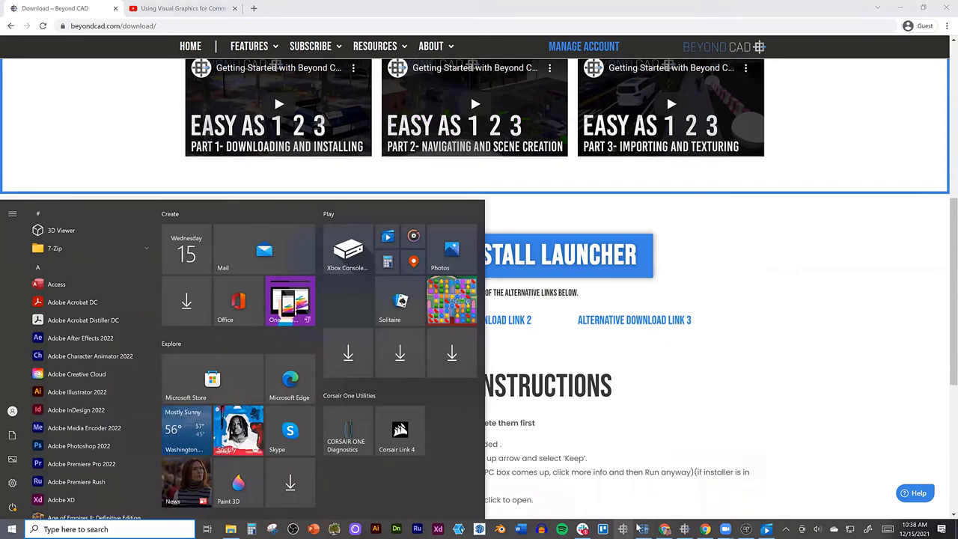
click(674, 472)
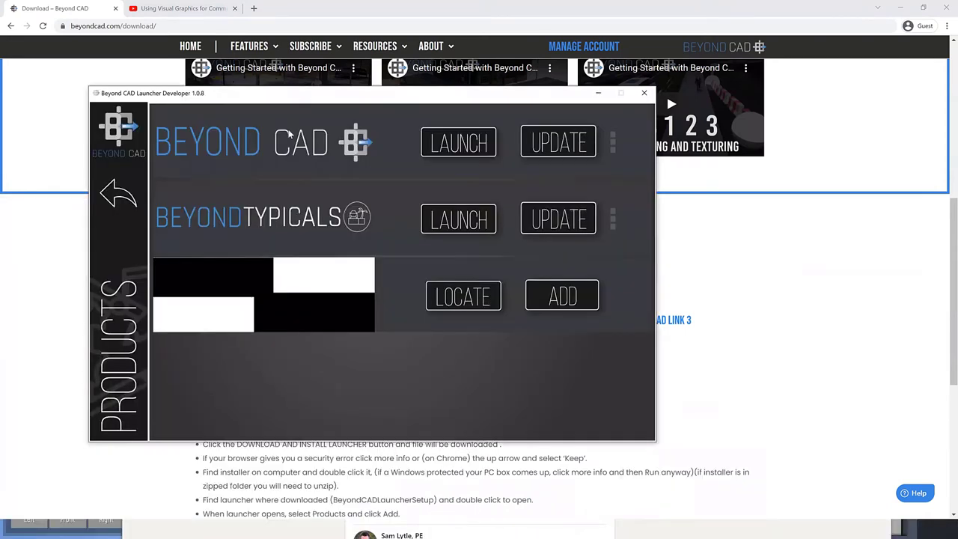
click(120, 195)
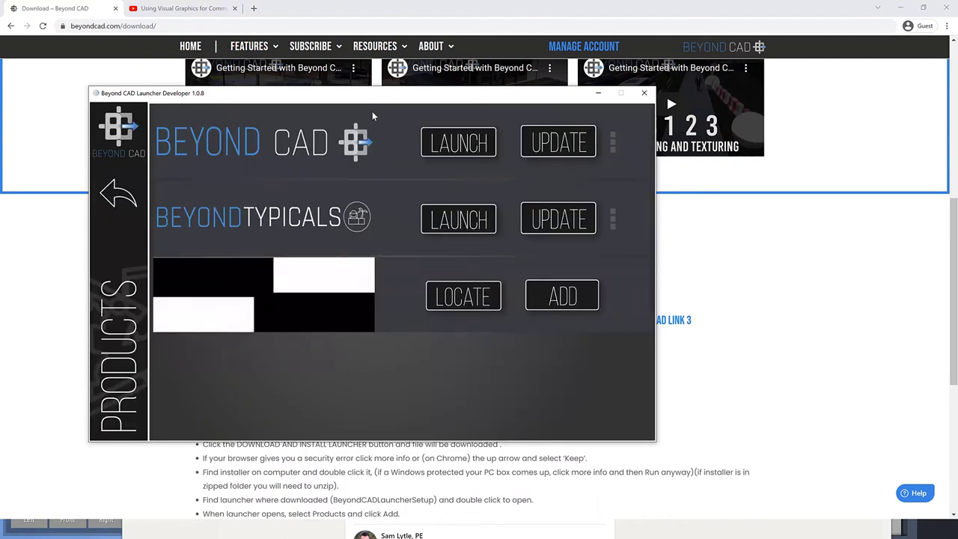
click(553, 158)
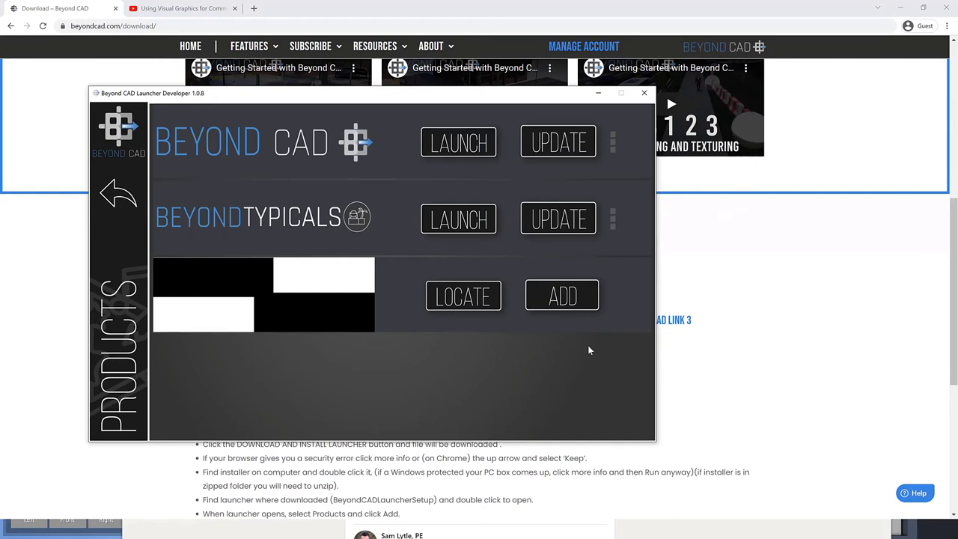
Launch Beyond CAD from the launcher's Products page.
click(433, 142)
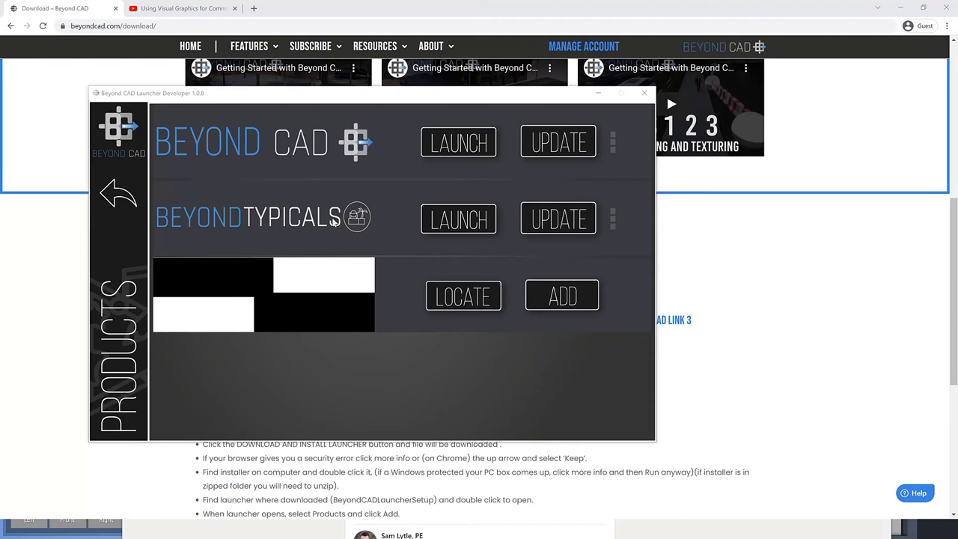
click(204, 13)
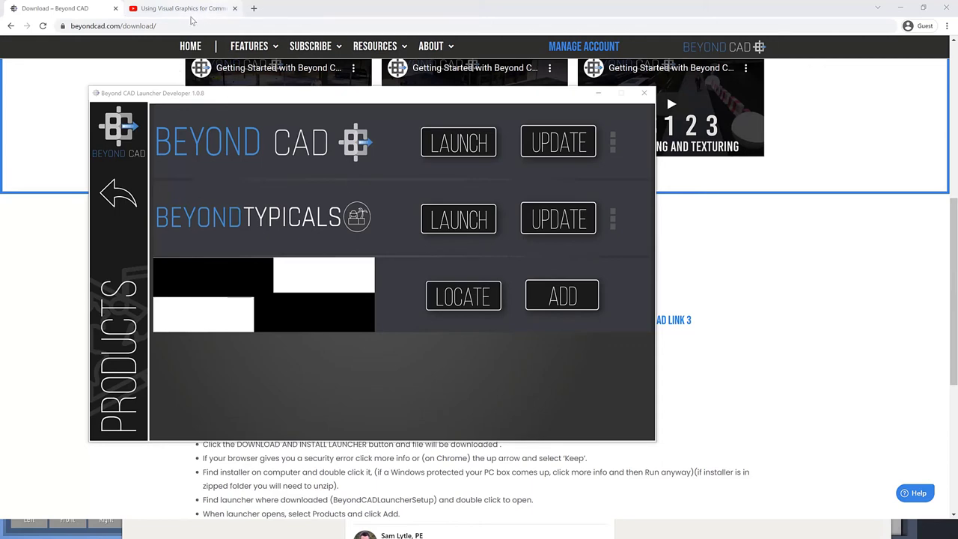
click(180, 26)
text(ww)
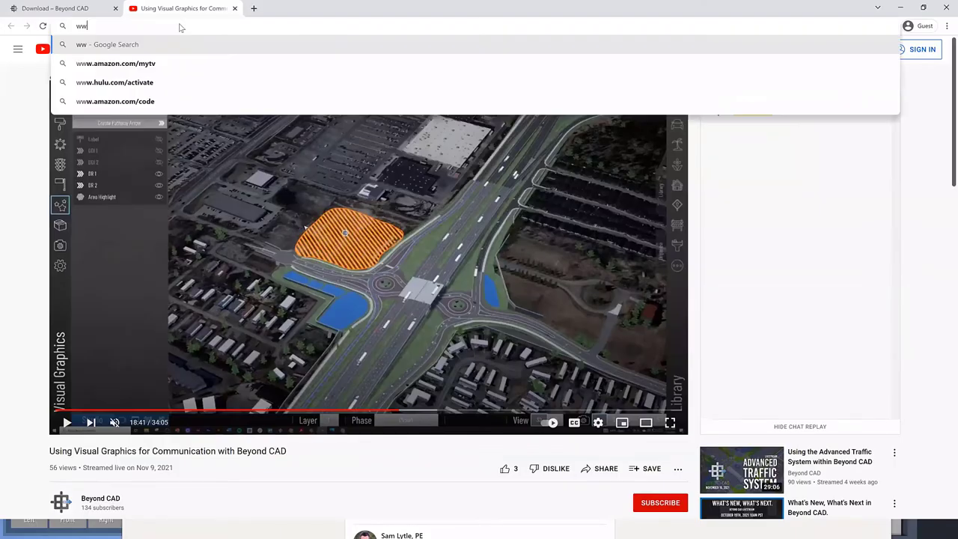
text(w.beyondcad.com/pricing)
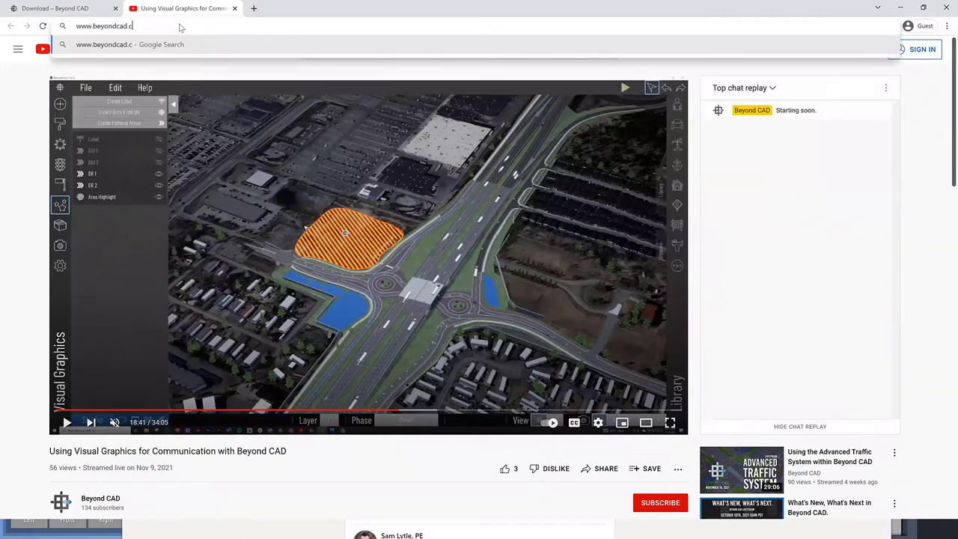
key(Return)
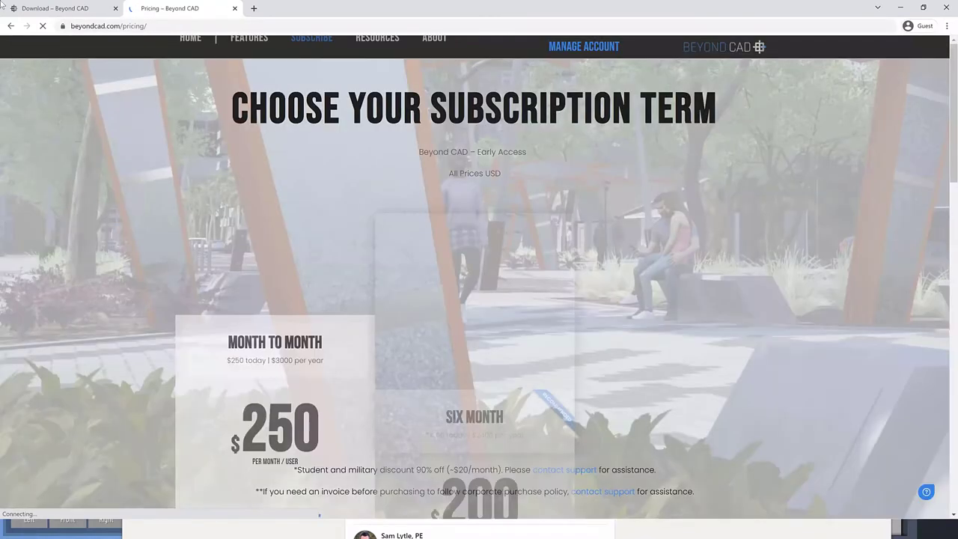
mouse_move(314, 69)
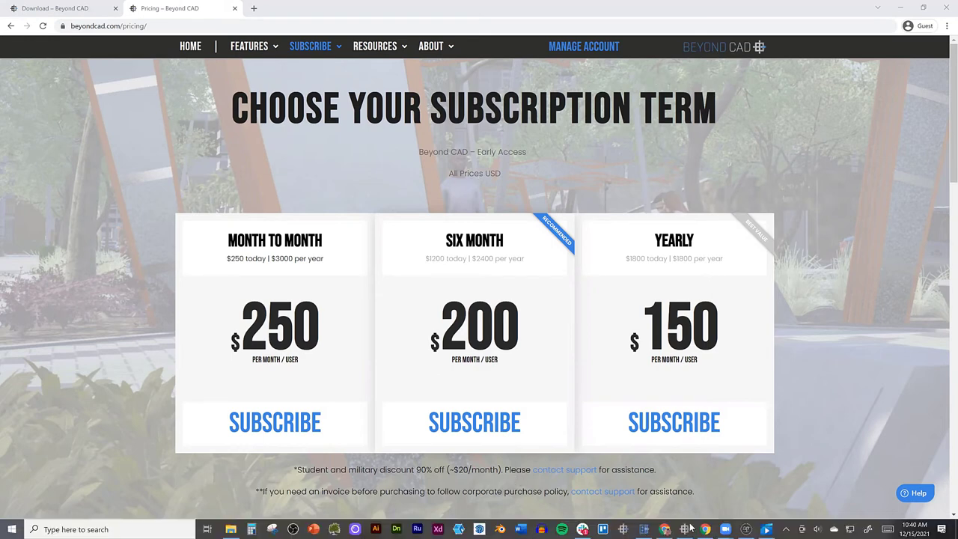
Bring the Beyond CAD 1.0.24 window forward from the taskbar.
key(super)
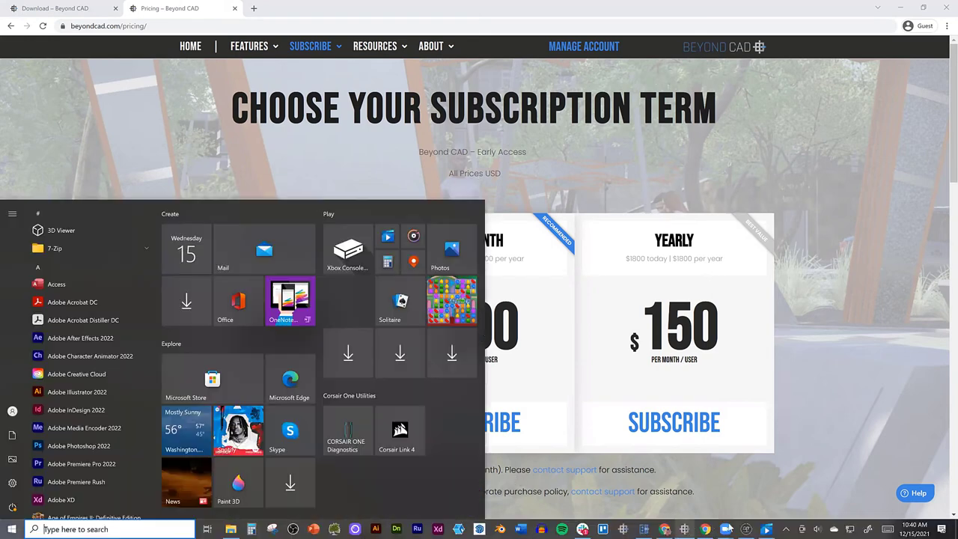
click(644, 529)
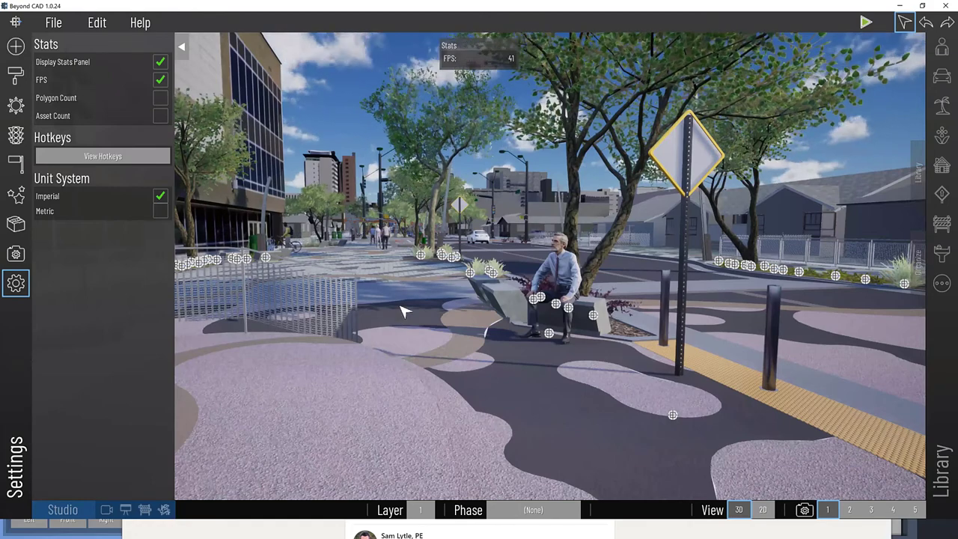
Move down the sidewalk and switch off Display Stats Panel to hide the FPS overlay.
right_drag(402, 311, 389, 305)
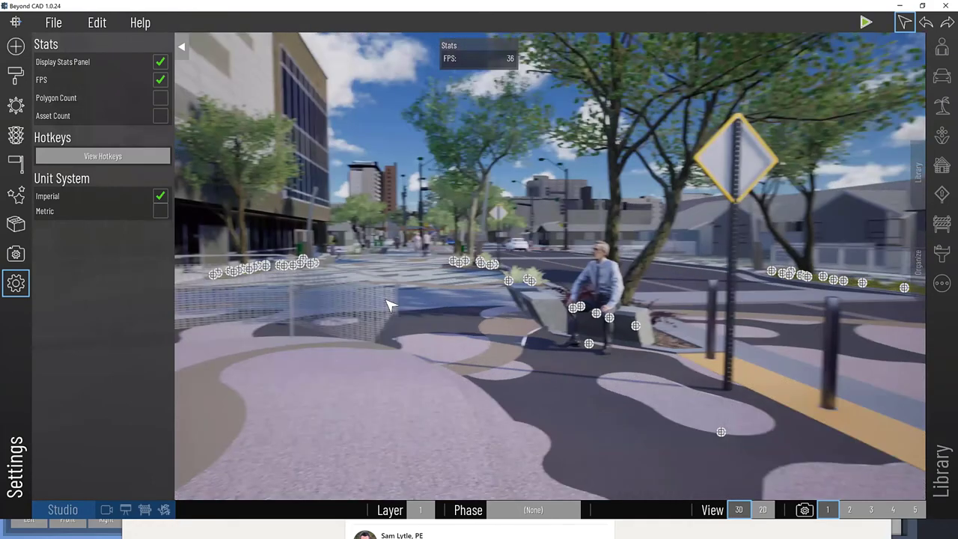
key(w)
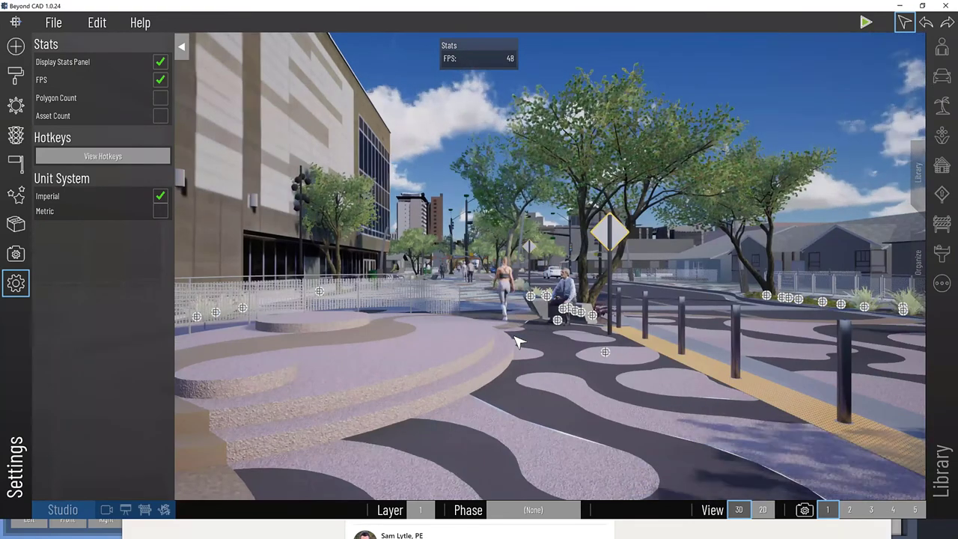
click(160, 61)
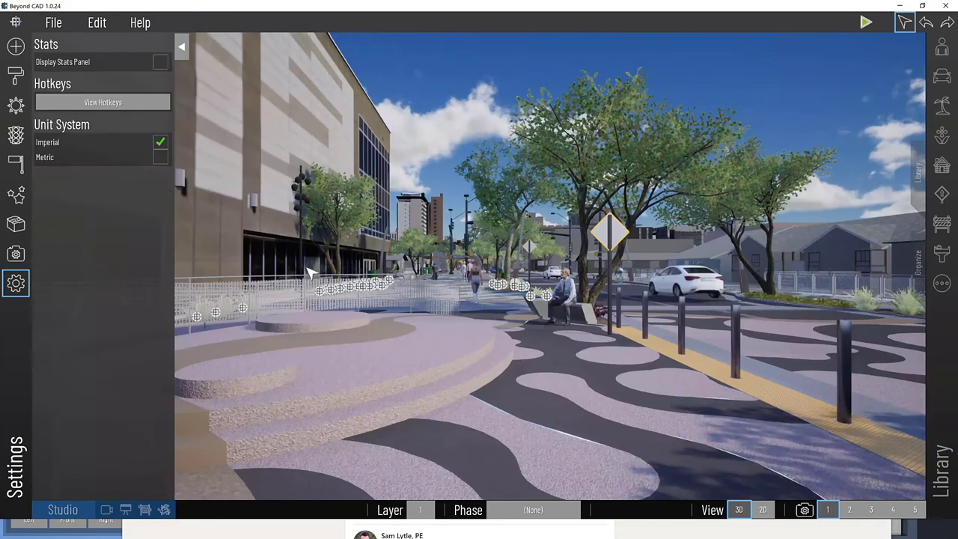
scroll(483, 382, up, 3)
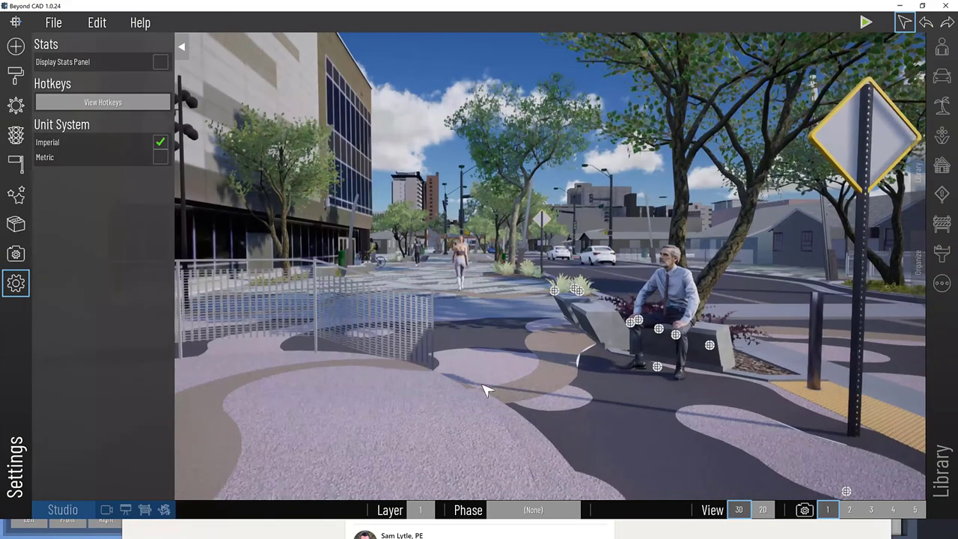
right_drag(483, 389, 494, 406)
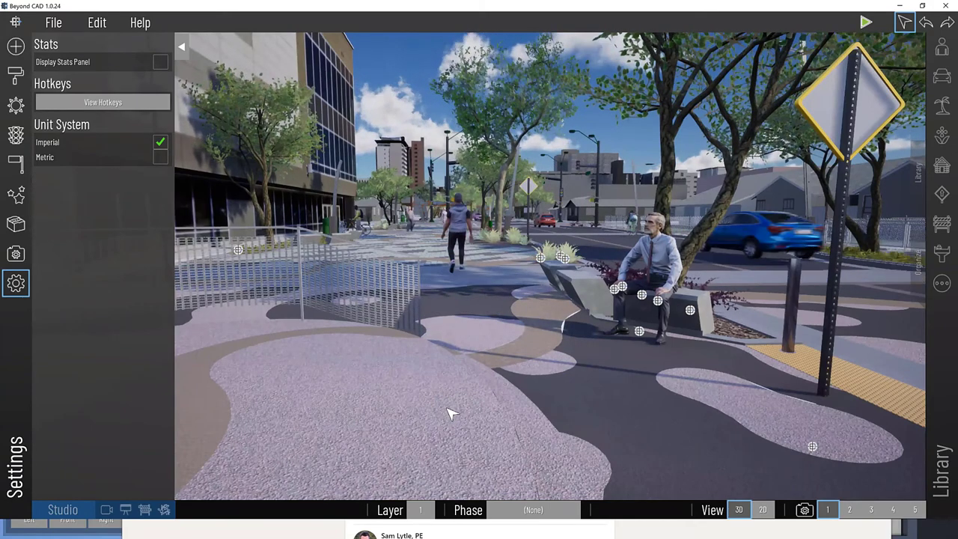
right_drag(451, 414, 452, 405)
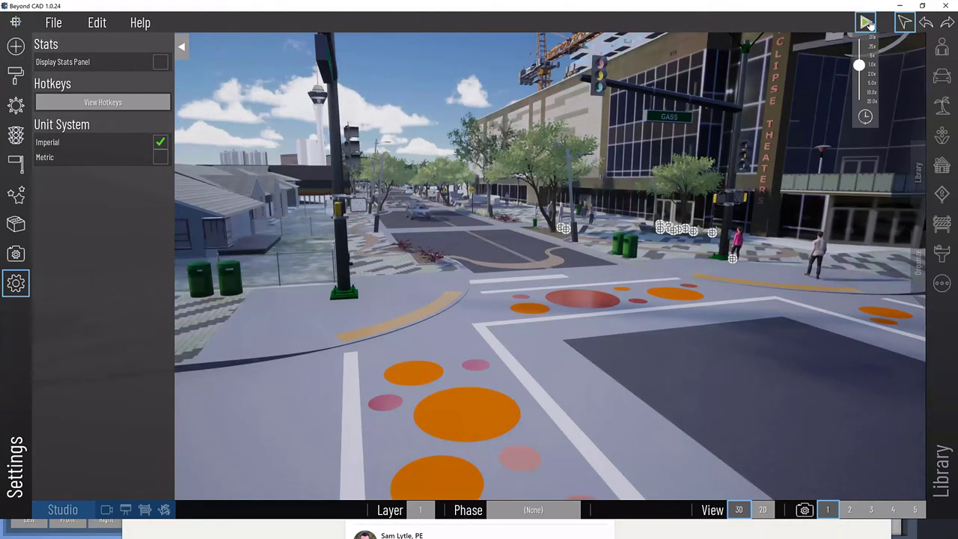
Briefly preview the live animation, then zoom to the downtown intersection beside the parking lot.
click(867, 23)
key(Escape)
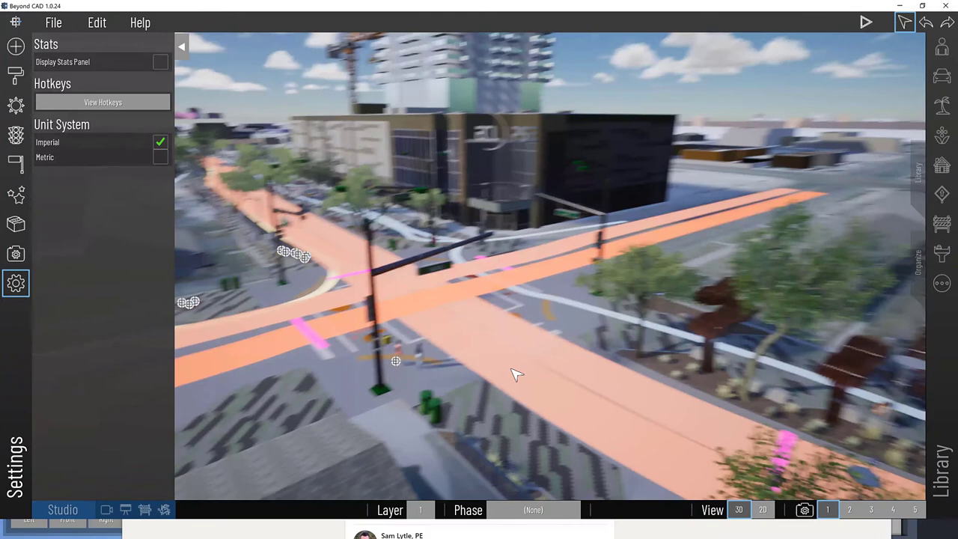
scroll(515, 374, up, 5)
scroll(490, 378, down, 5)
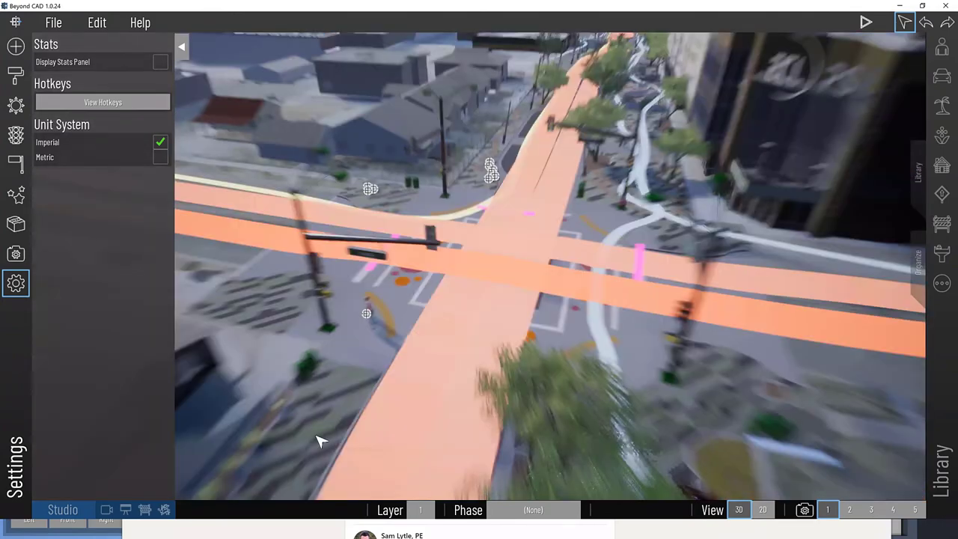
scroll(330, 438, down, 3)
scroll(352, 432, up, 3)
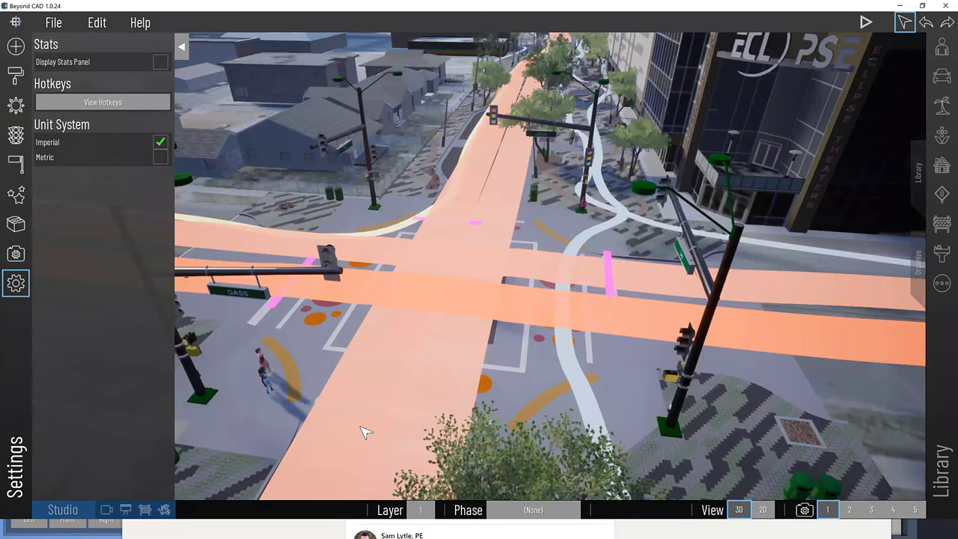
scroll(299, 342, down, 5)
scroll(302, 315, up, 5)
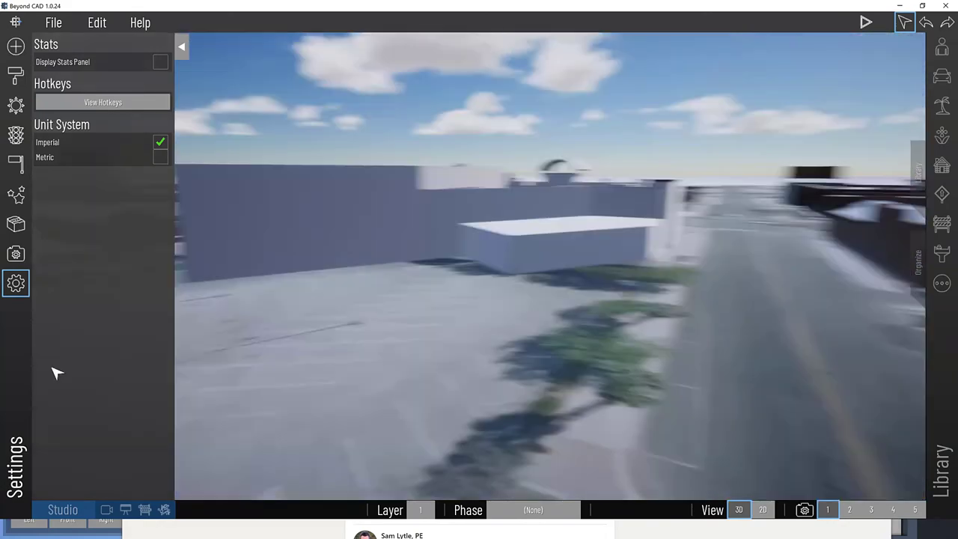
scroll(404, 334, up, 3)
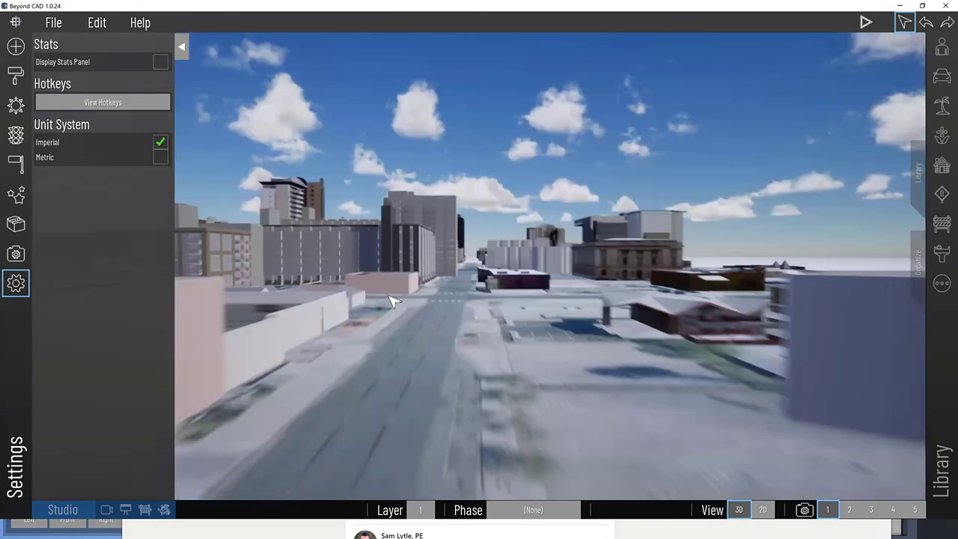
scroll(393, 301, up, 3)
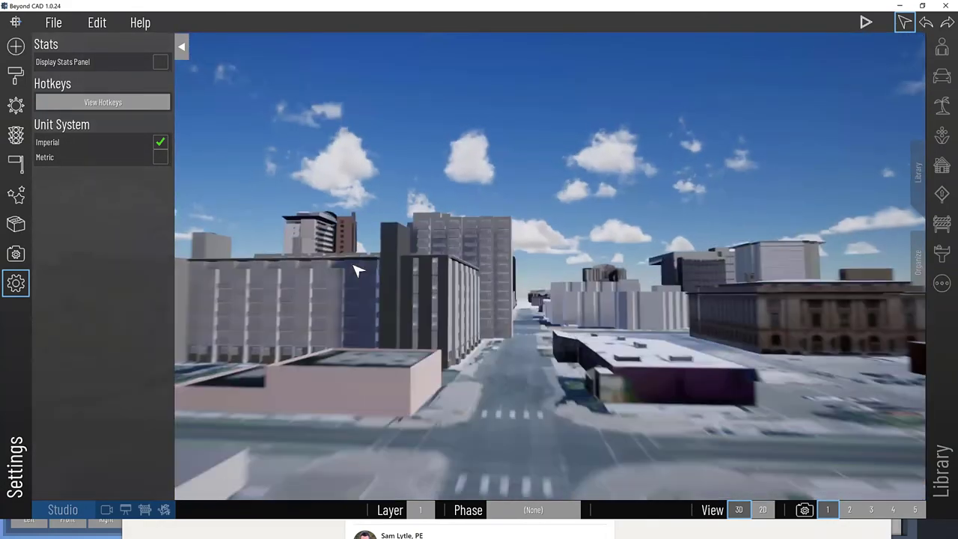
scroll(400, 451, down, 3)
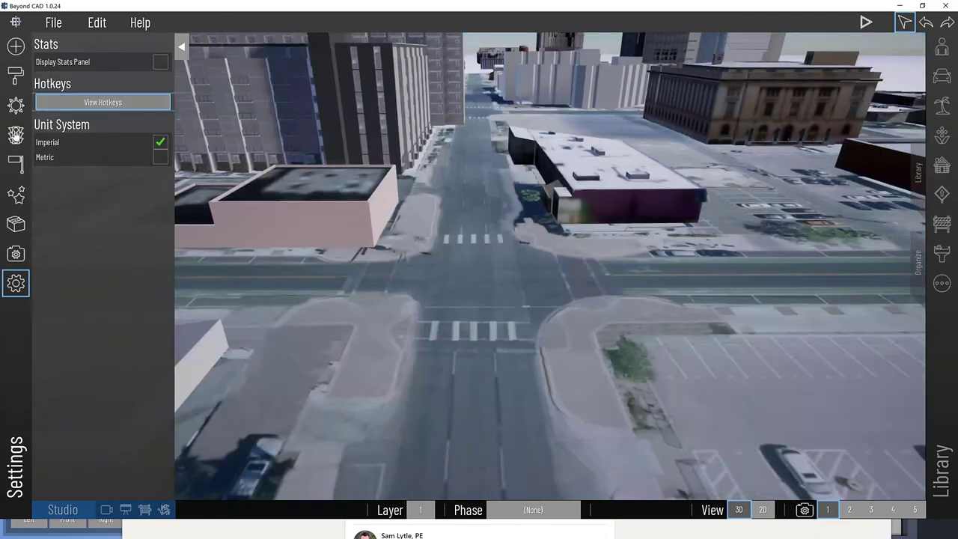
Draw a vehicle path up the street to the far crosswalk with the Traffic tools.
click(23, 131)
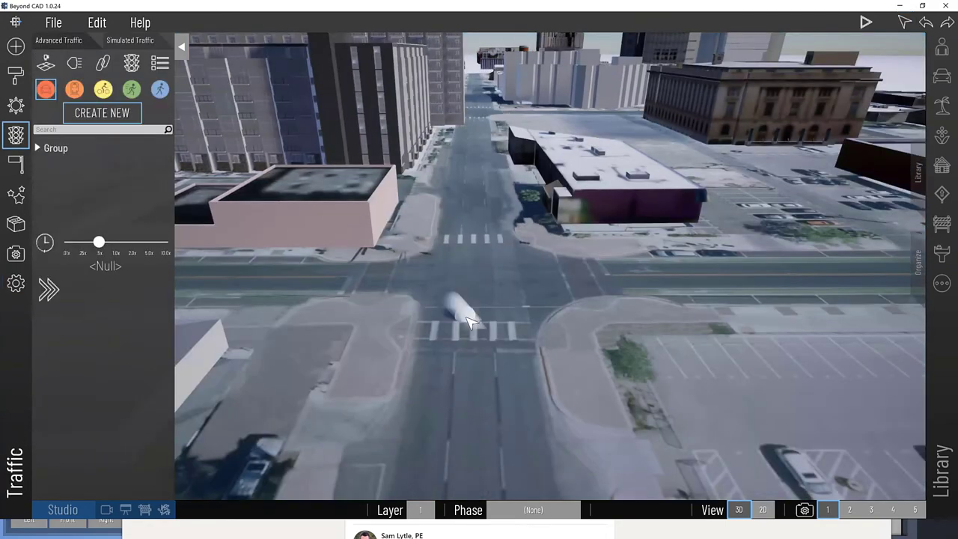
scroll(467, 322, down, 3)
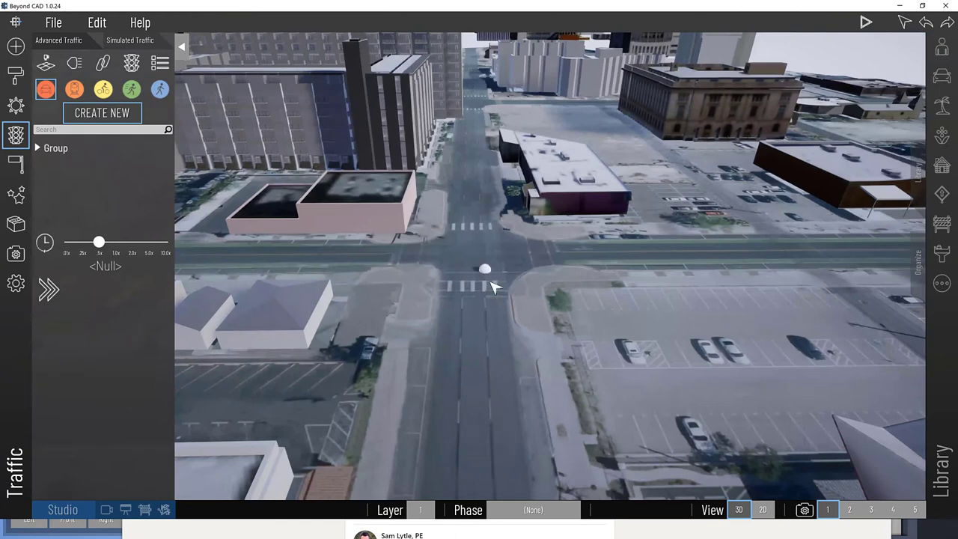
drag(486, 292, 483, 193)
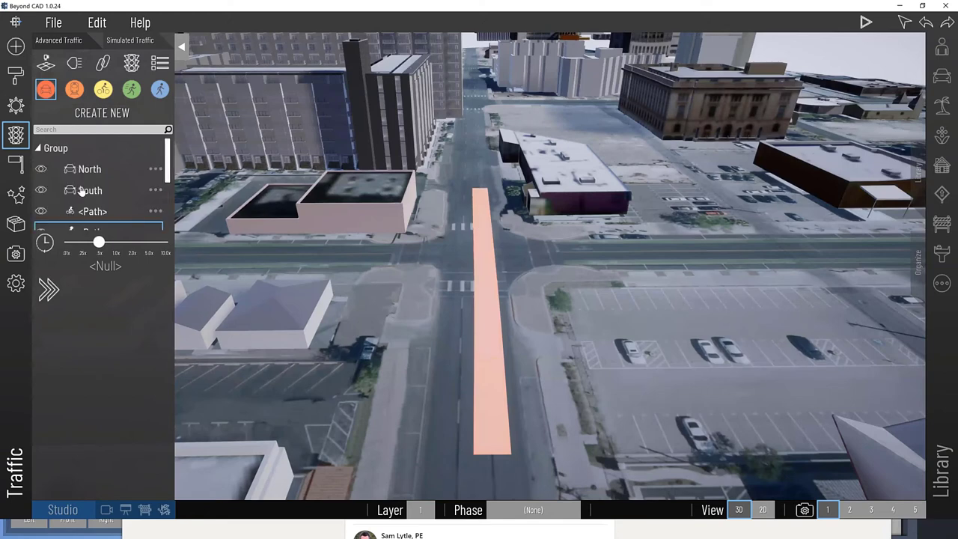
Set the new path to 2 lanes and traffic volume 200, keeping speed limit 45.
scroll(101, 206, down, 2)
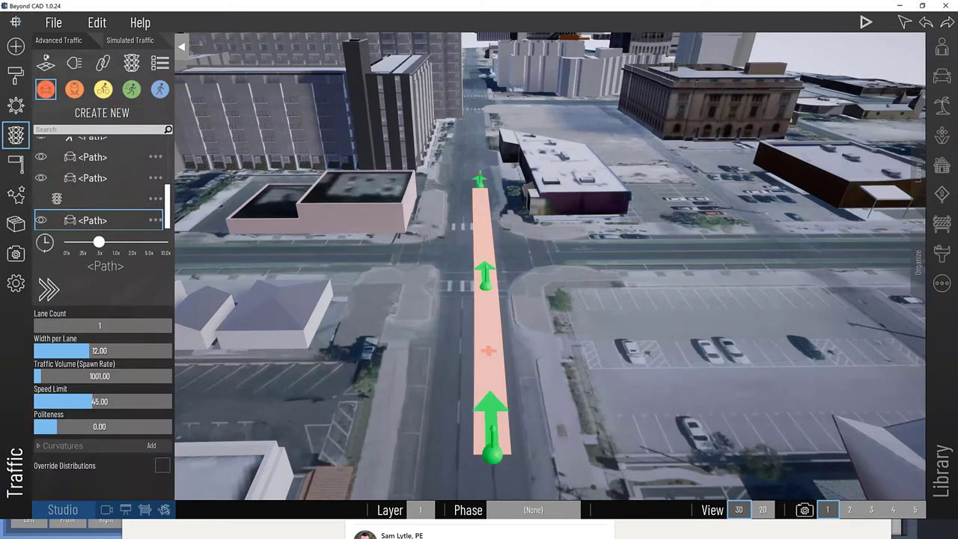
click(100, 324)
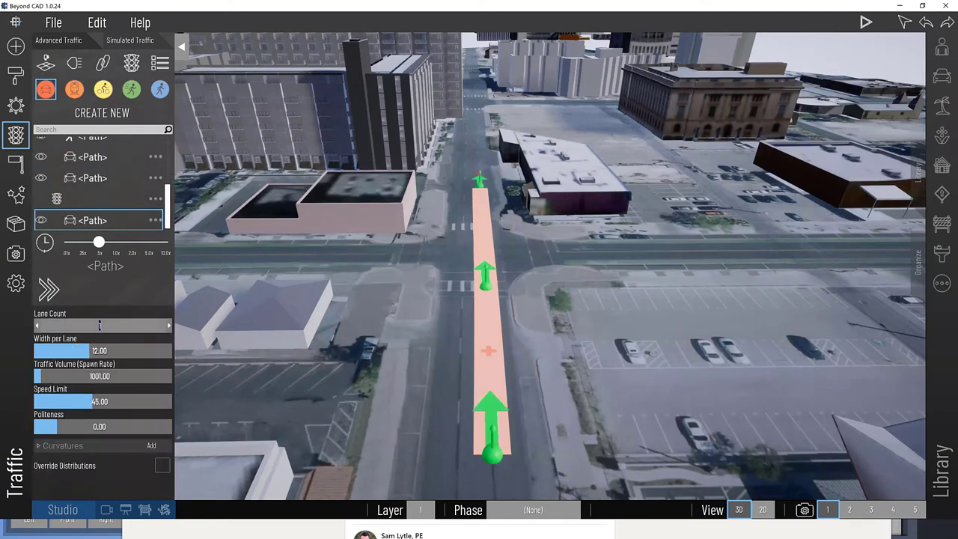
text(2)
click(100, 377)
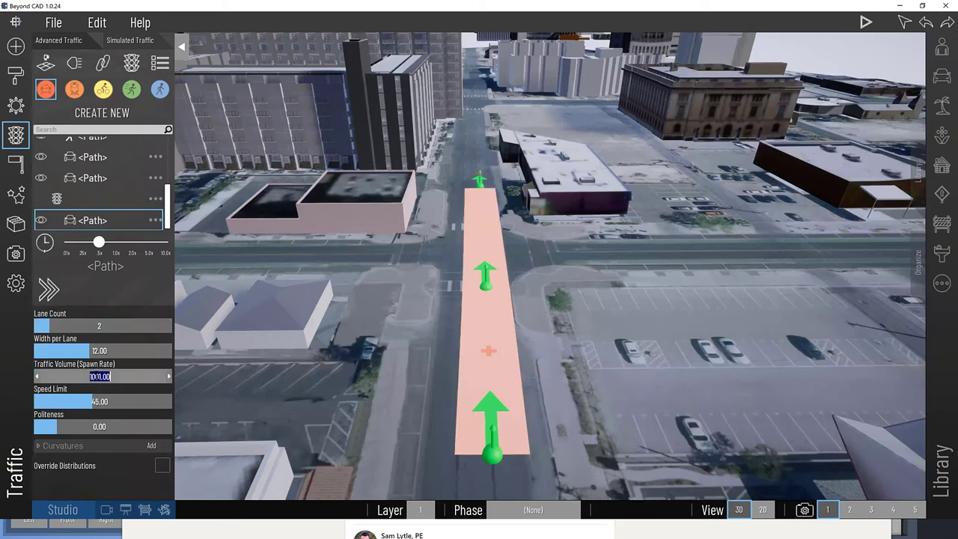
text(200)
key(Return)
click(95, 403)
click(96, 402)
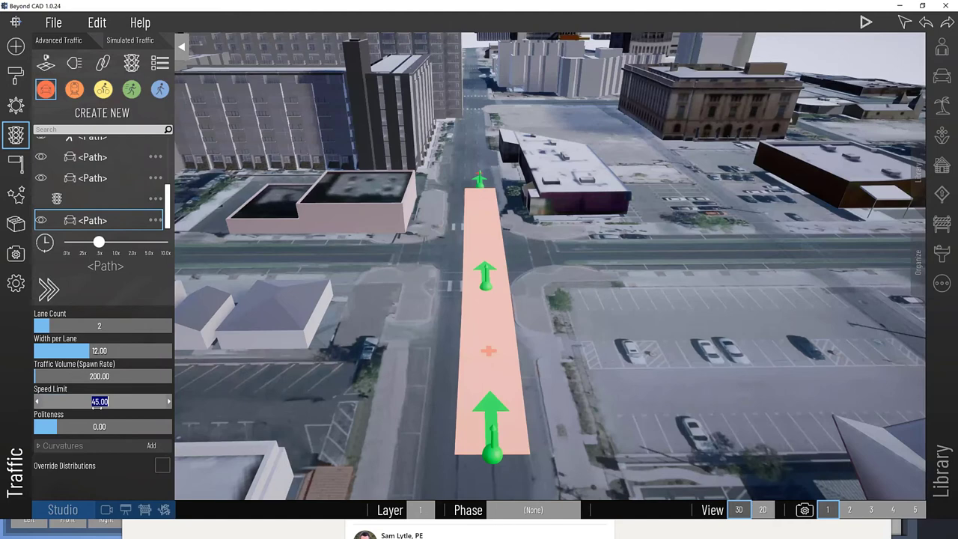
key(Return)
Create a second, opposite-direction path beside the first lane down to the street's bottom.
click(389, 256)
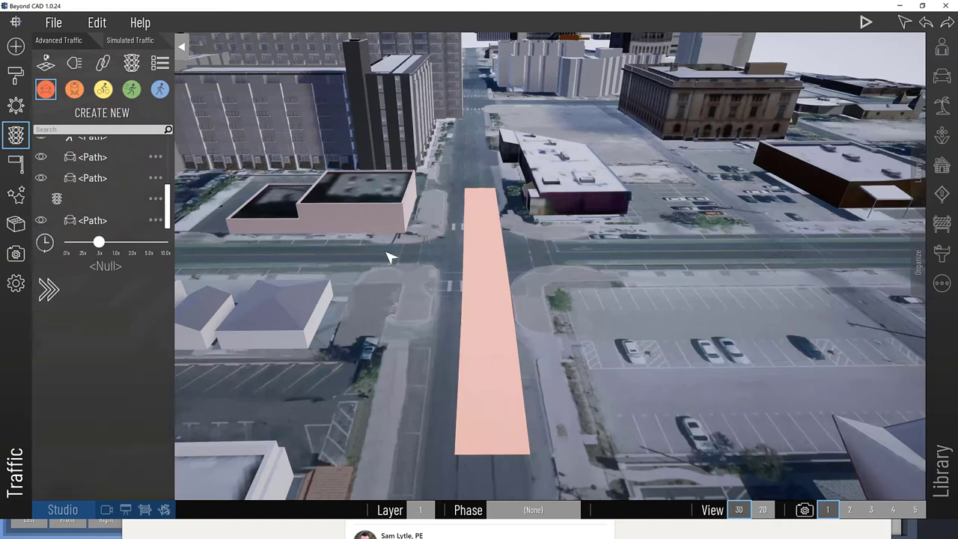
click(102, 113)
drag(455, 180, 452, 251)
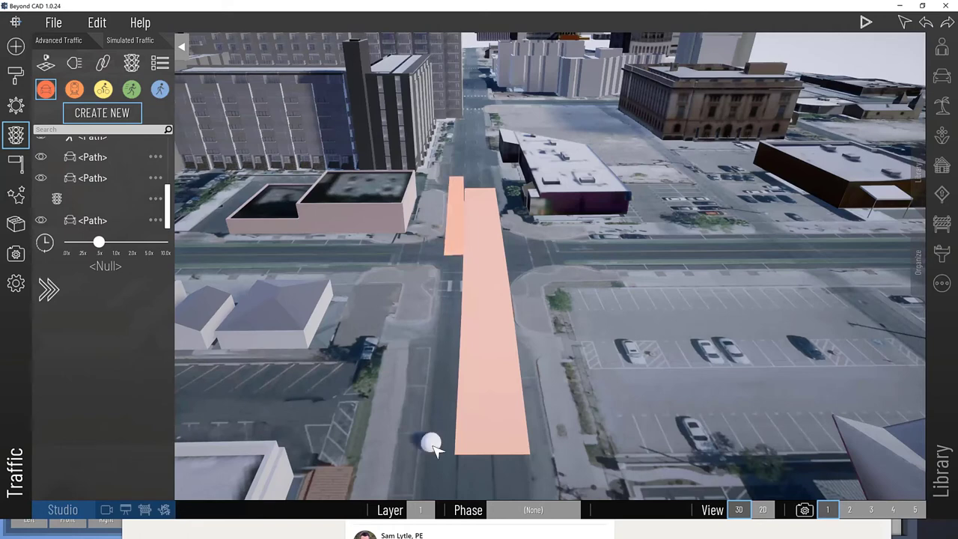
click(432, 443)
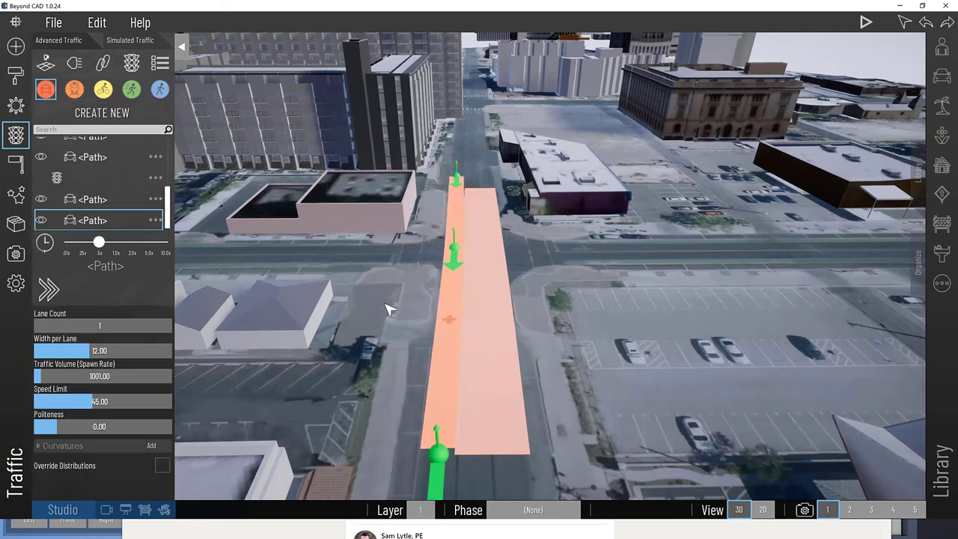
Give the second path traffic volume 300 and speed limit 35, then deselect it.
click(100, 376)
text(300)
click(95, 402)
text(35)
key(Return)
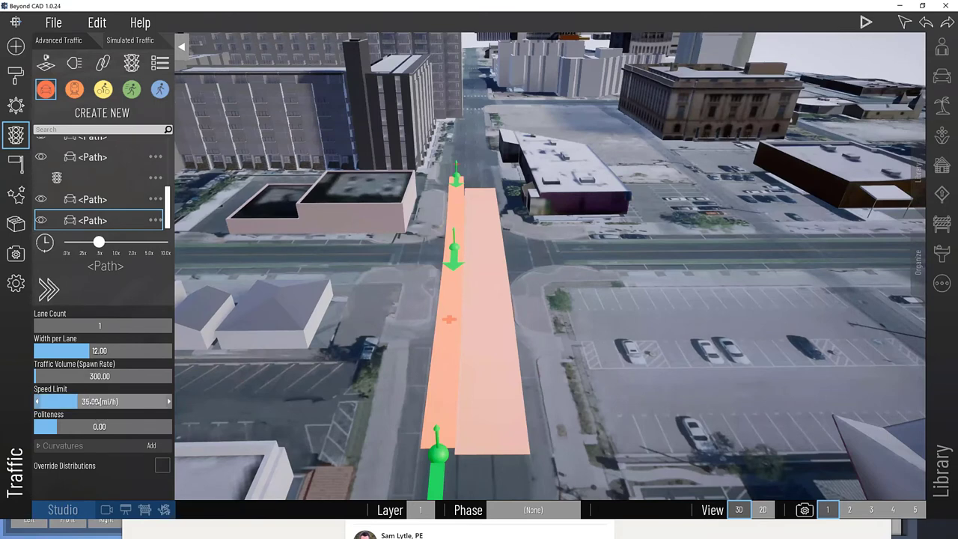
click(108, 351)
key(Escape)
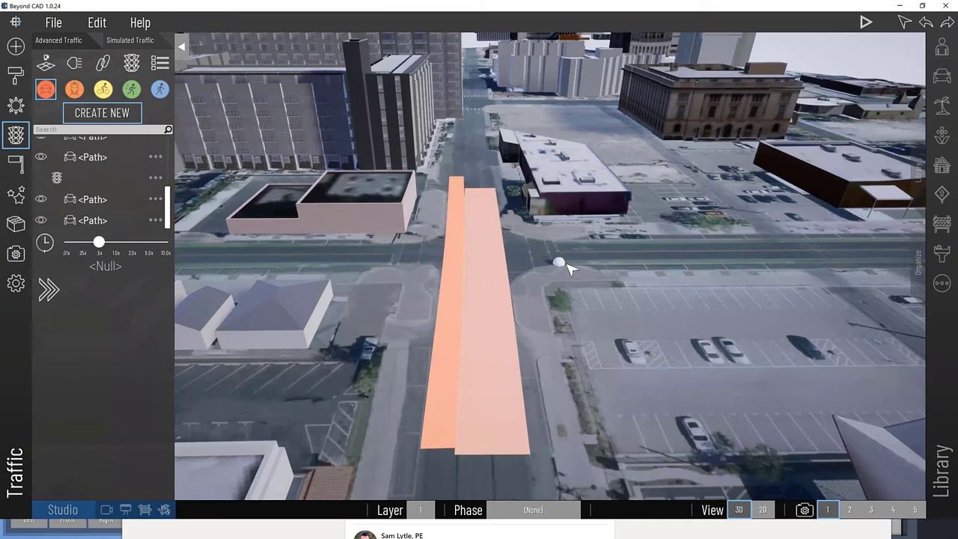
Draw a leftward path along the cross street, then switch to the top-down 2D view.
click(625, 253)
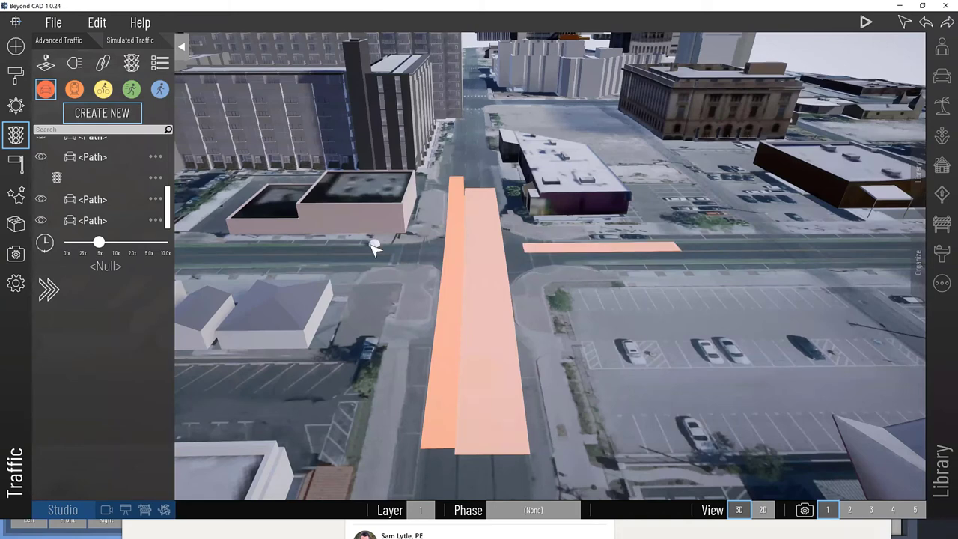
click(342, 252)
double_click(240, 250)
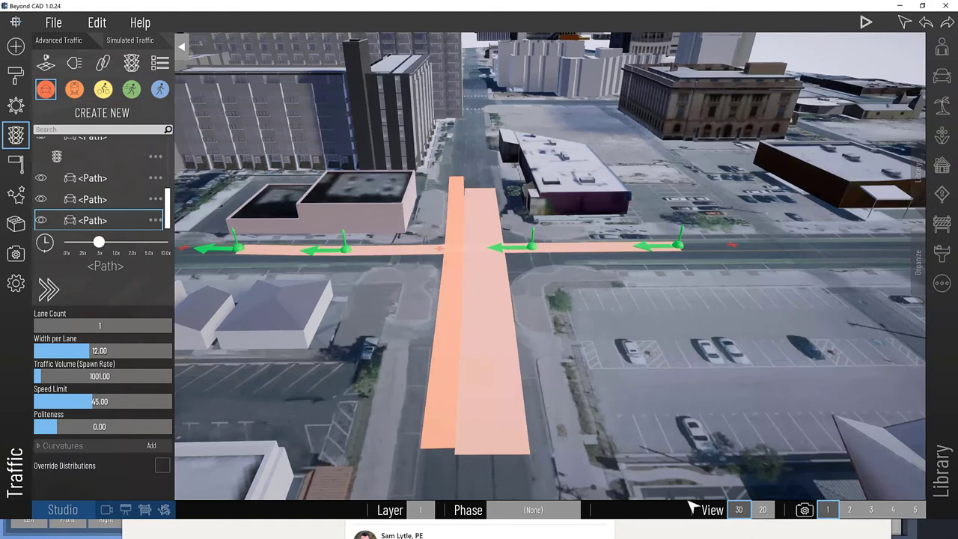
click(763, 509)
Give the cross-street path traffic volume 120 and speed limit 35.
scroll(530, 362, down, 10)
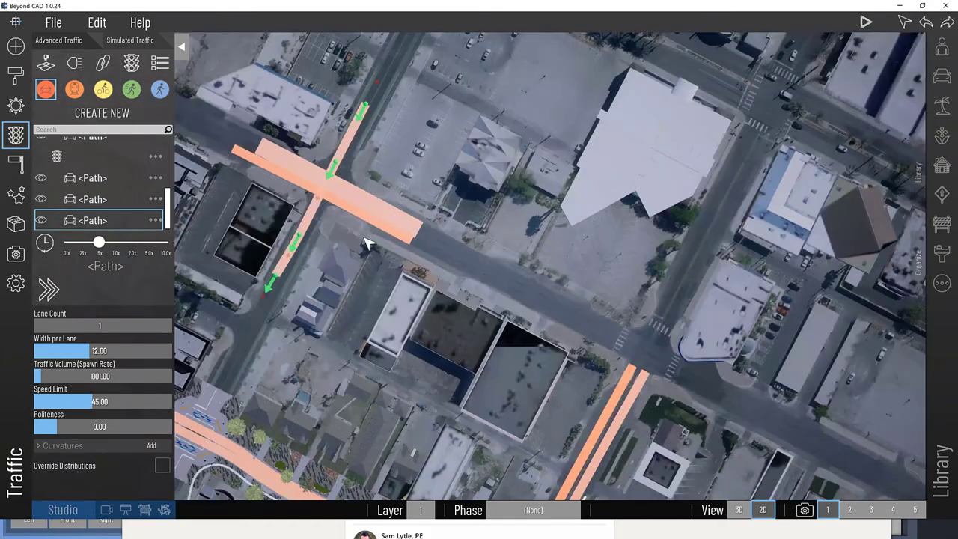
scroll(358, 247, up, 5)
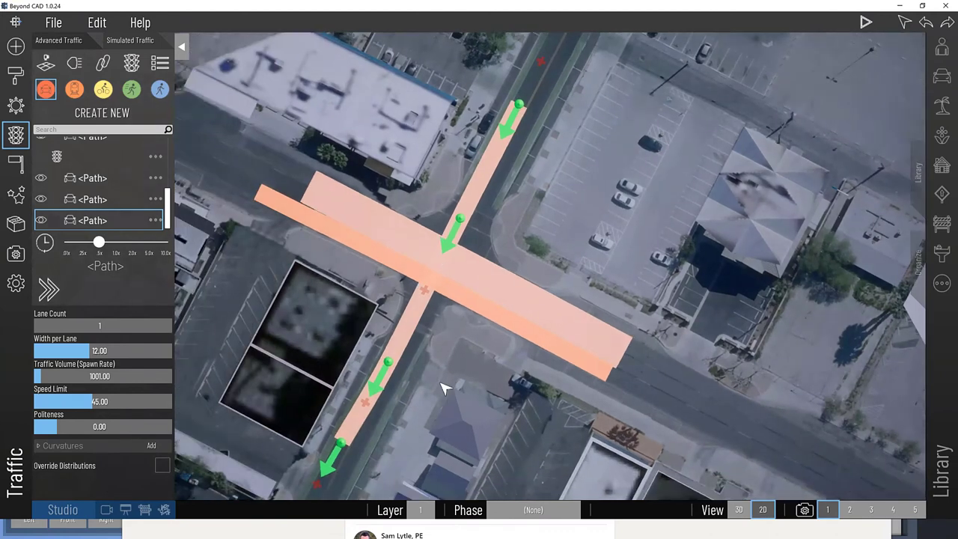
click(100, 376)
text(120)
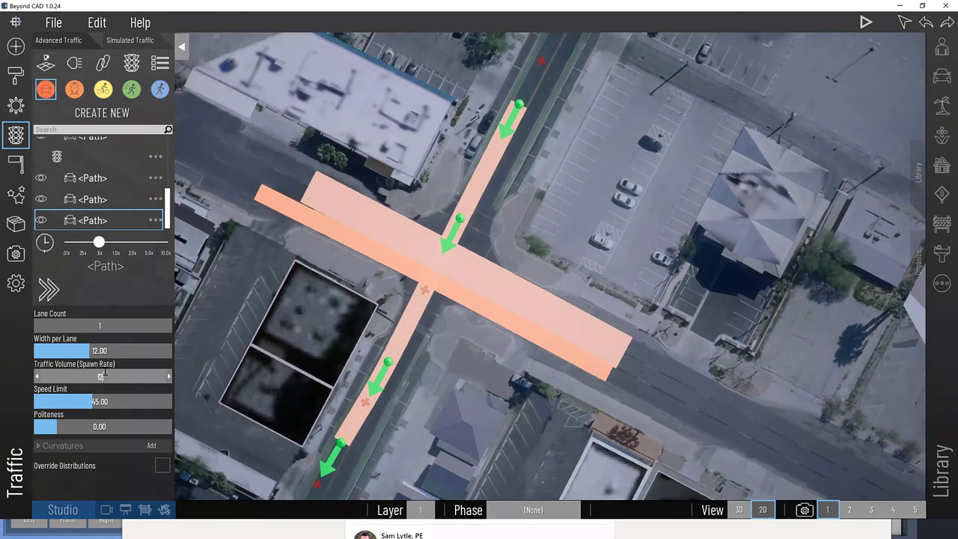
key(Tab)
text(35)
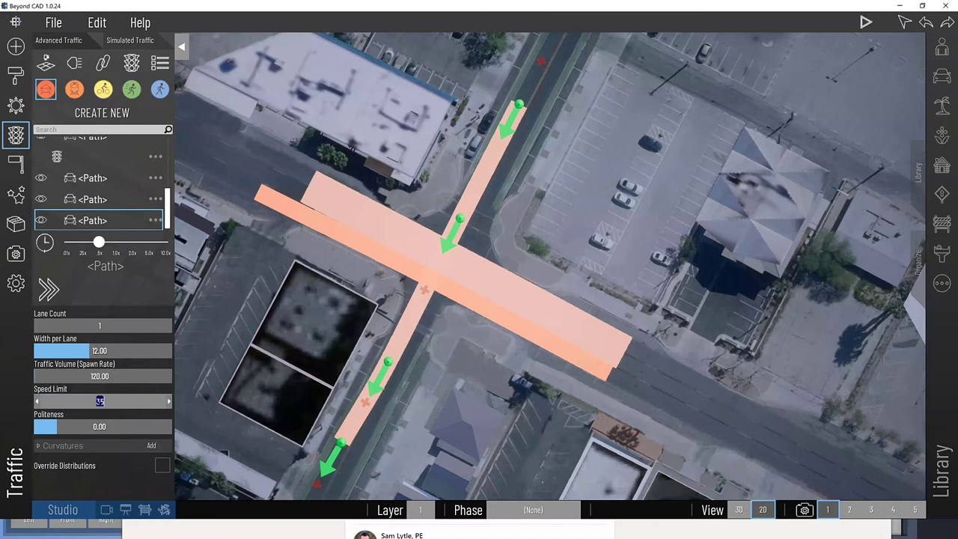
click(318, 369)
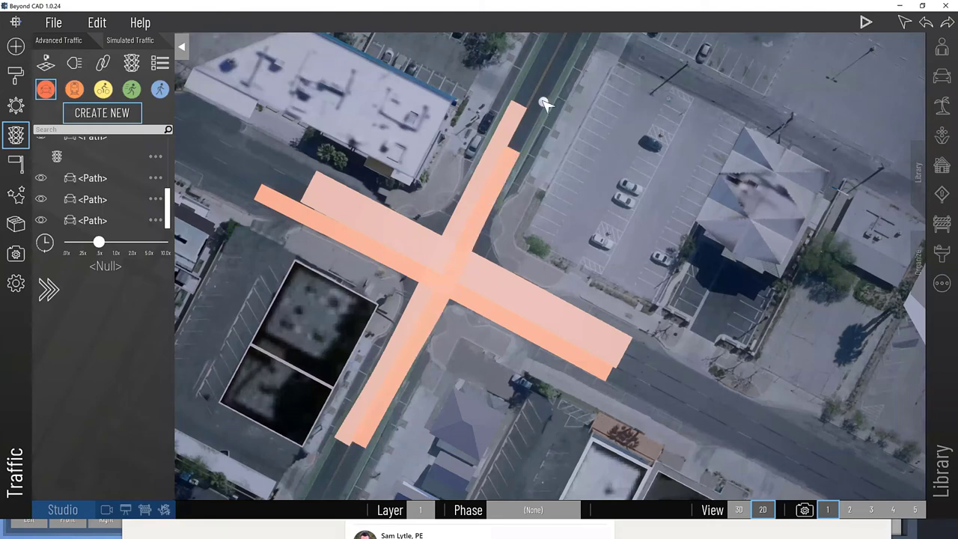
Extend the upper end of the north–south path further north.
drag(550, 102, 540, 98)
drag(534, 247, 540, 268)
scroll(496, 297, up, 2)
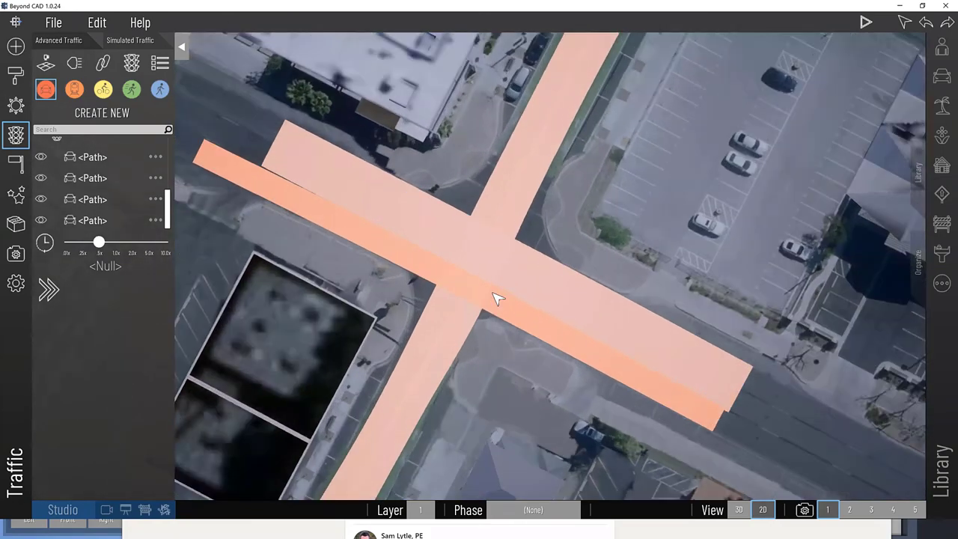
scroll(496, 336, down, 1)
scroll(500, 359, up, 1)
scroll(500, 359, down, 1)
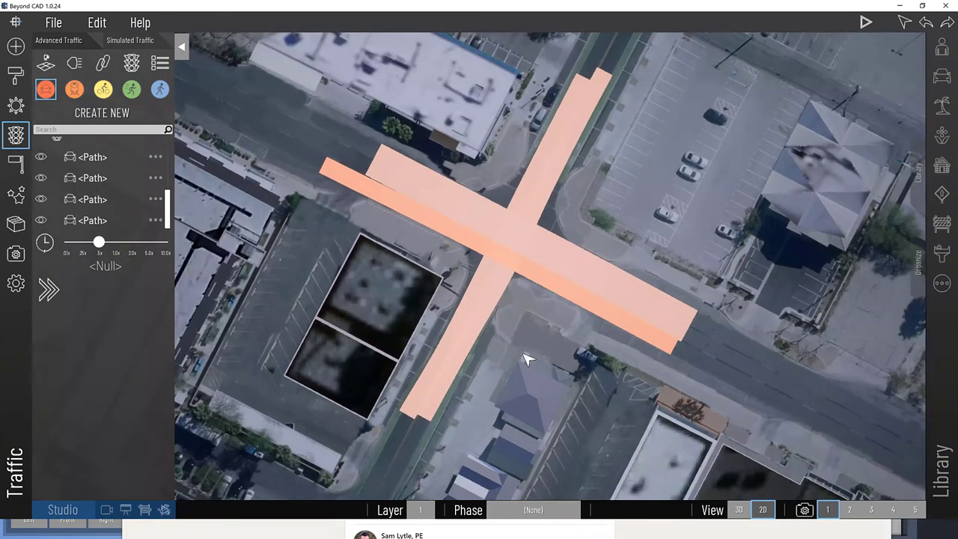
Tick Display Stats Panel (FPS) in Settings, then return to the Traffic panel.
click(17, 285)
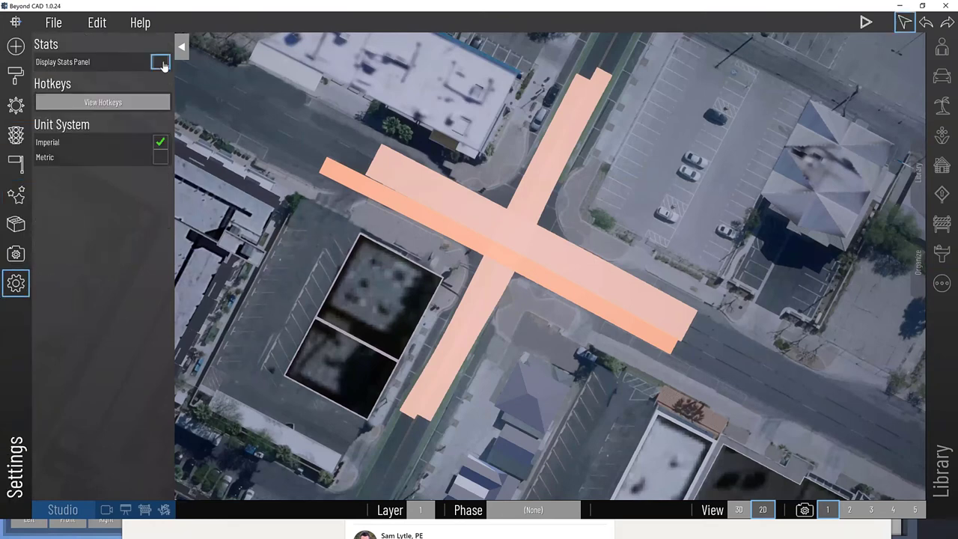
click(160, 63)
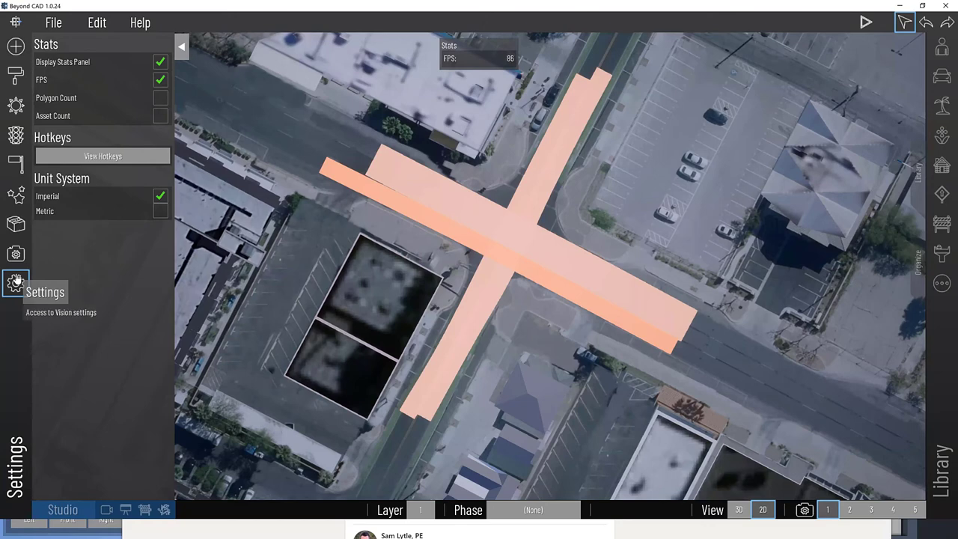
click(15, 136)
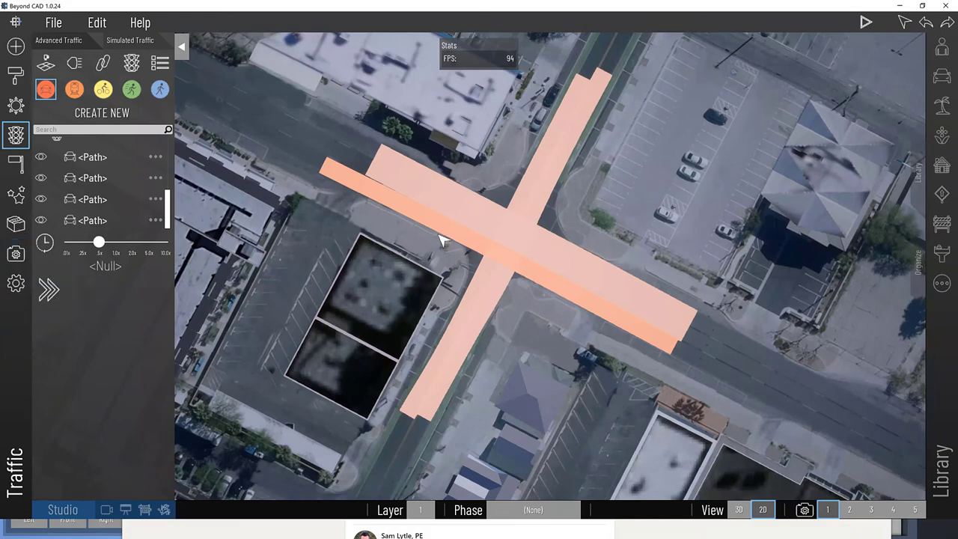
Zoom into the intersection and create a Two Phases intersection controller with four path slots.
scroll(508, 224, up, 2)
scroll(508, 223, up, 1)
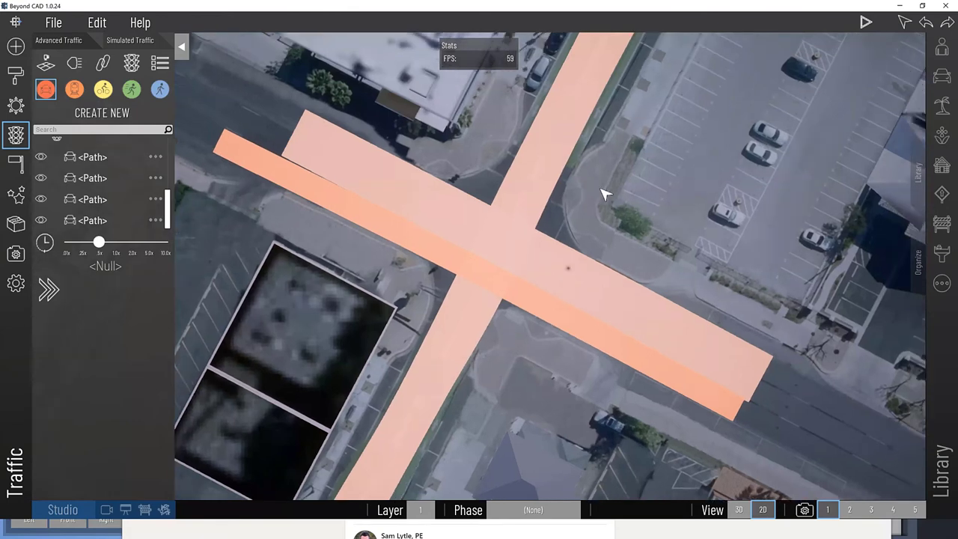
scroll(589, 260, up, 1)
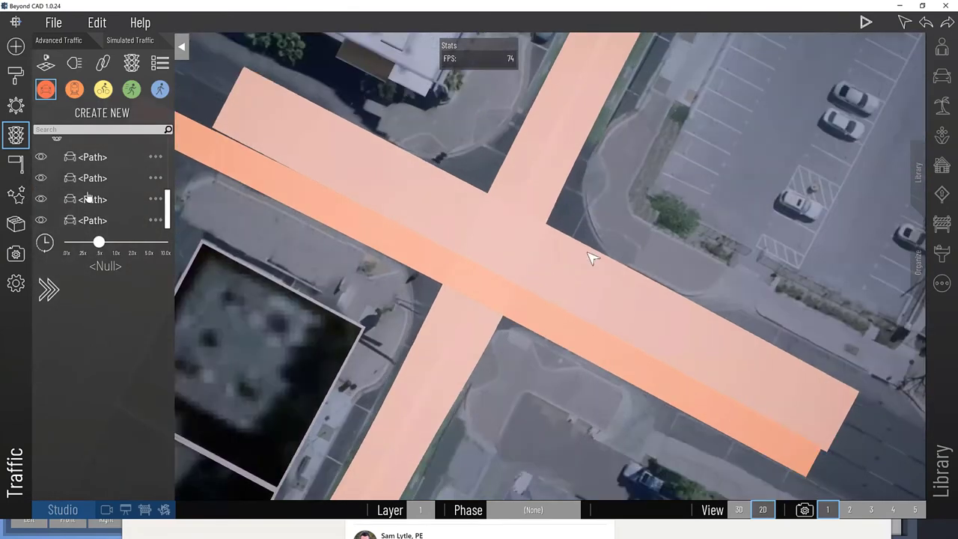
click(123, 153)
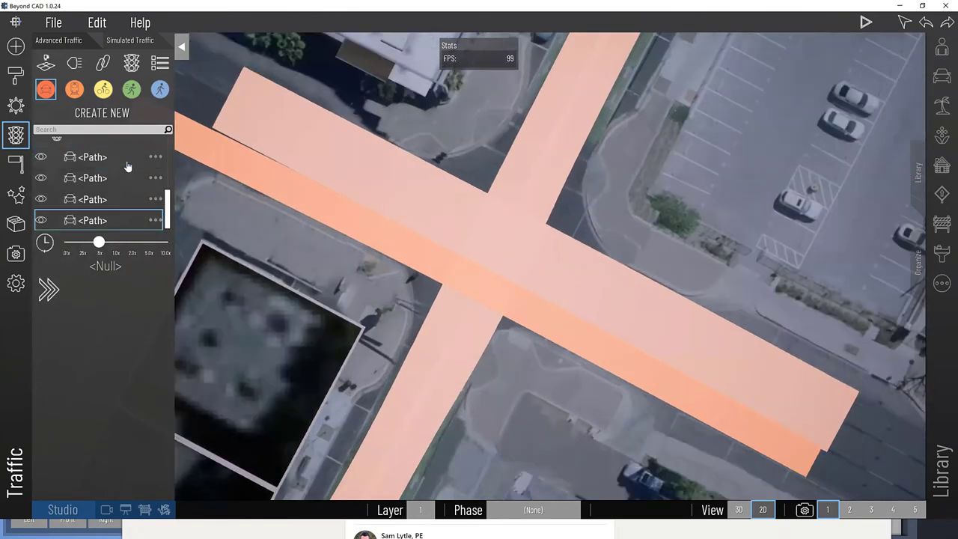
click(111, 112)
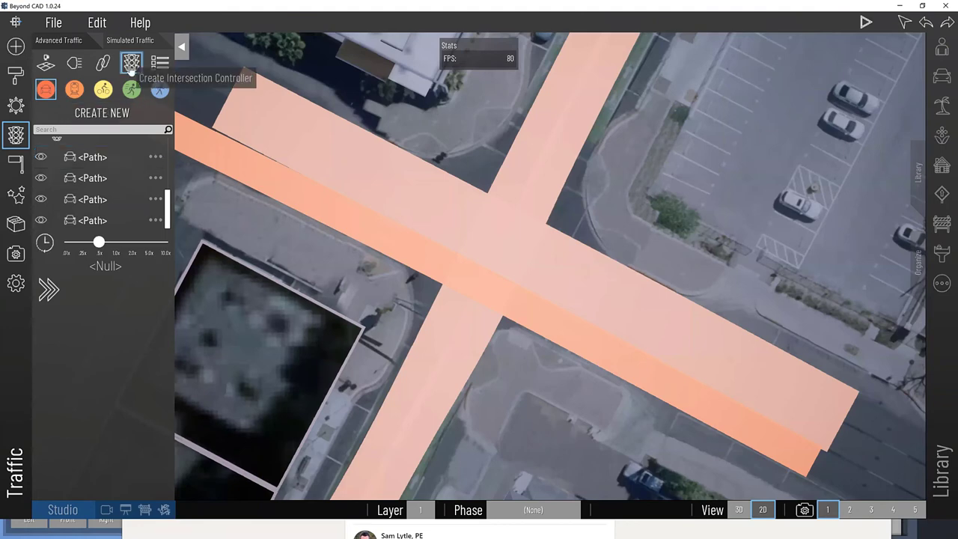
click(131, 65)
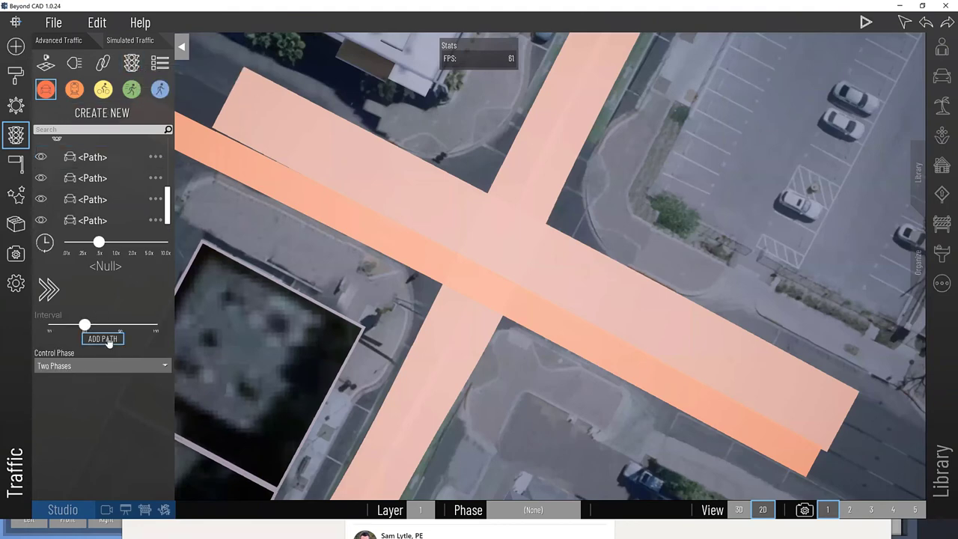
click(109, 339)
click(109, 339)
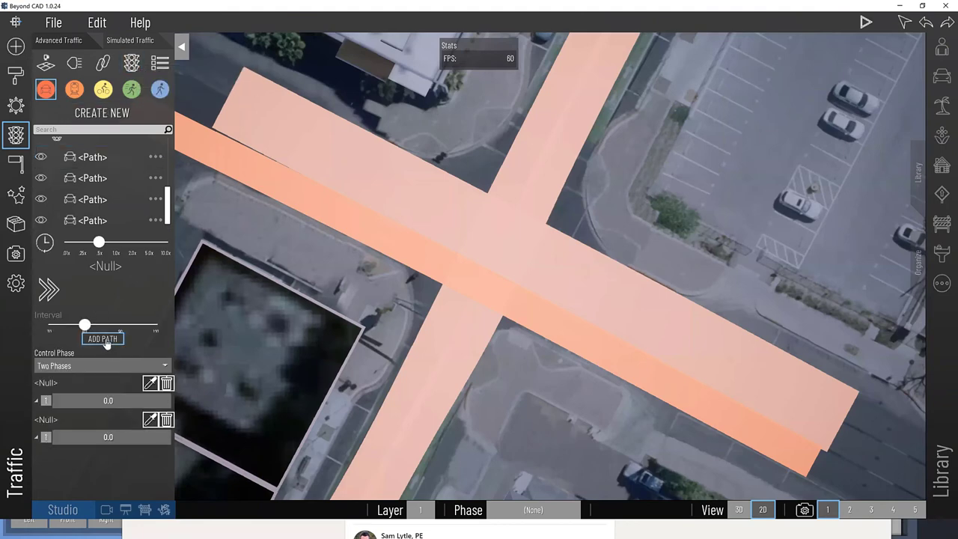
click(110, 339)
scroll(93, 414, down, 2)
scroll(109, 198, down, 1)
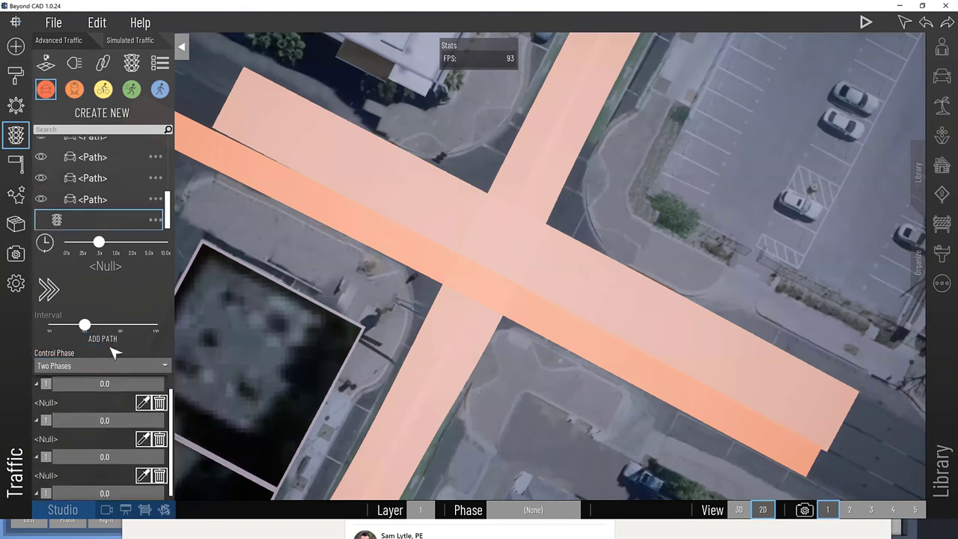
Keep Two Phases and assign the four approach paths to the controller rows.
click(72, 365)
click(75, 381)
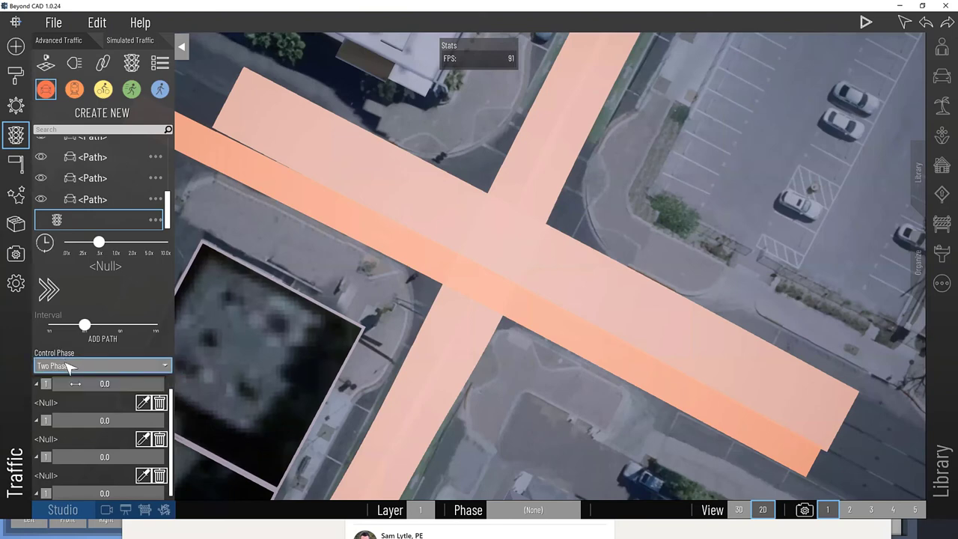
scroll(75, 383, down, 1)
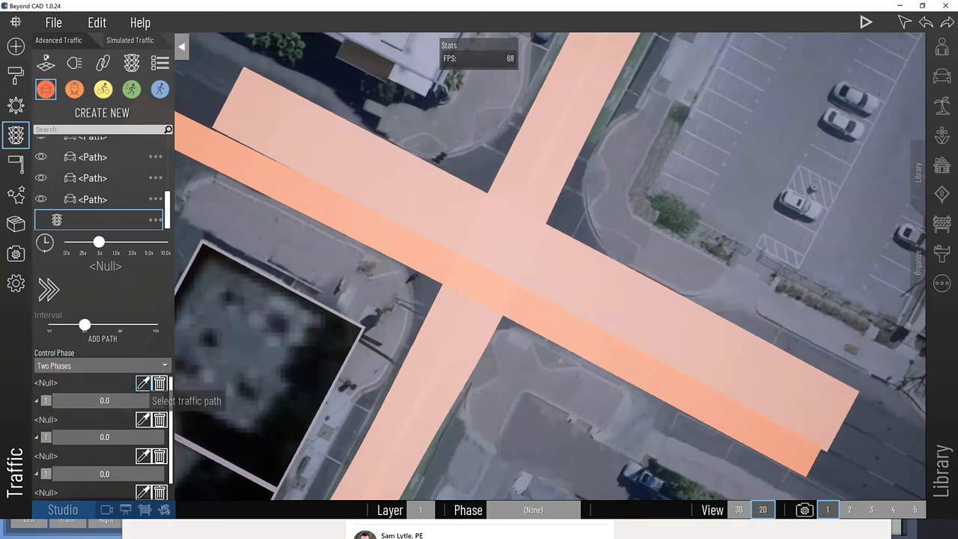
click(495, 178)
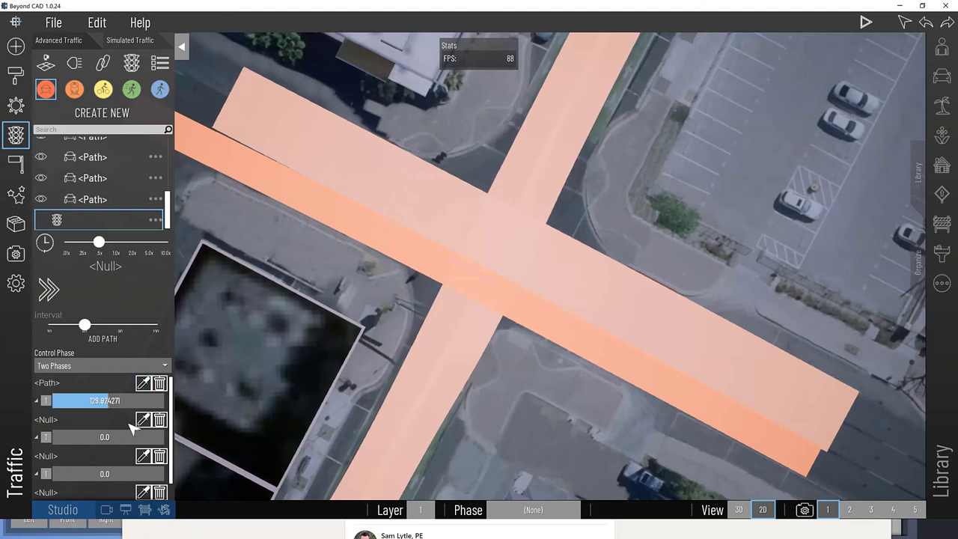
click(141, 420)
click(513, 267)
click(142, 457)
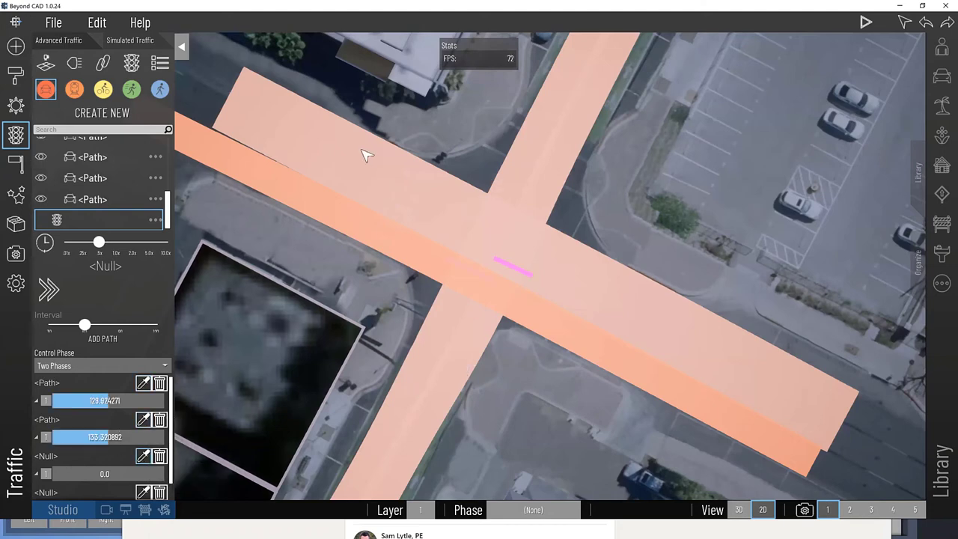
click(363, 152)
scroll(138, 500, down, 1)
click(142, 471)
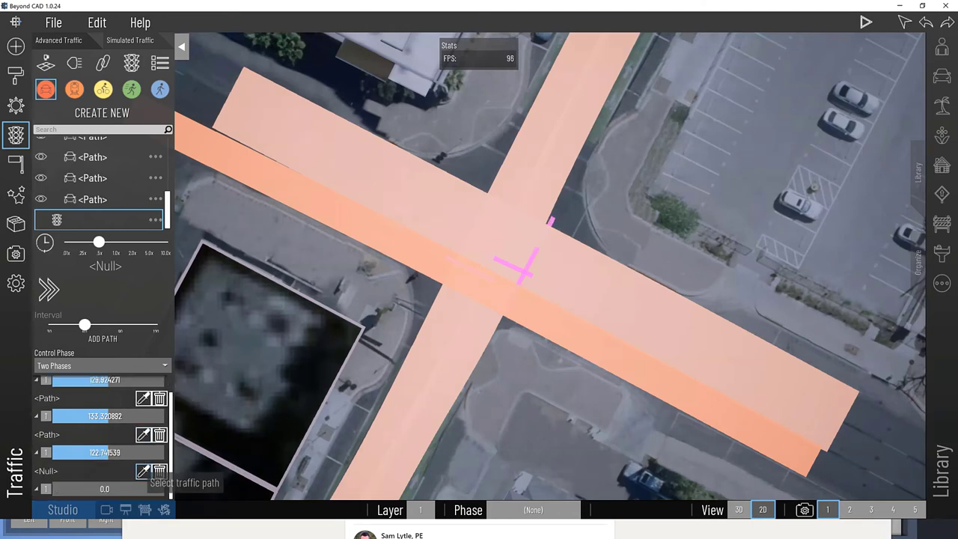
click(324, 196)
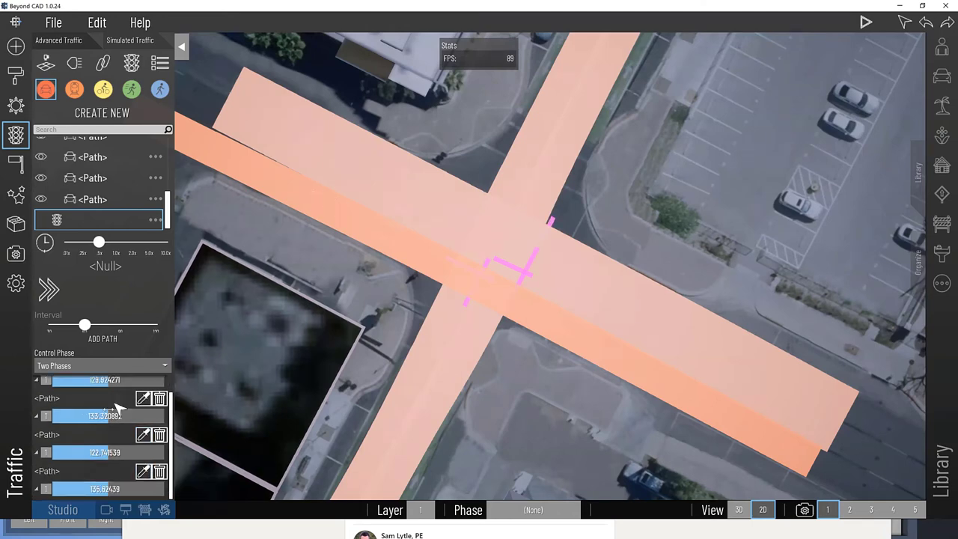
Shift the stop bars, put rows 3 and 4 in phase 2, and start the simulation.
scroll(110, 402, up, 1)
scroll(105, 400, down, 5)
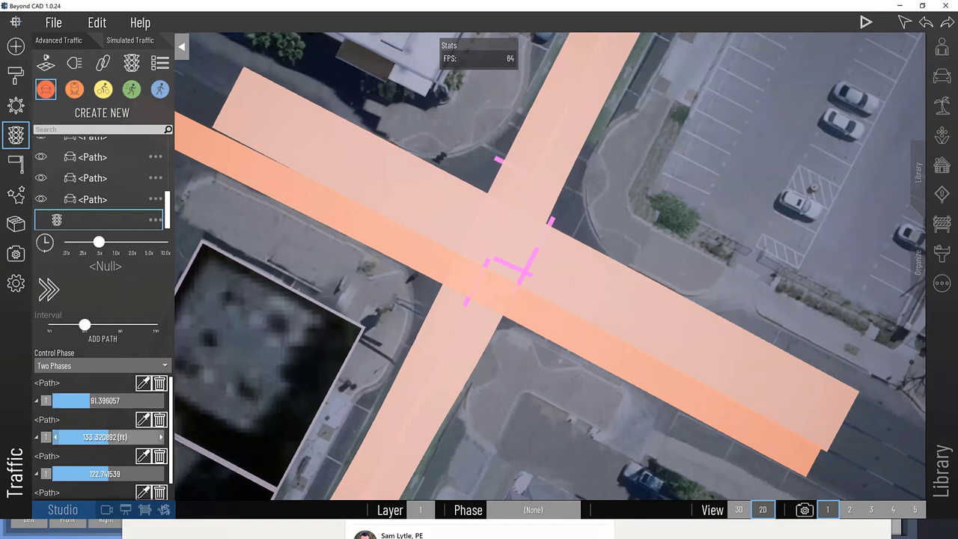
scroll(105, 438, down, 3)
scroll(104, 437, down, 2)
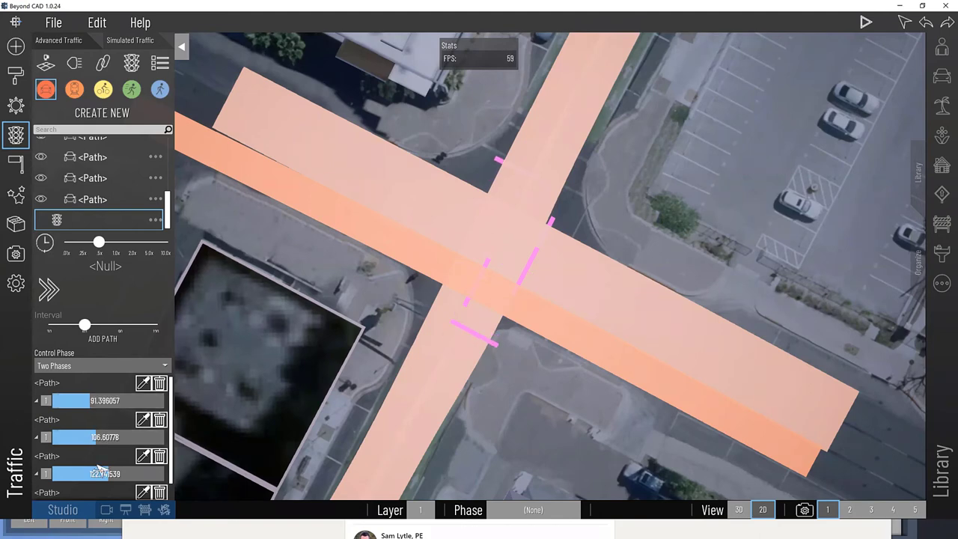
scroll(105, 474, down, 2)
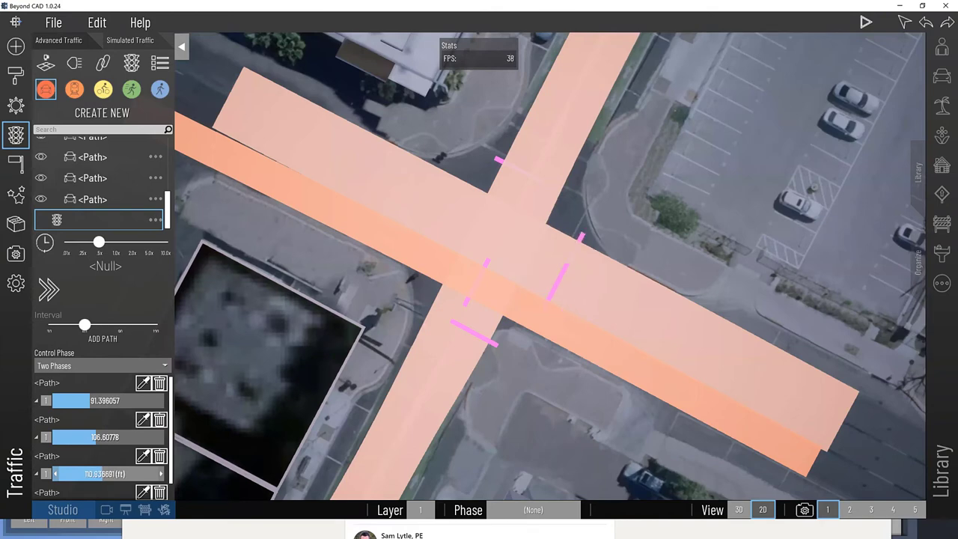
scroll(105, 490, down, 5)
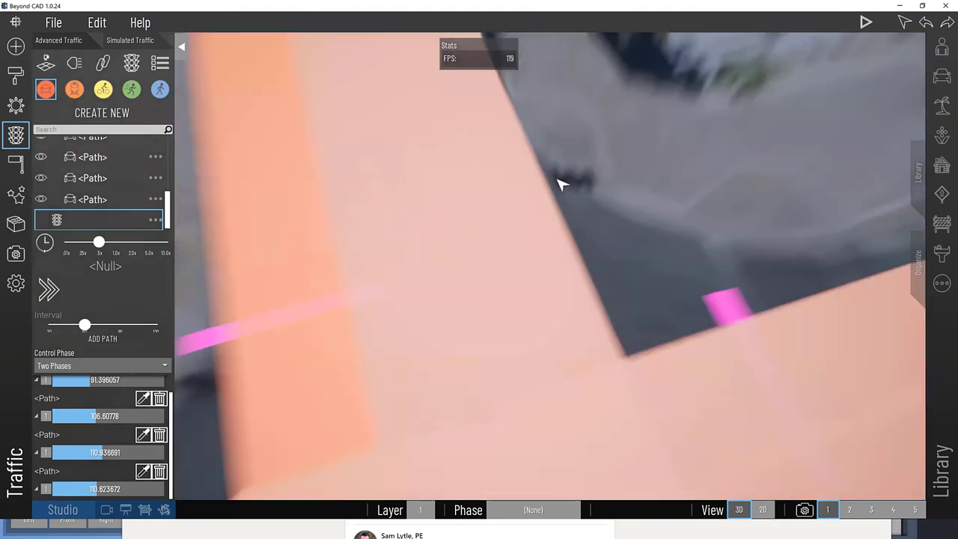
scroll(54, 449, up, 1)
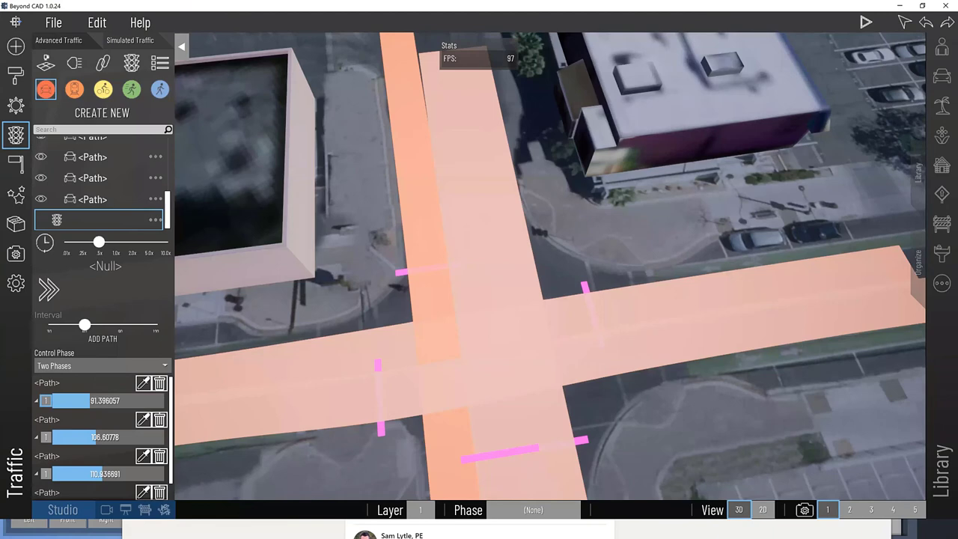
scroll(54, 455, down, 1)
click(45, 452)
click(45, 488)
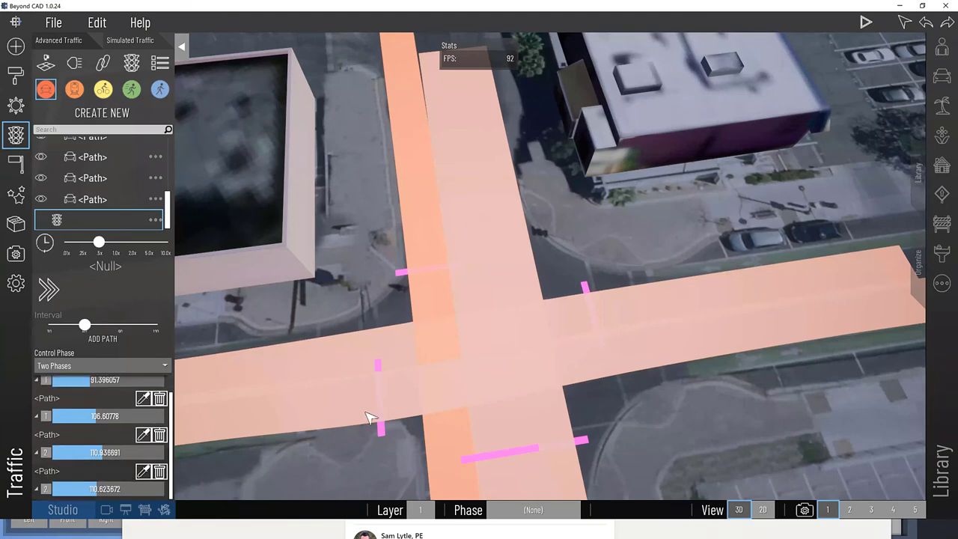
click(866, 23)
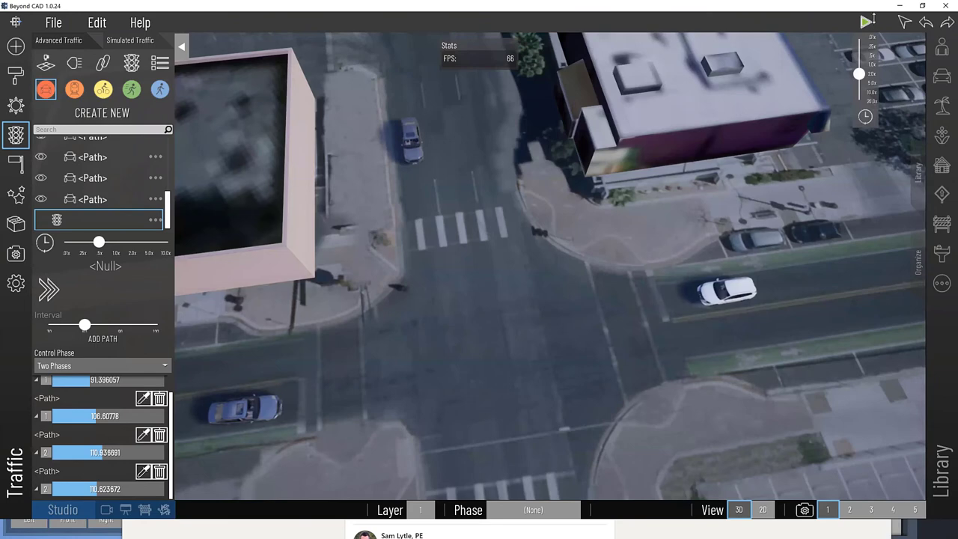
Raise the simulation speed to about 10x, then pause it.
drag(859, 73, 858, 82)
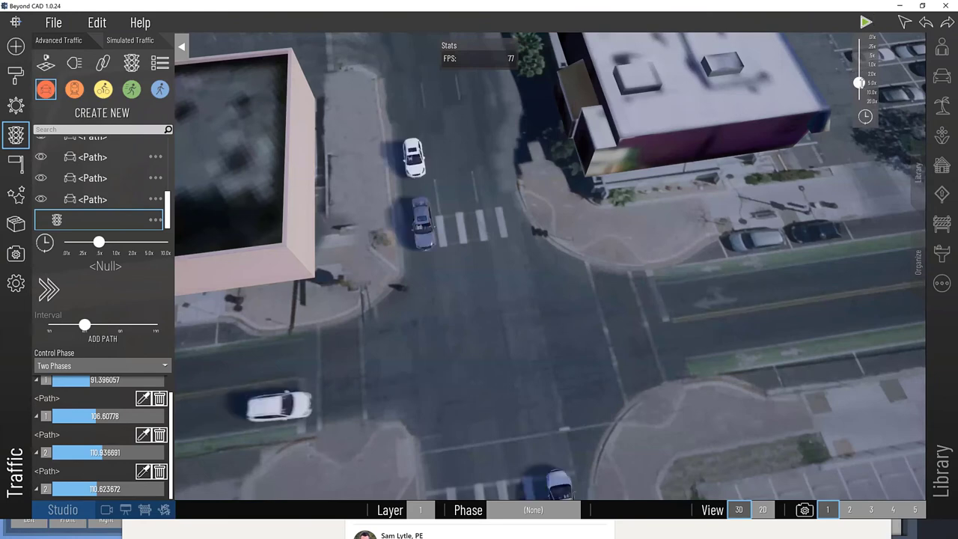
mouse_move(858, 82)
mouse_down()
mouse_move(859, 90)
mouse_move(859, 82)
mouse_up()
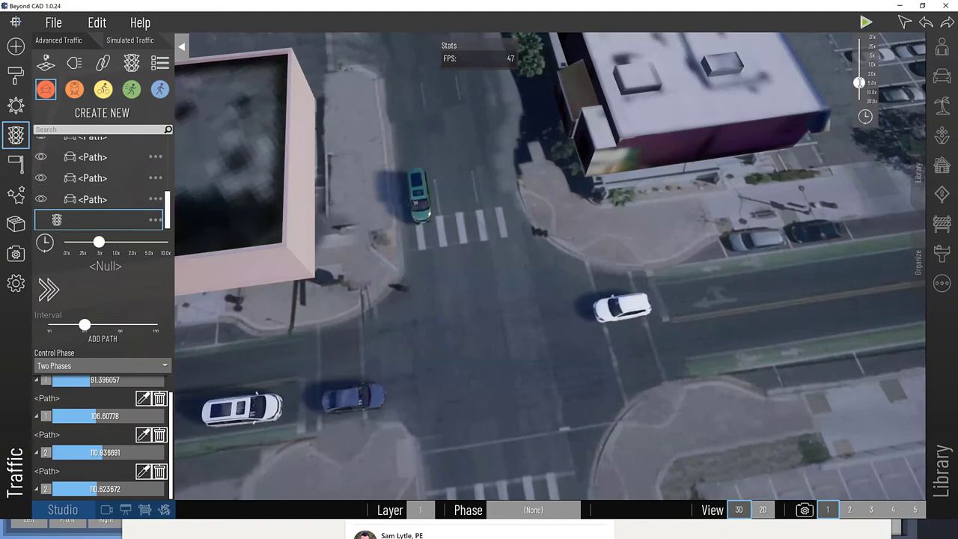
click(866, 22)
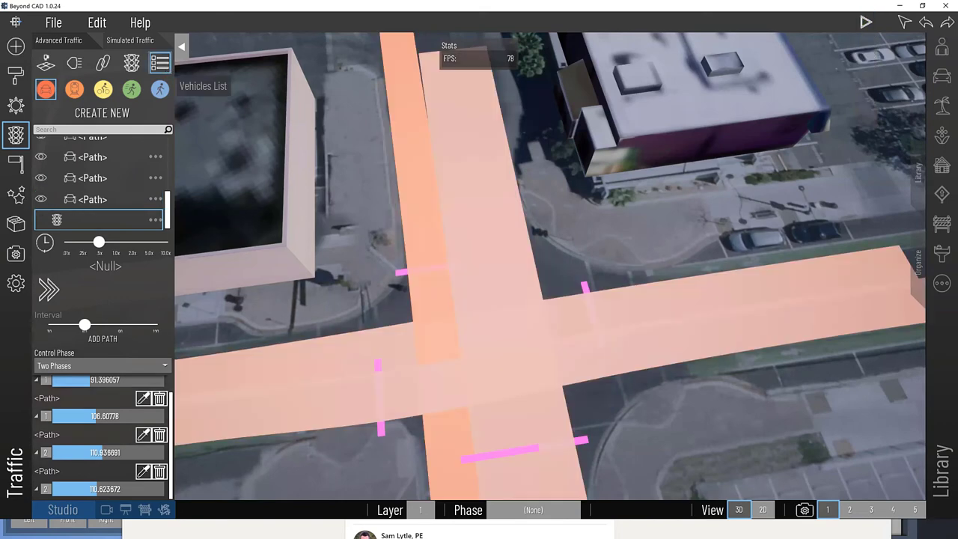
Set the vehicle distribution to Truck 50 and Car 35, then restart the simulation.
click(160, 63)
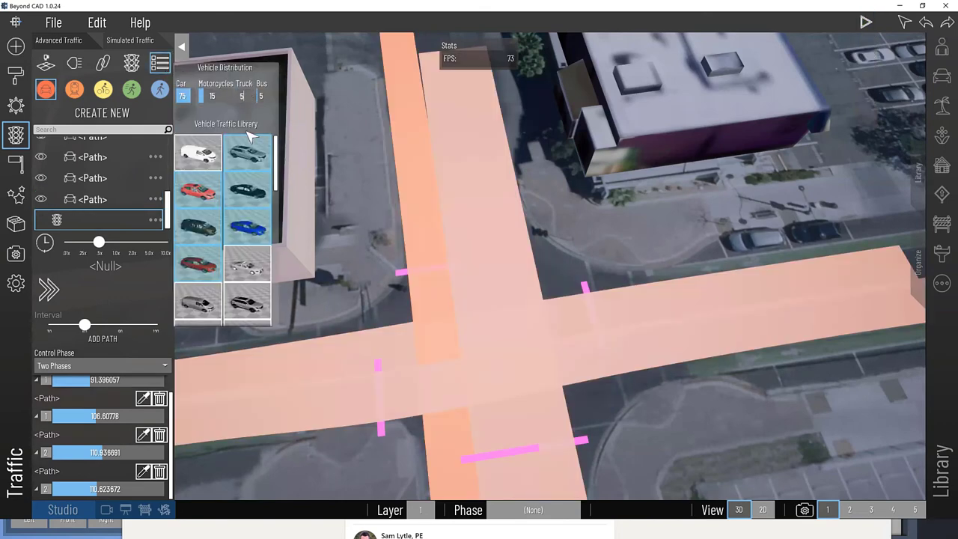
text(0)
key(Return)
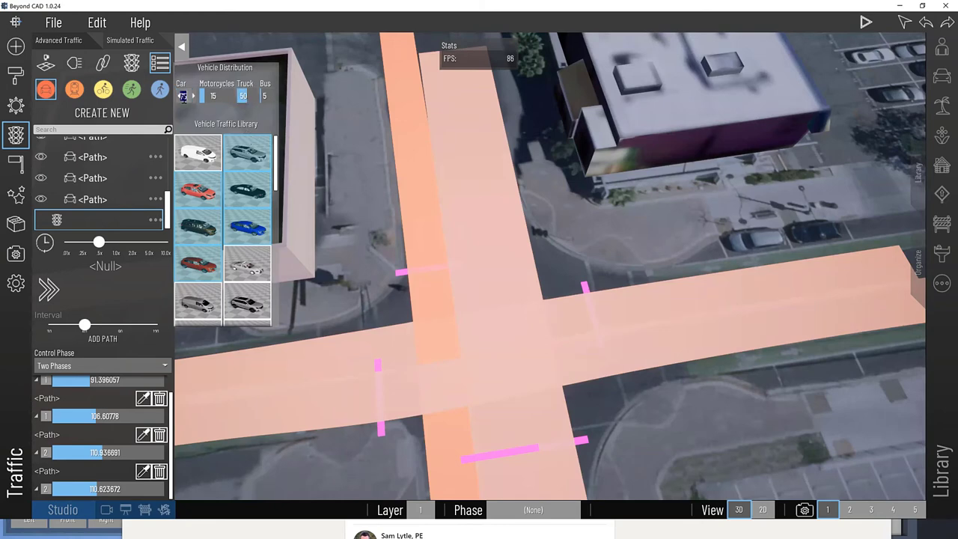
click(182, 96)
text(35)
key(Return)
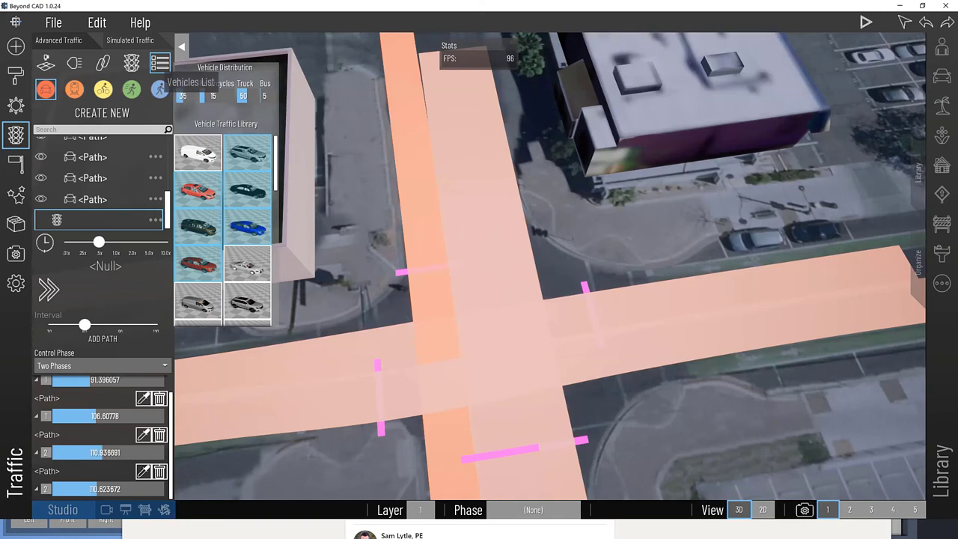
click(866, 22)
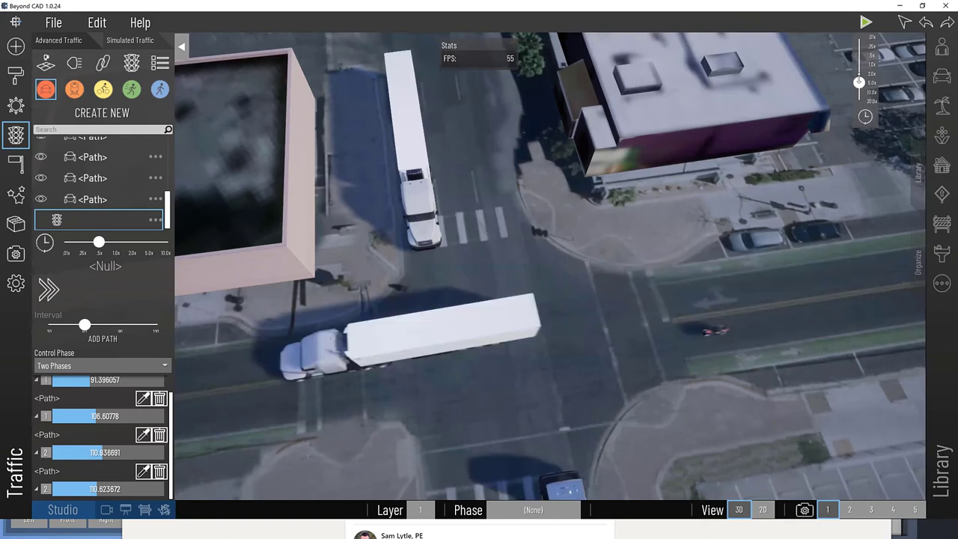
Orbit over the intersection to watch the trucks, then exit the simulation.
right_drag(419, 247, 349, 284)
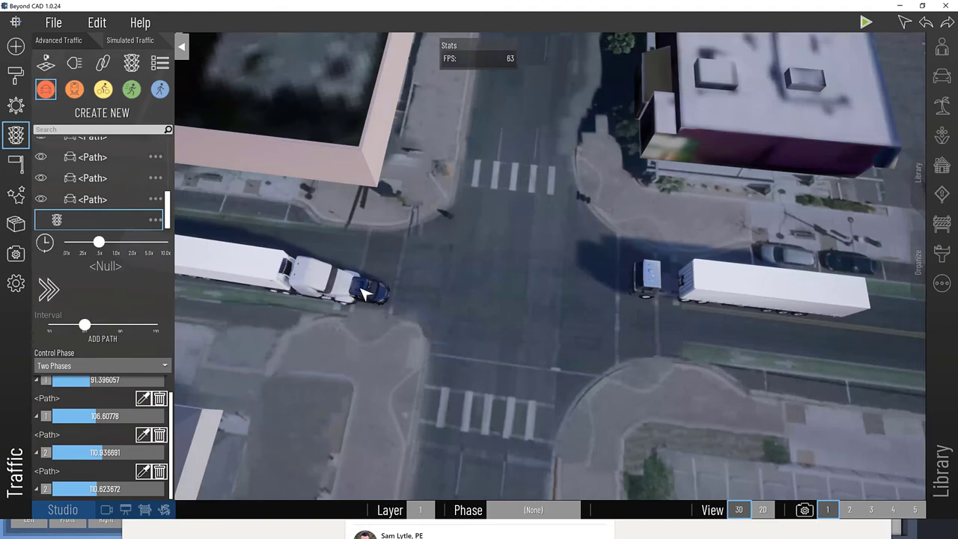
key(Escape)
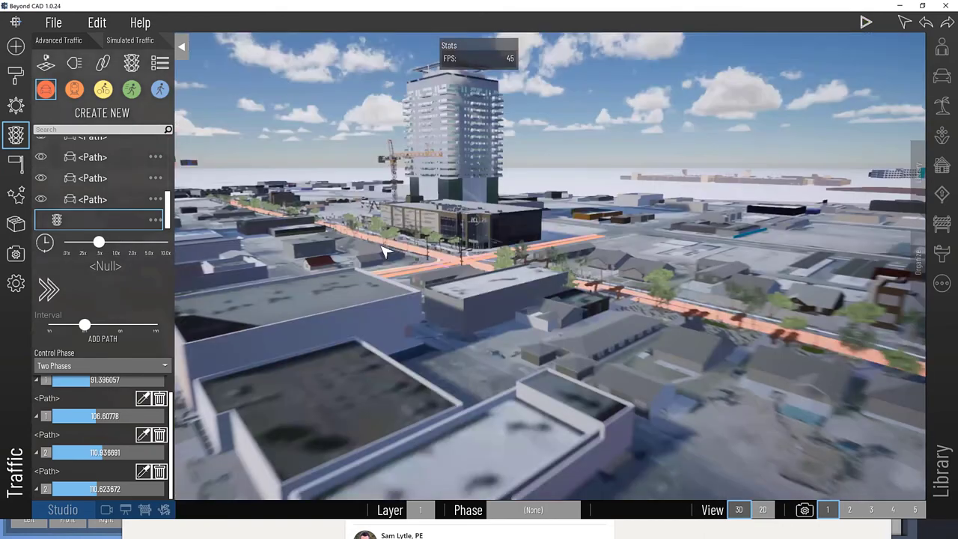
Fly to the intersection, start the simulation, and switch to the Present layout.
scroll(383, 252, up, 5)
scroll(428, 238, up, 3)
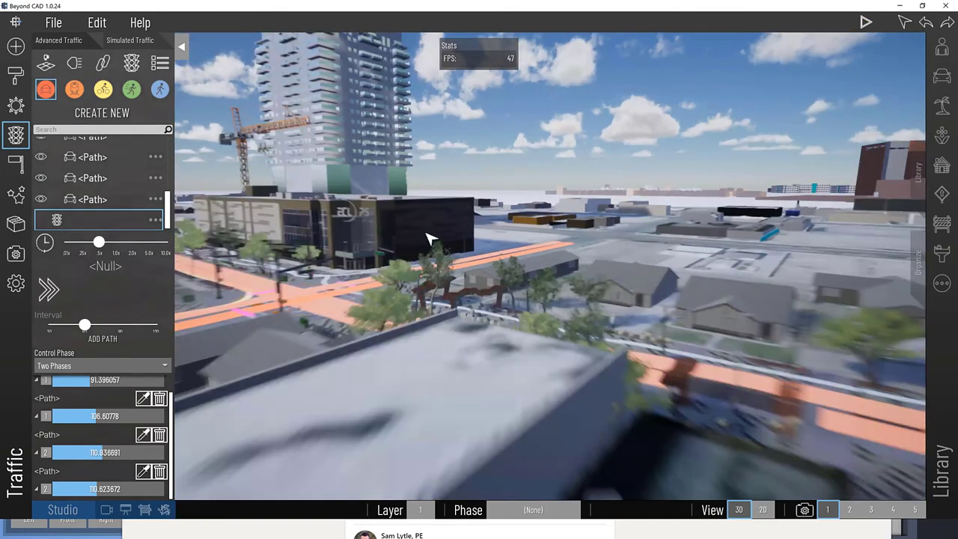
scroll(429, 238, up, 5)
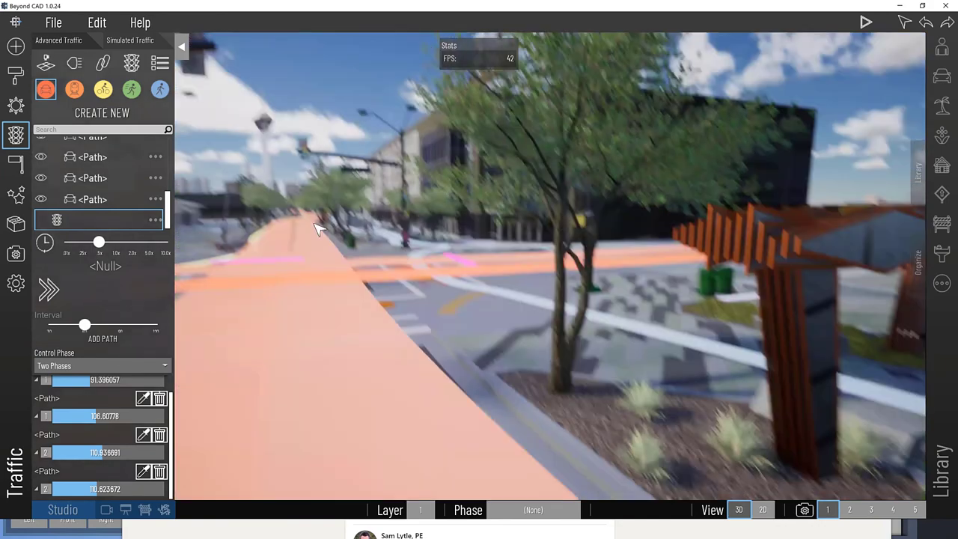
right_drag(316, 228, 530, 321)
scroll(536, 289, up, 5)
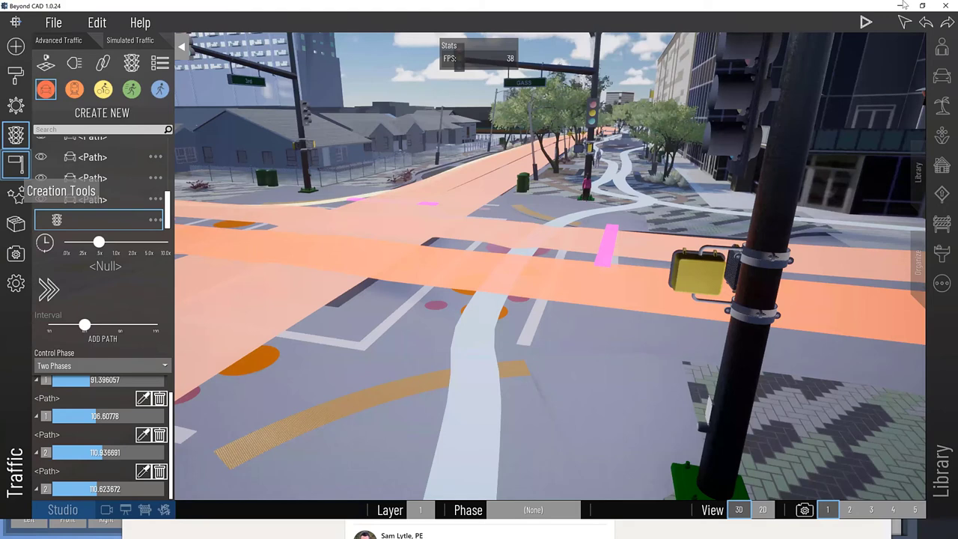
click(866, 22)
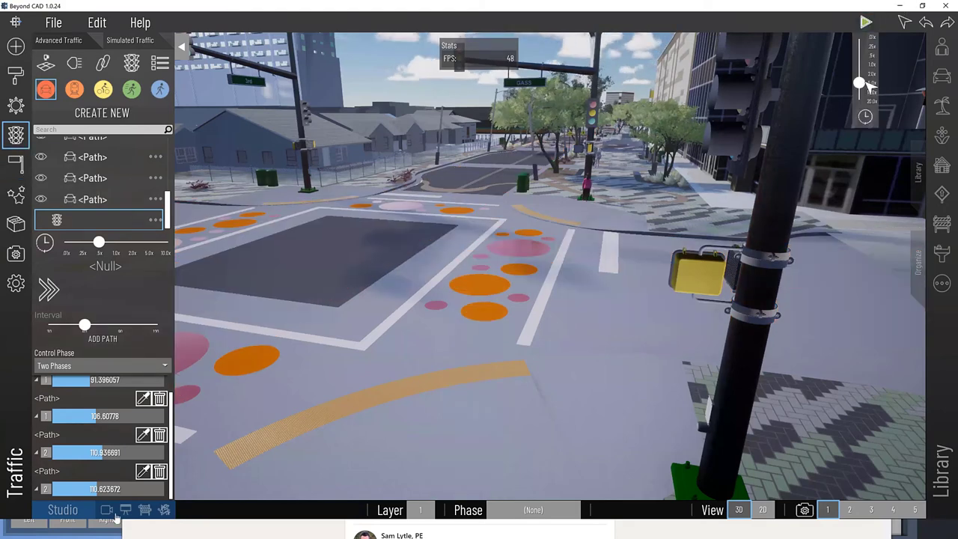
click(15, 135)
click(127, 512)
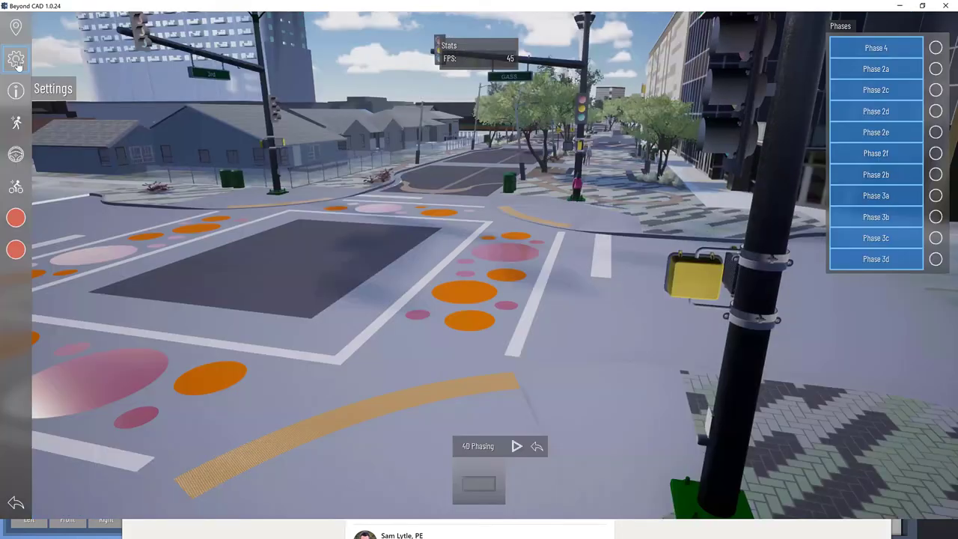
Enable LOD Quality in the presentation settings, set it to Best, and enter character mode.
click(16, 60)
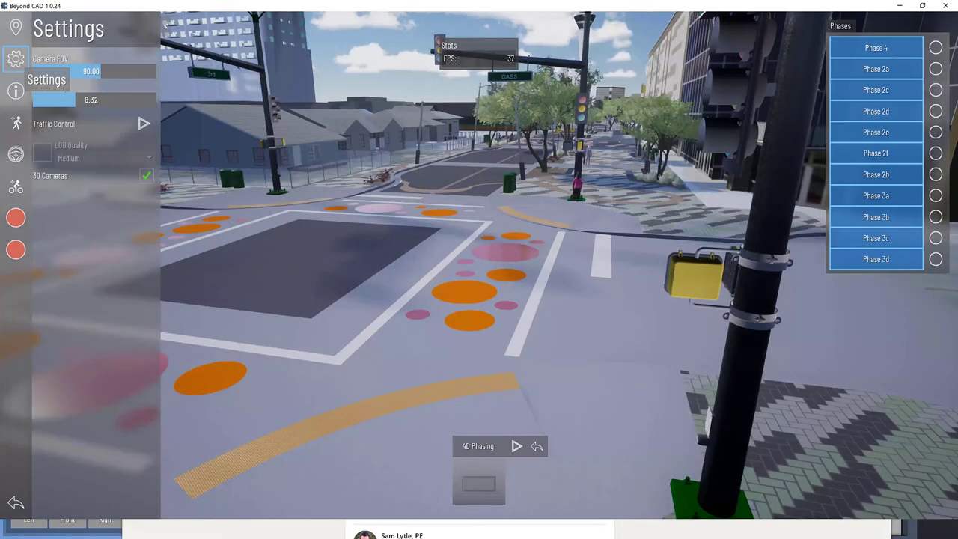
click(45, 152)
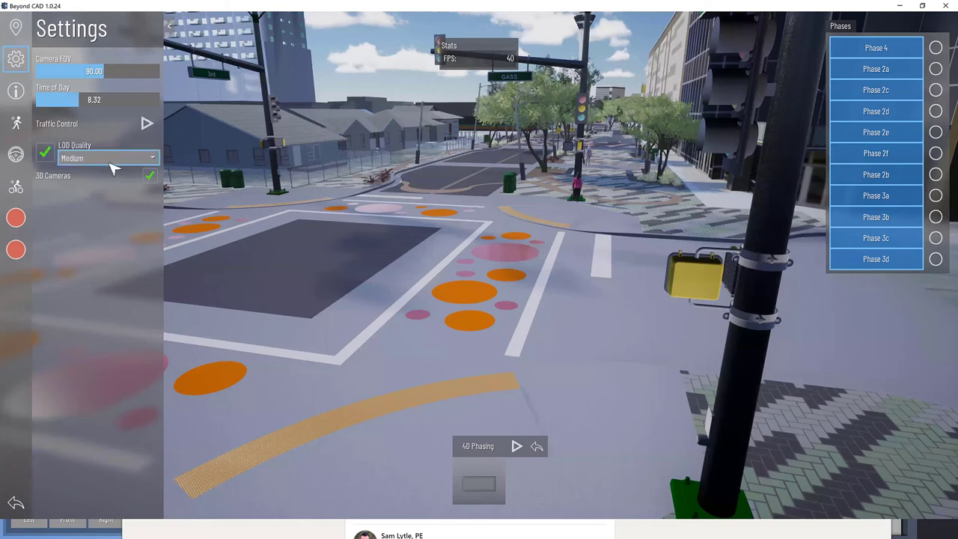
click(109, 162)
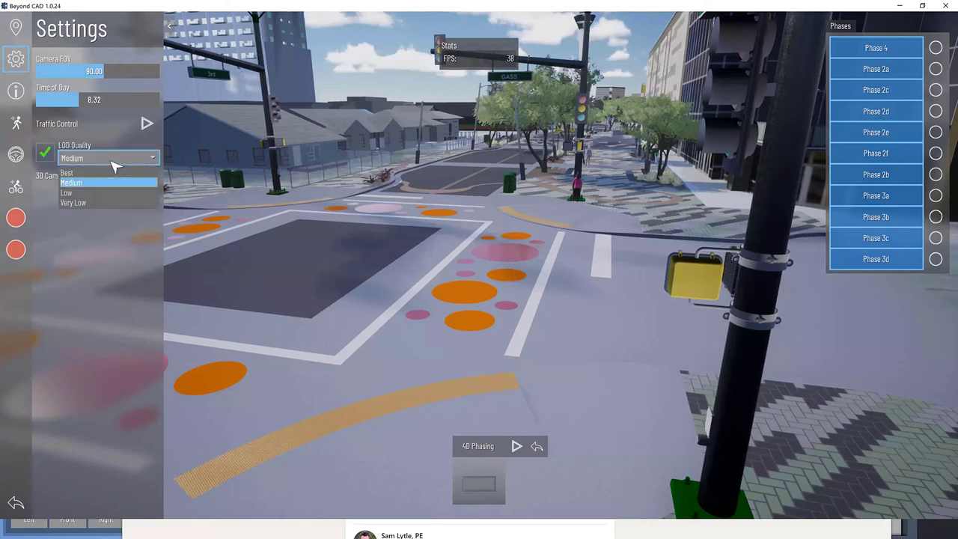
click(110, 203)
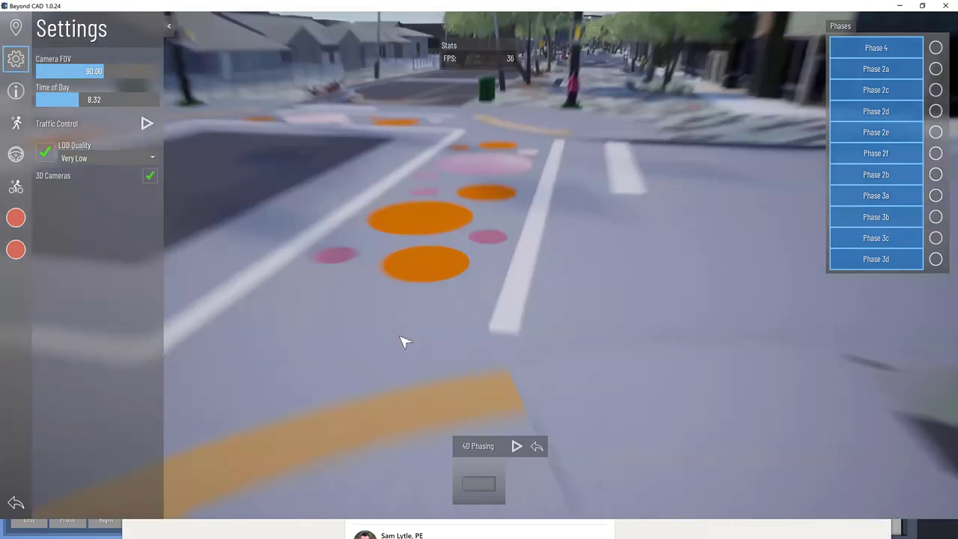
drag(404, 342, 411, 291)
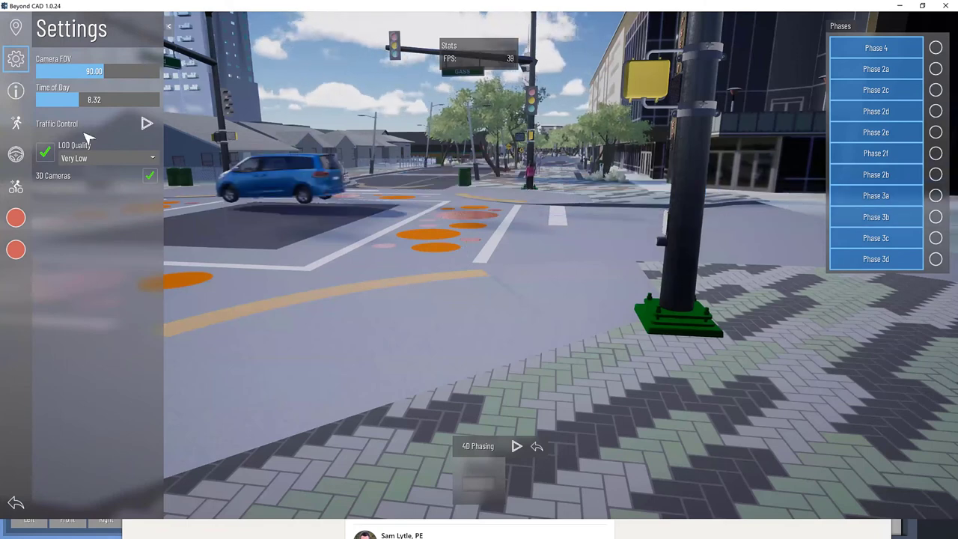
click(109, 158)
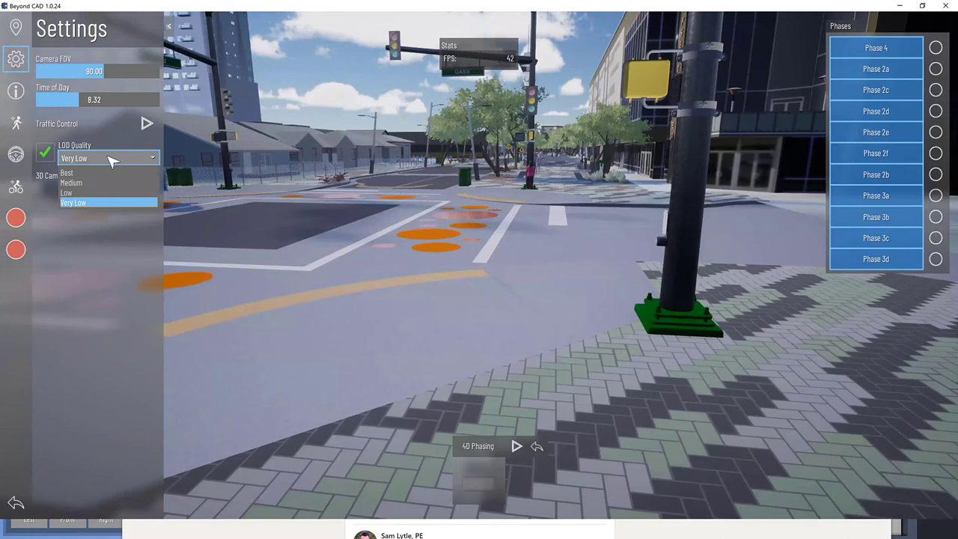
click(107, 173)
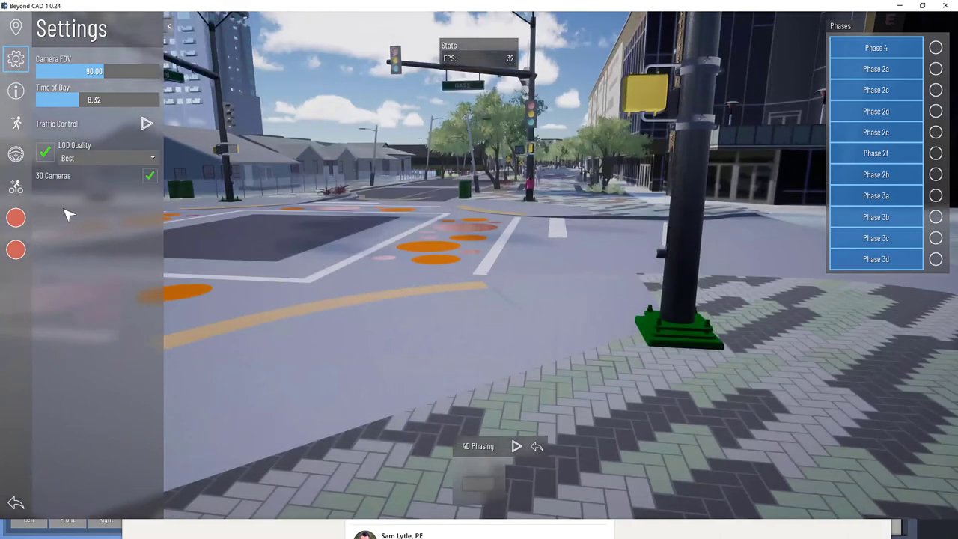
click(30, 127)
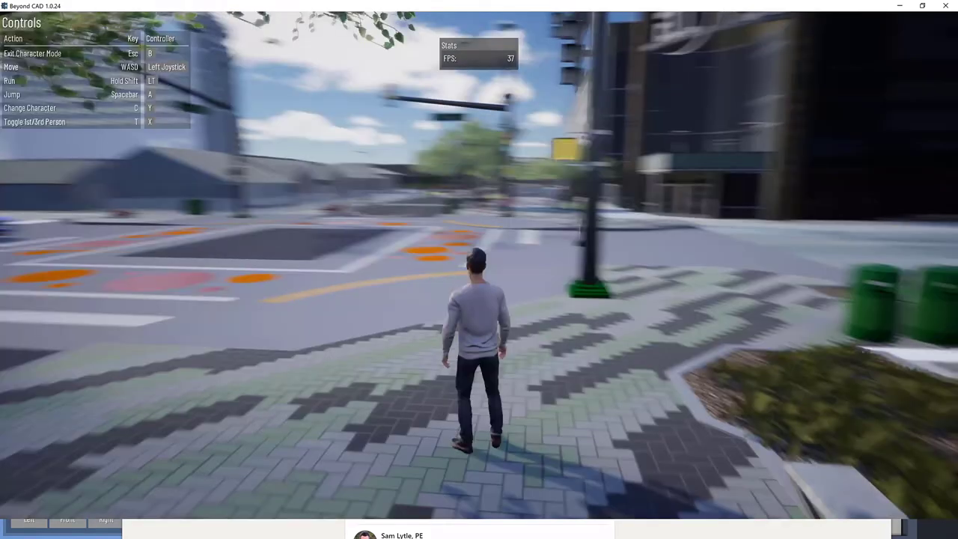
Walk the first character across the intersection, then the woman in pink along the sidewalk.
key(w)
key(w)
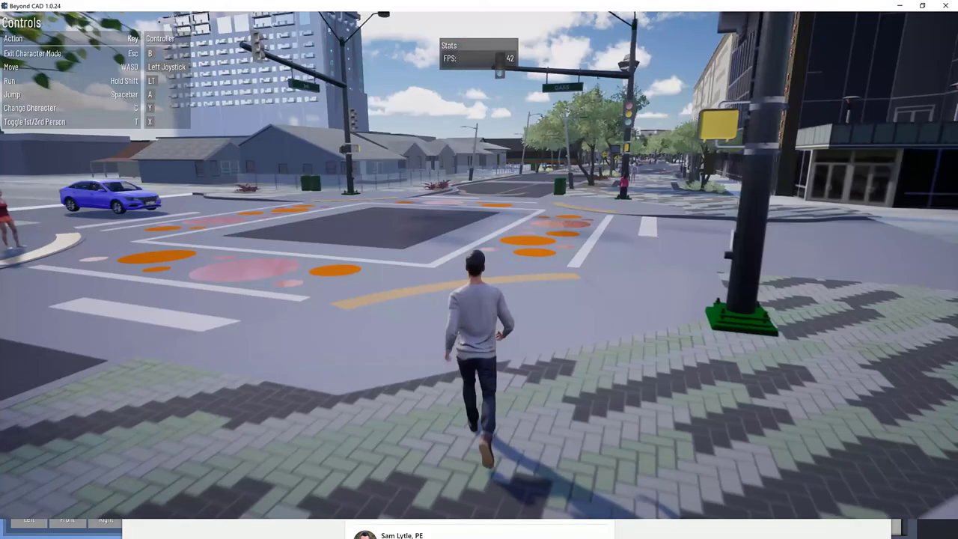
key(w)
key(w)
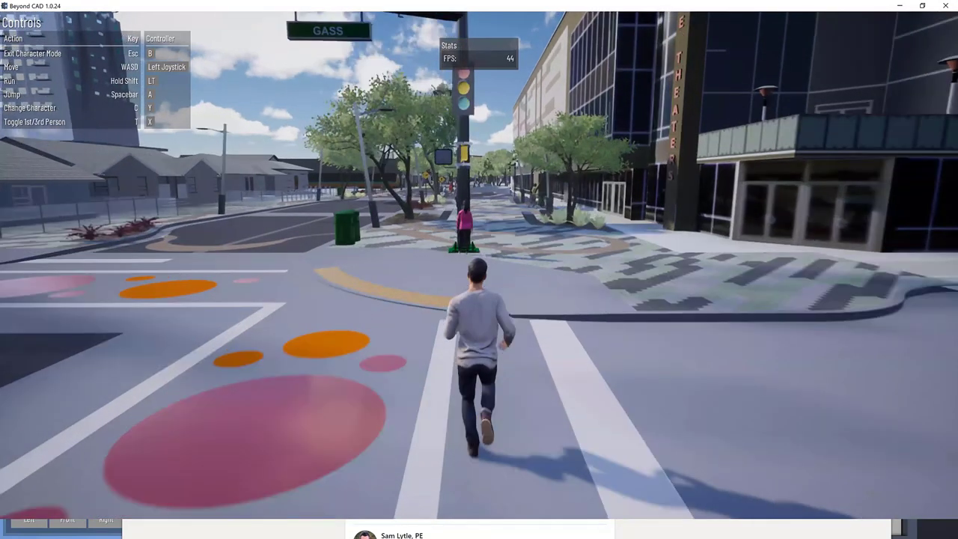
key(w)
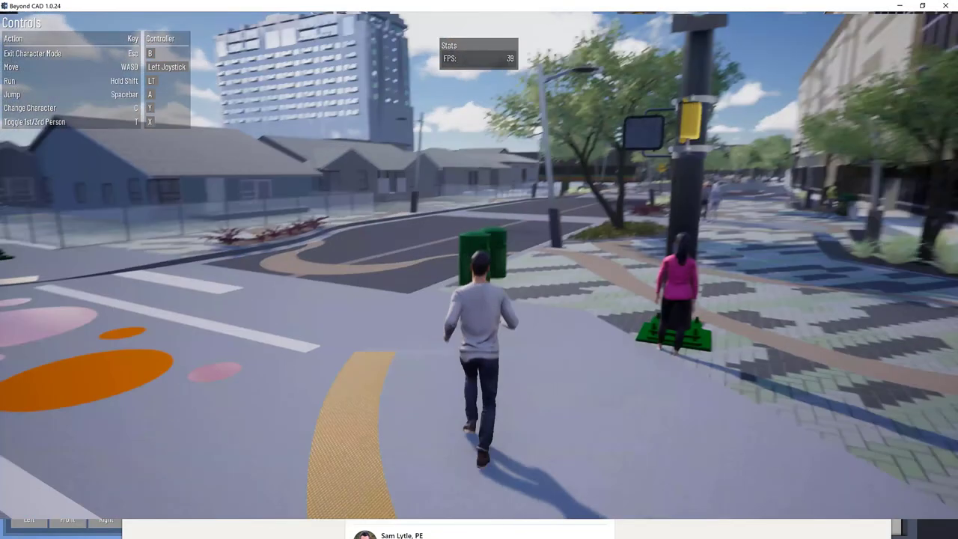
key(w)
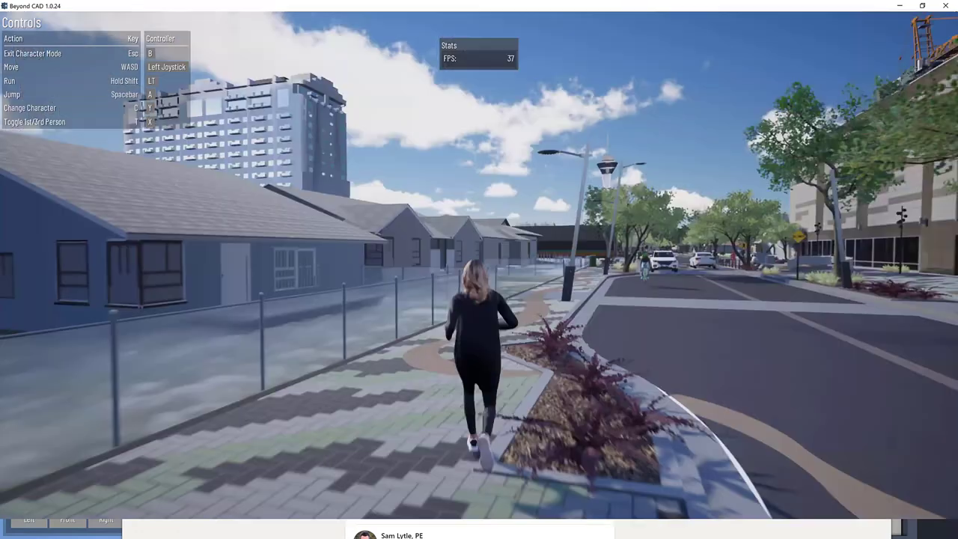
key(w)
key(w)
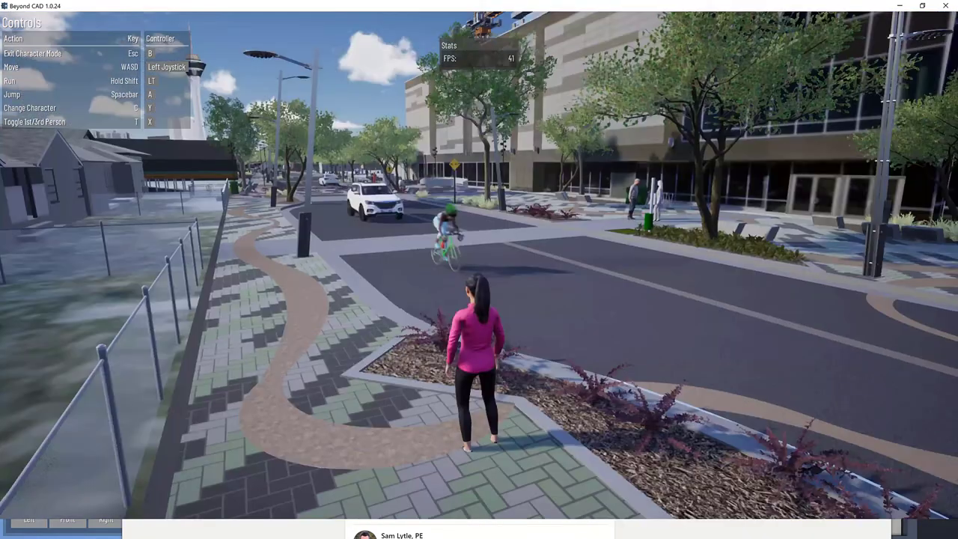
key(w)
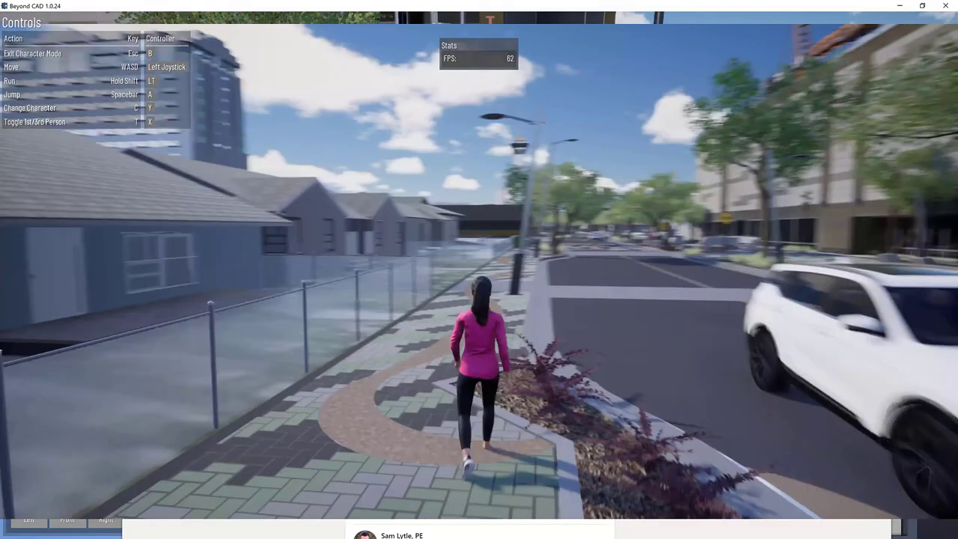
Switch to the man in the brown jacket and run him along the sidewalk to the green bin.
key(w)
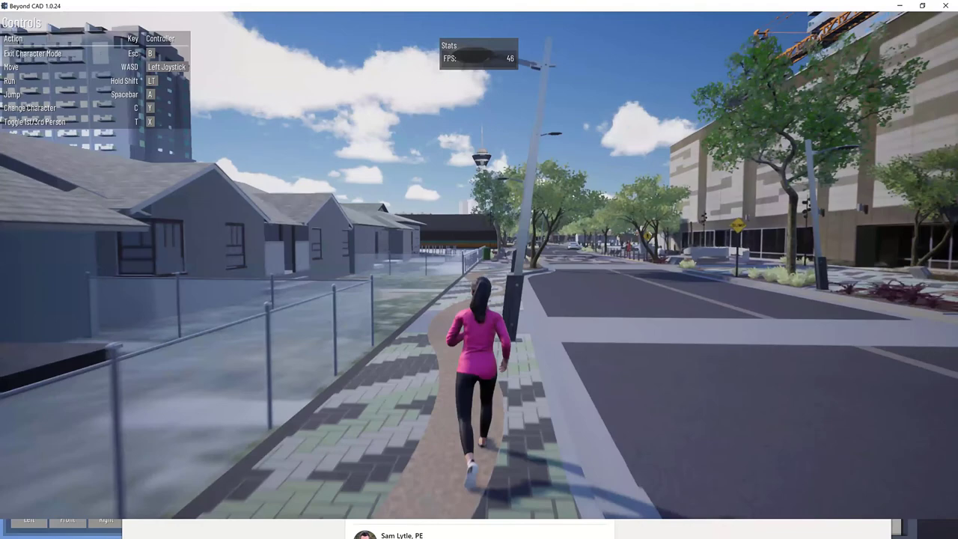
key(c)
key(w)
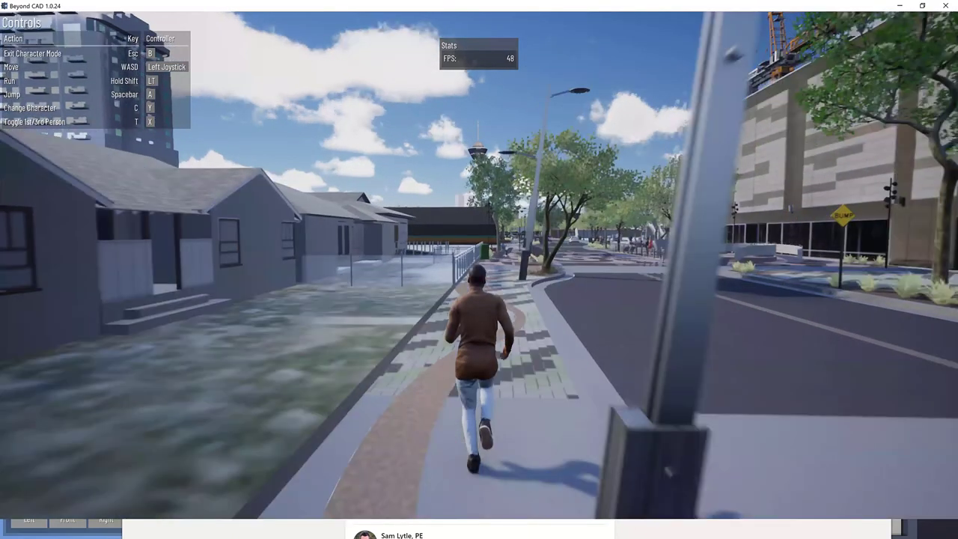
key(w)
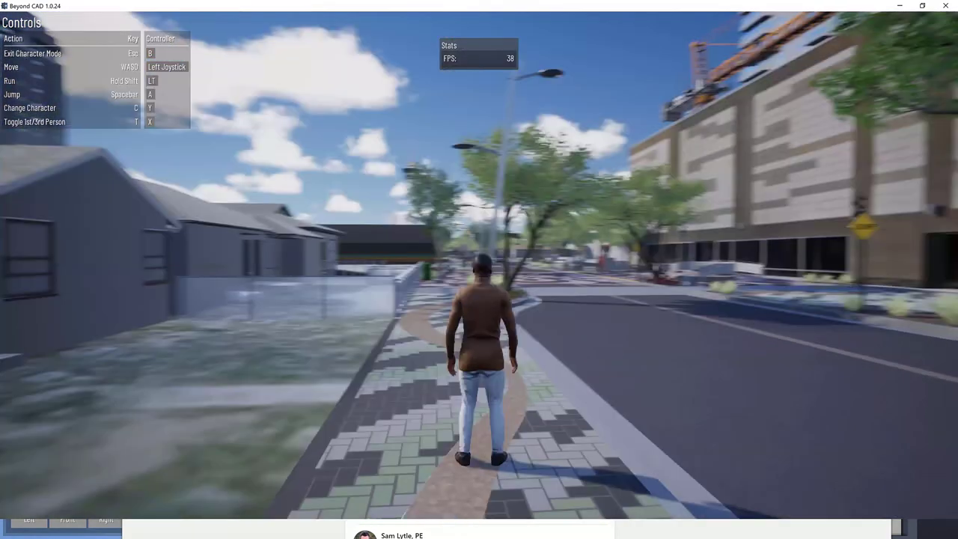
key(w)
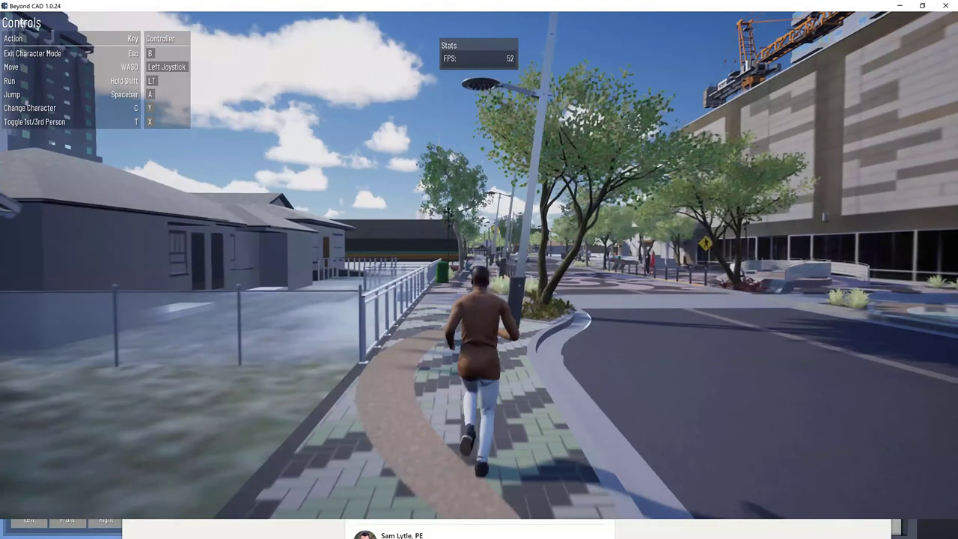
key(w)
key(w)
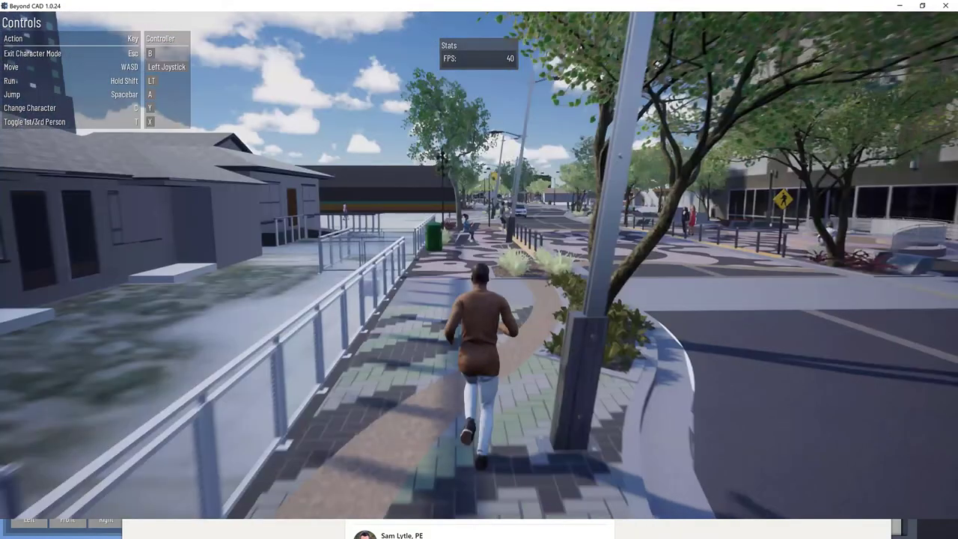
key(w)
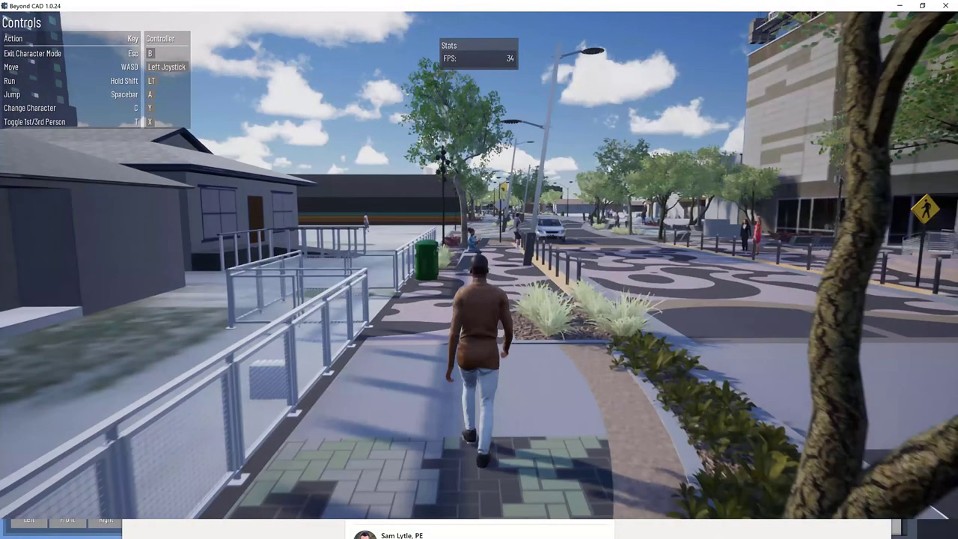
key(w)
key(w)
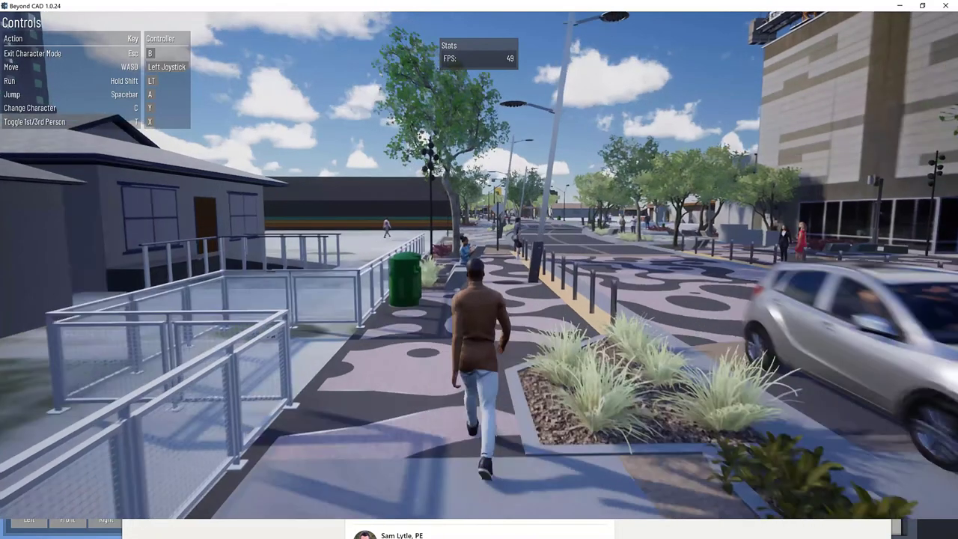
key(w)
key(w)
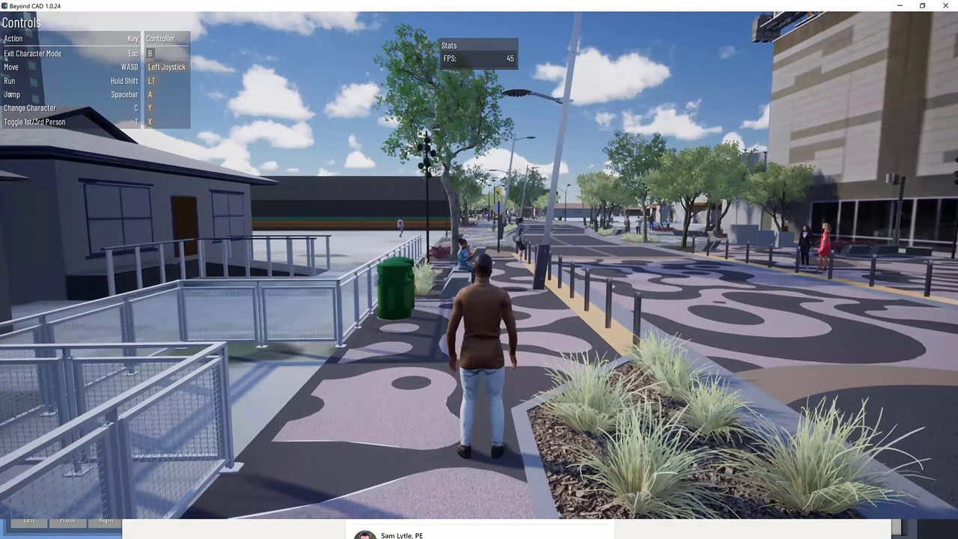
key(w)
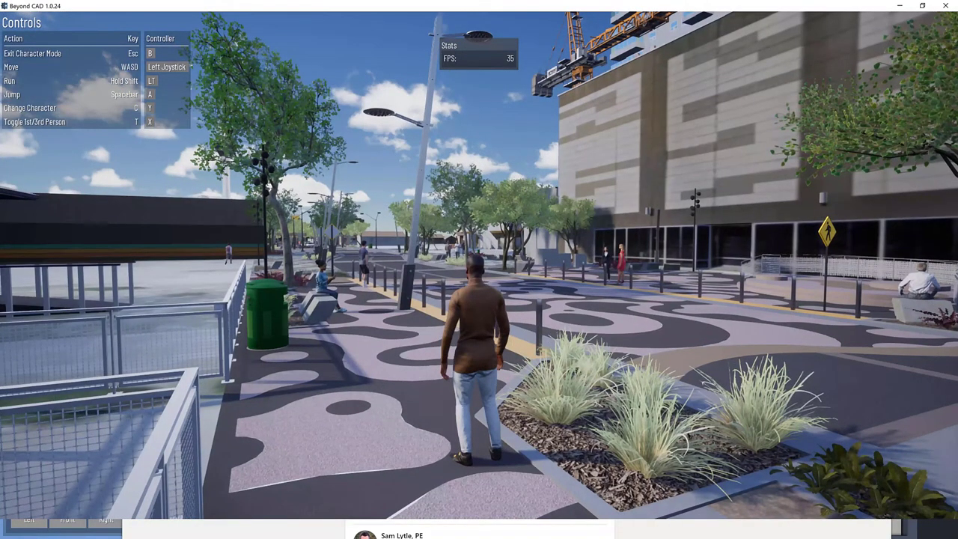
Walk past the seated woman in first-person view, then leave character mode.
key(t)
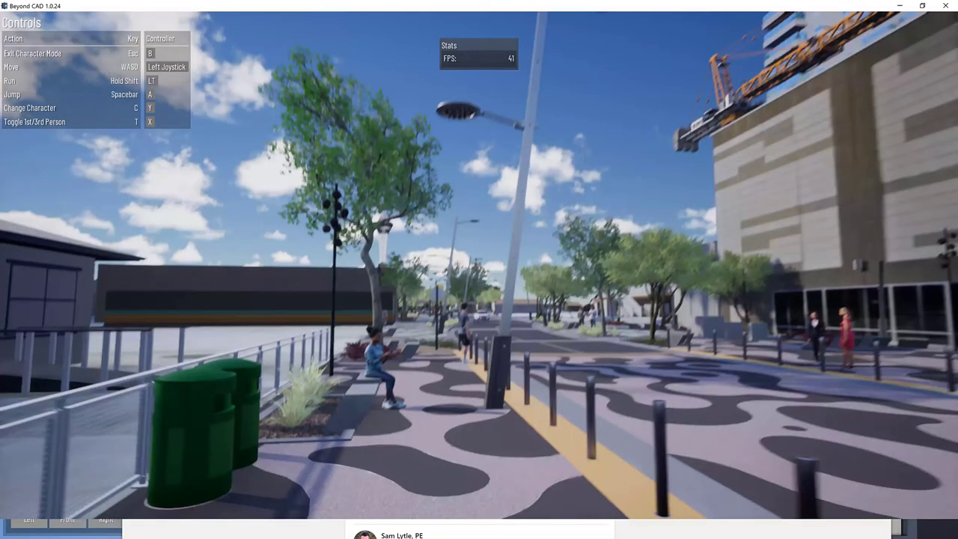
key(w)
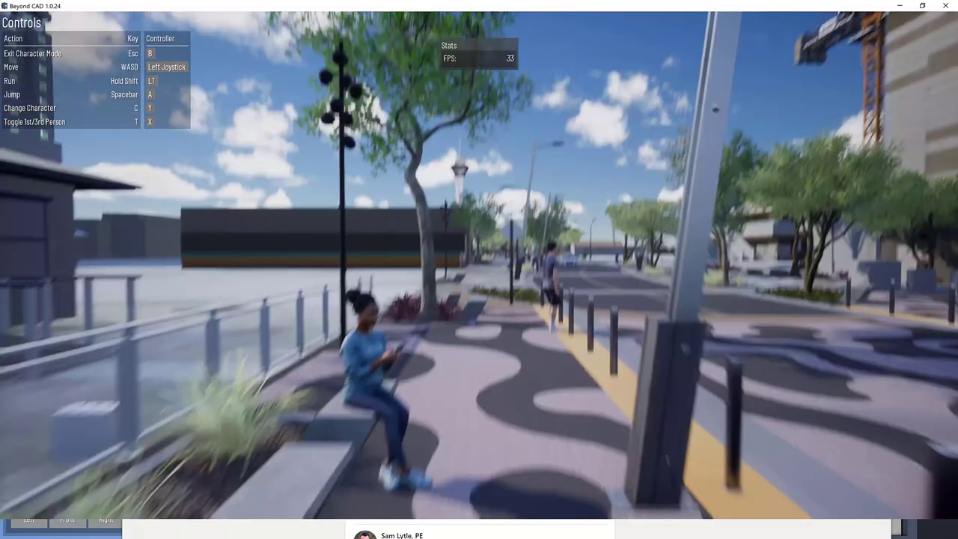
key(w)
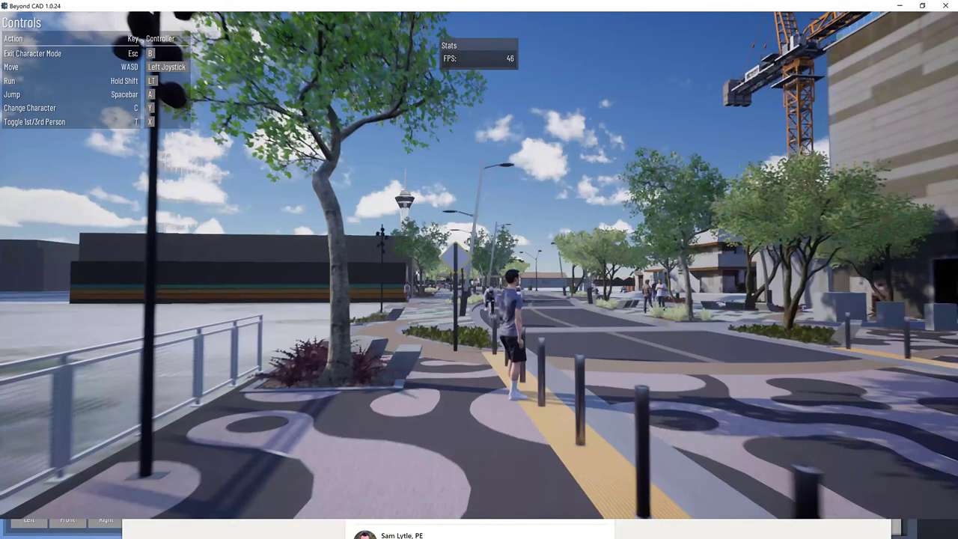
key(Escape)
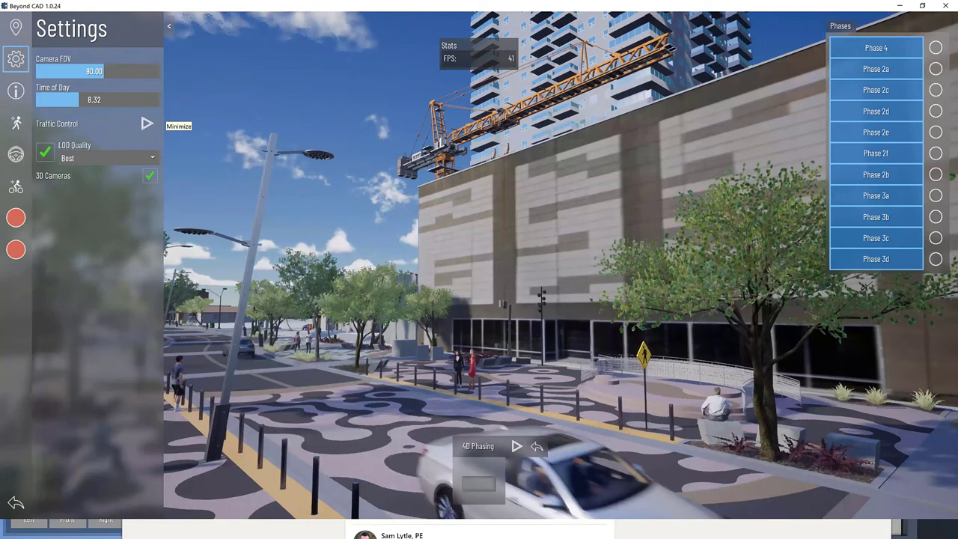
Look around and move the camera forward down the street, then bring up the Windows Start menu.
drag(193, 218, 475, 423)
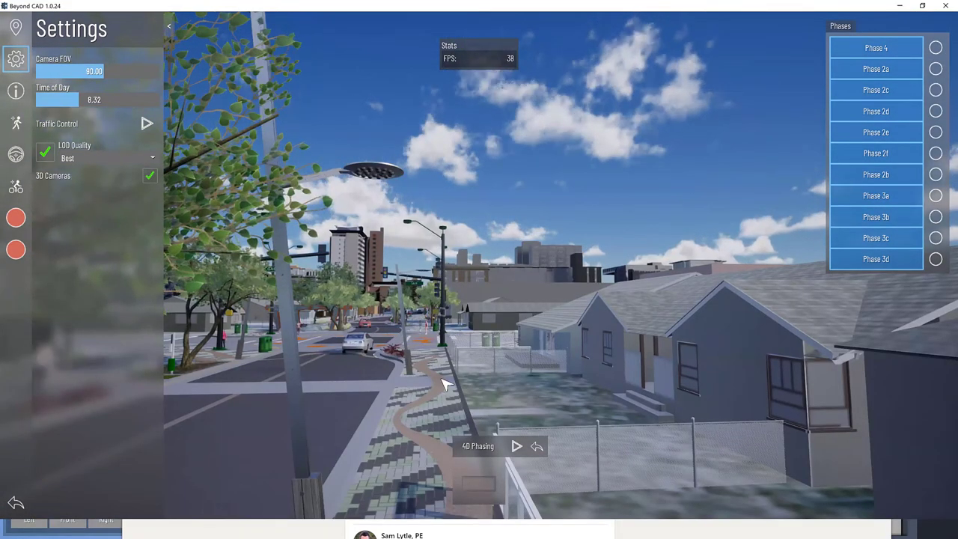
drag(445, 384, 412, 381)
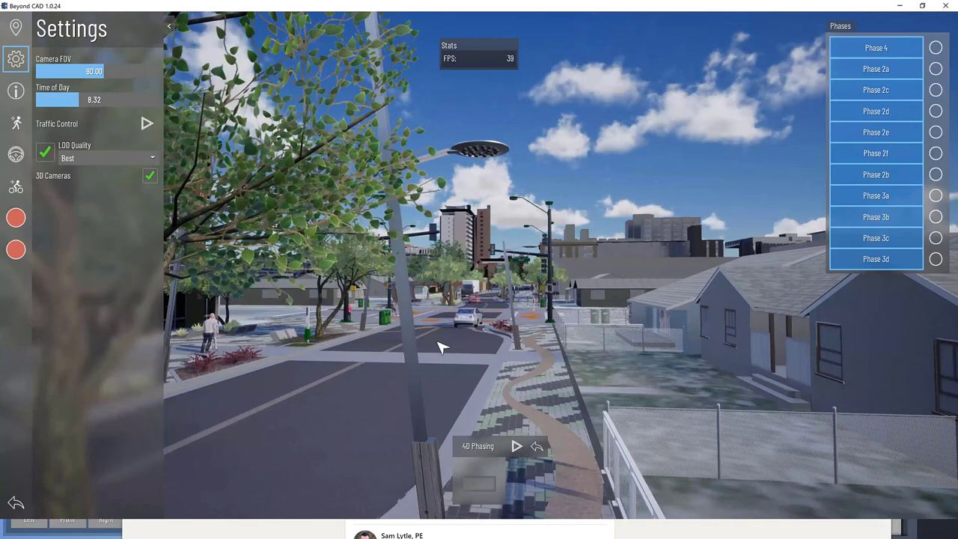
key(w)
key(w)
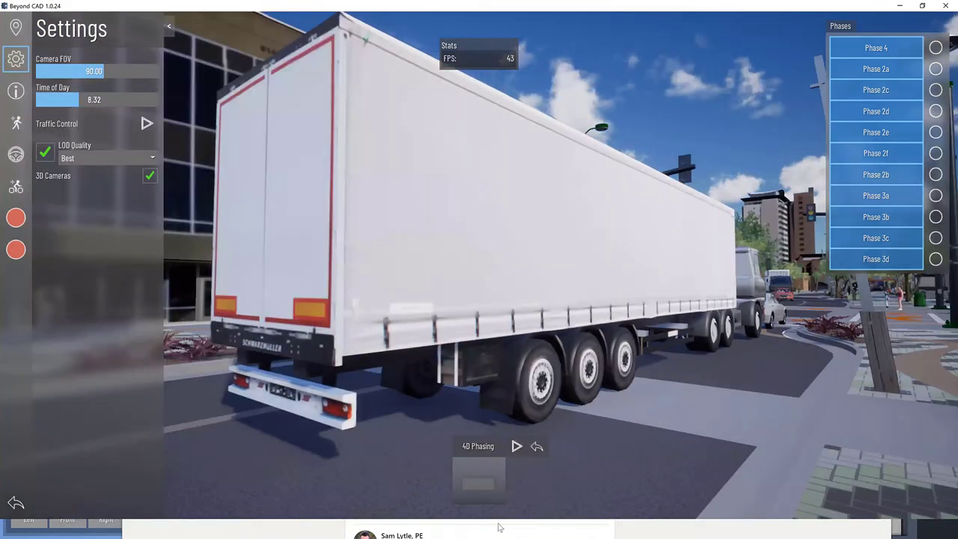
key(super)
mouse_move(598, 529)
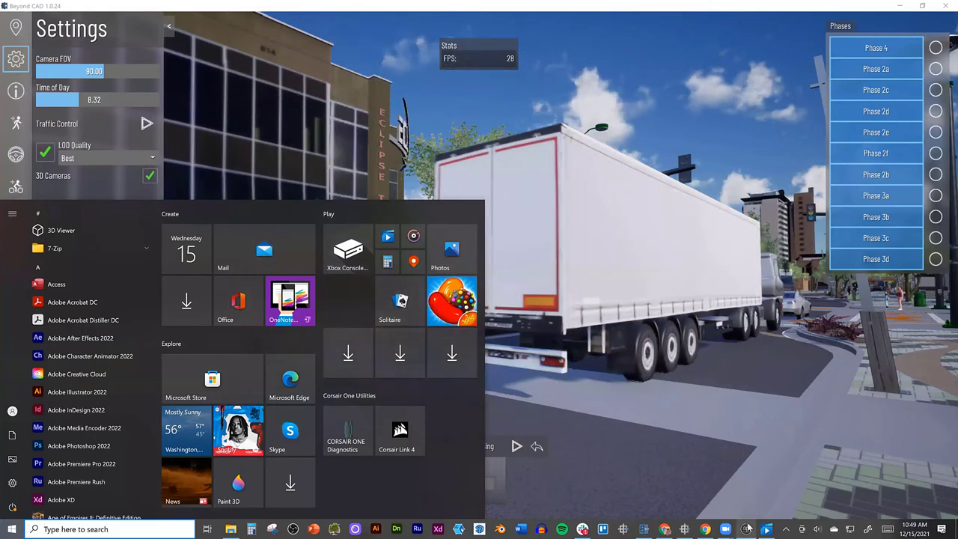
Bring the TypicalSection3D window forward and delete the existing road section.
mouse_move(746, 528)
click(745, 502)
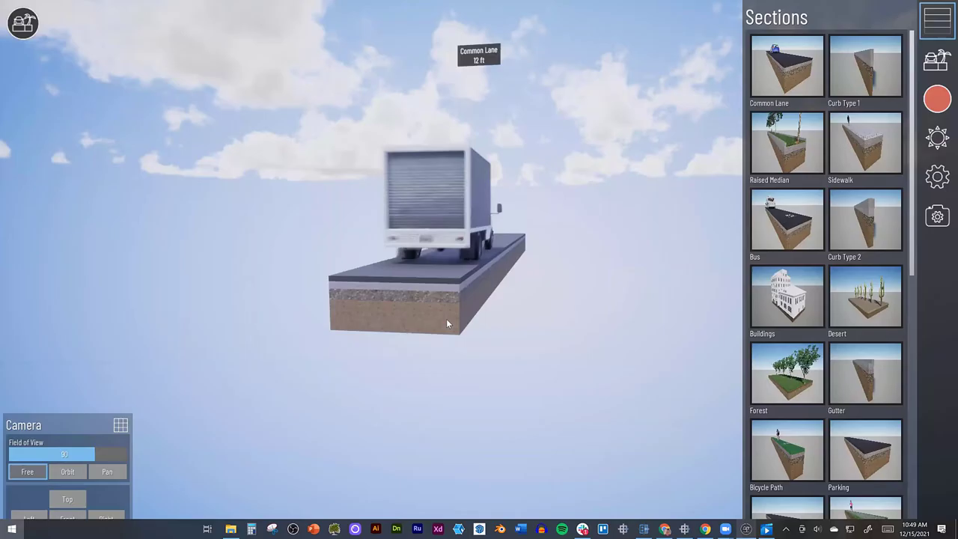
click(446, 324)
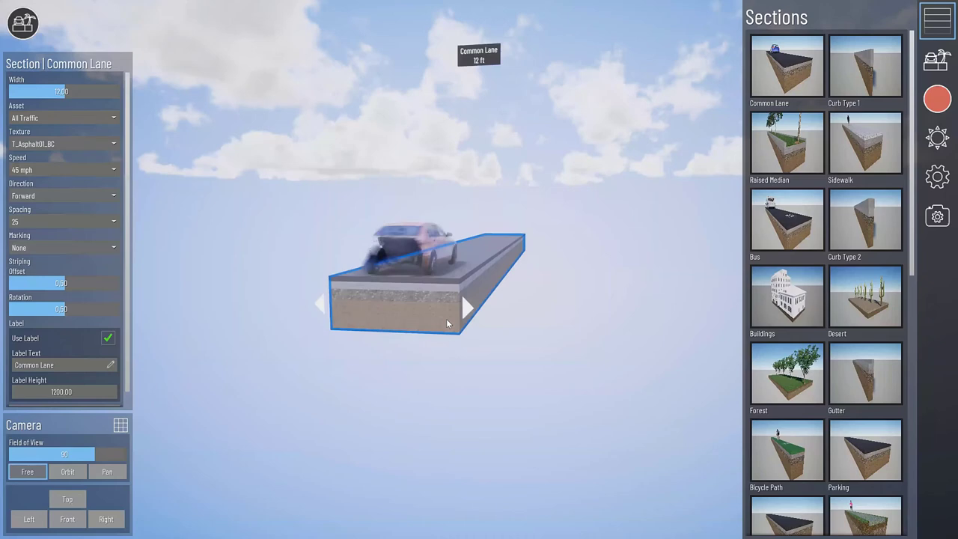
key(Delete)
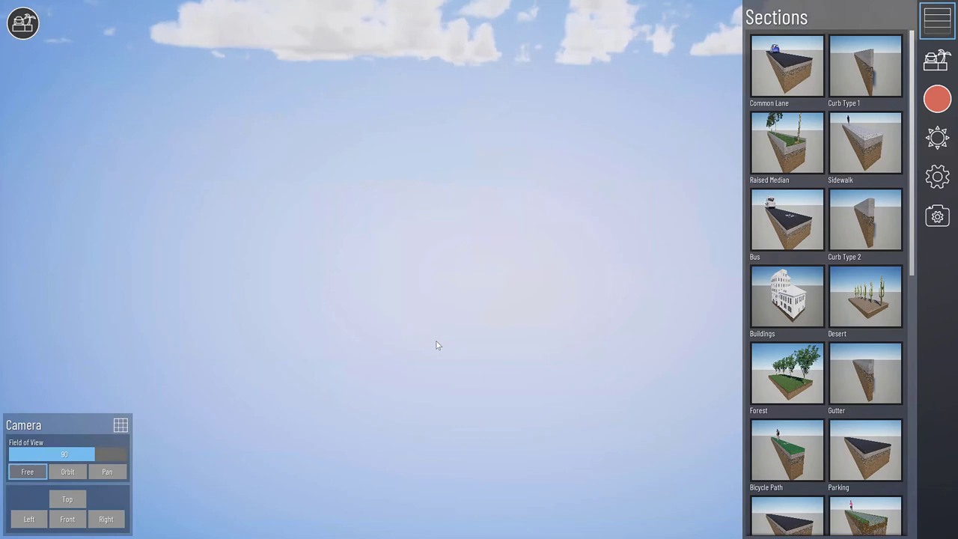
Place two 12 ft Common Lane sections side by side in the scene.
click(783, 64)
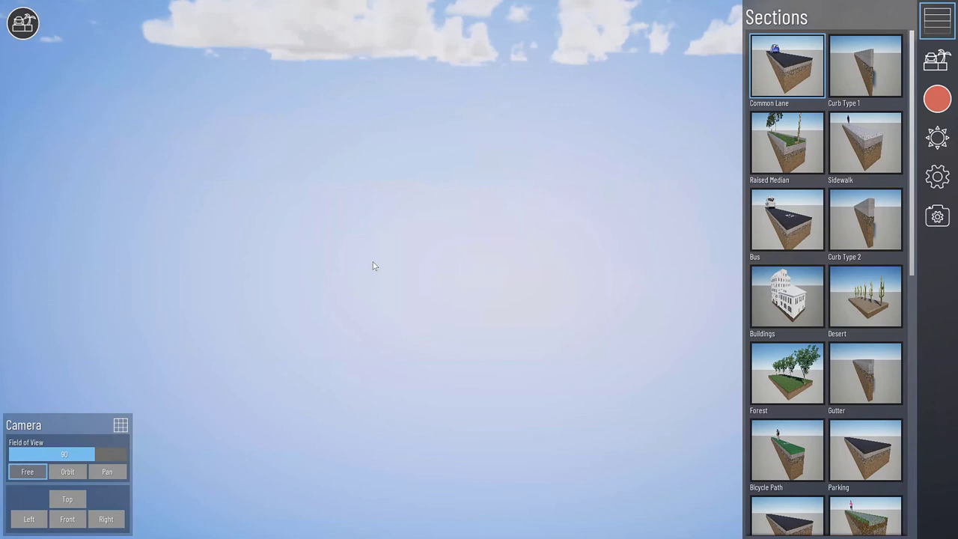
click(415, 246)
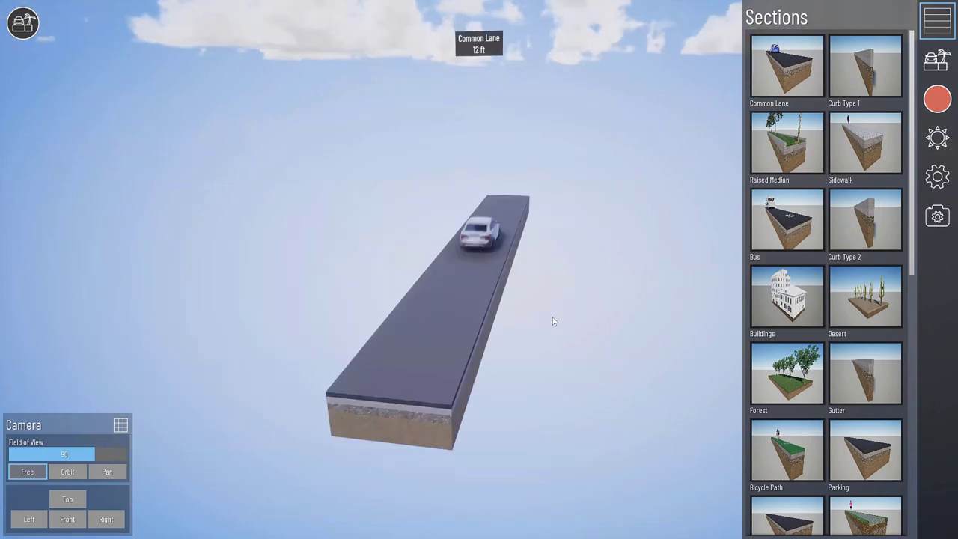
click(516, 289)
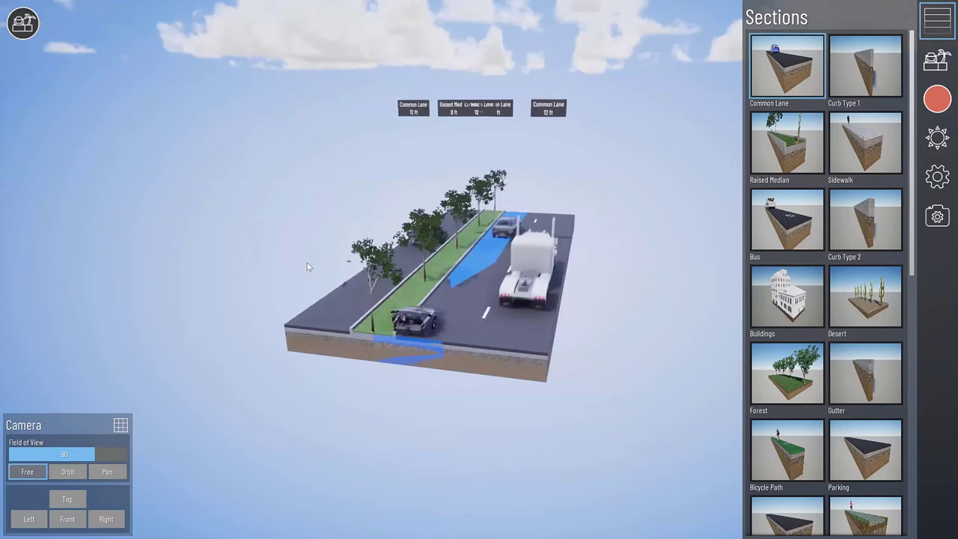
drag(274, 304, 43, 137)
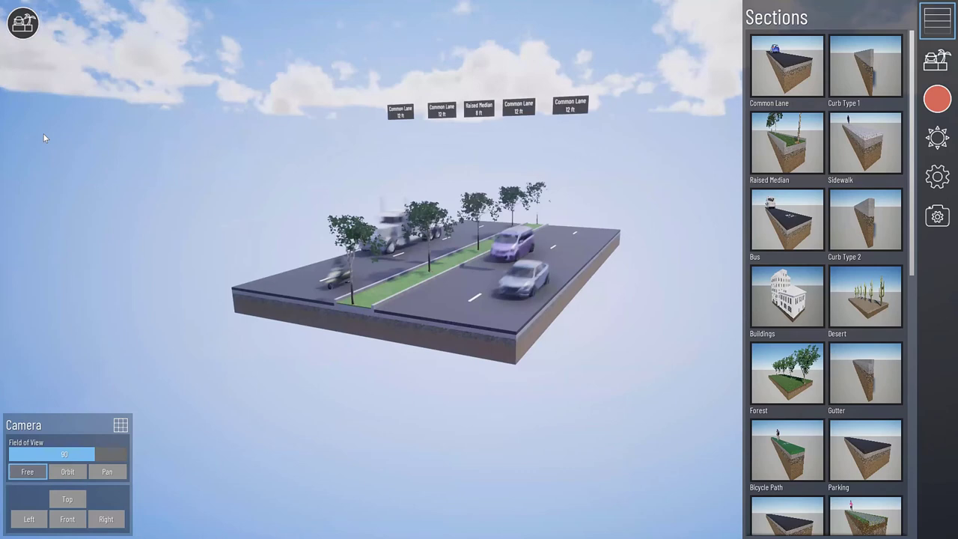
click(497, 283)
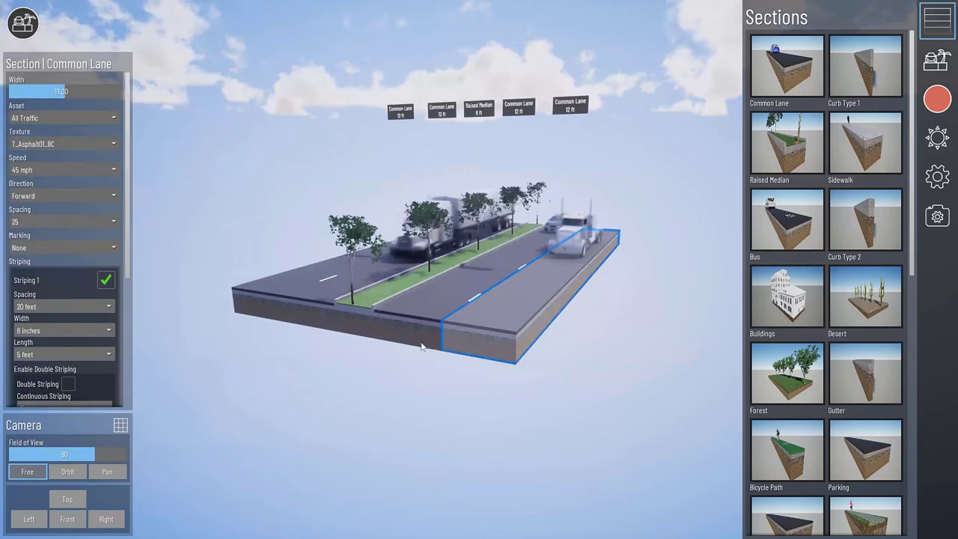
Make the 13.96 ft leftmost lane's traffic run Backward at 20 mph.
drag(422, 347, 300, 290)
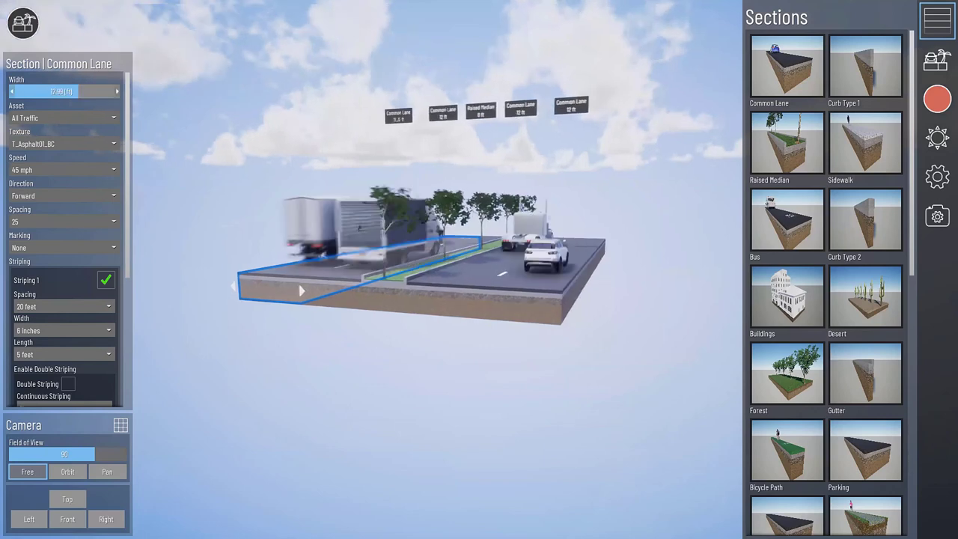
click(75, 195)
click(495, 327)
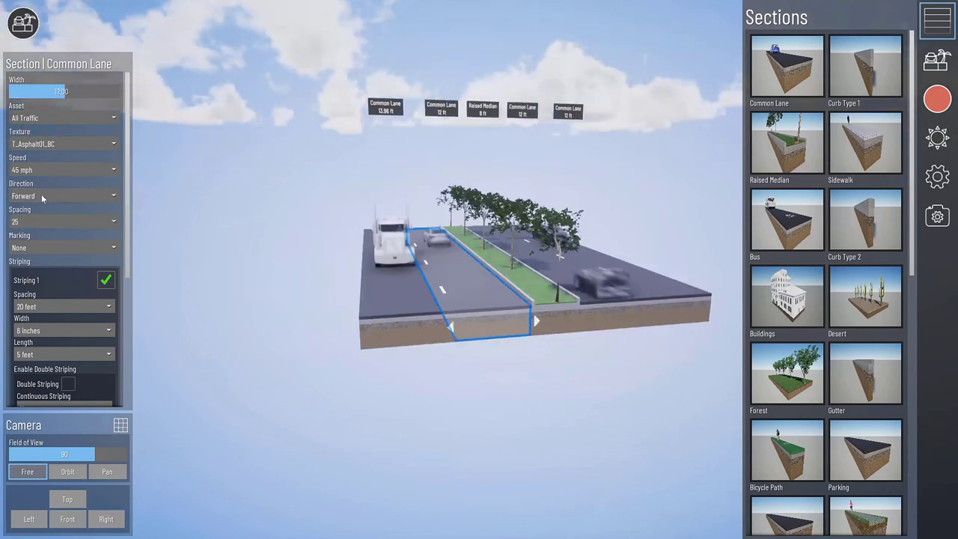
click(41, 194)
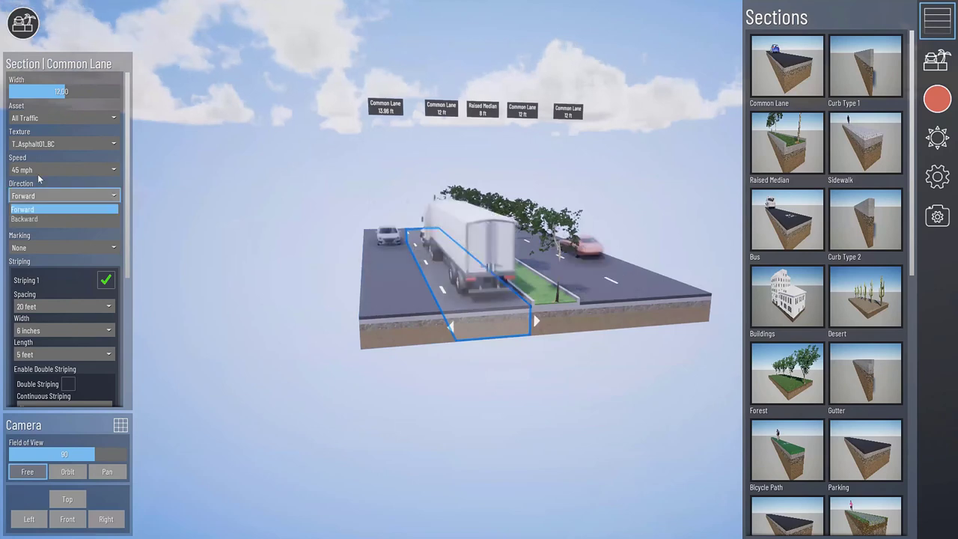
click(403, 350)
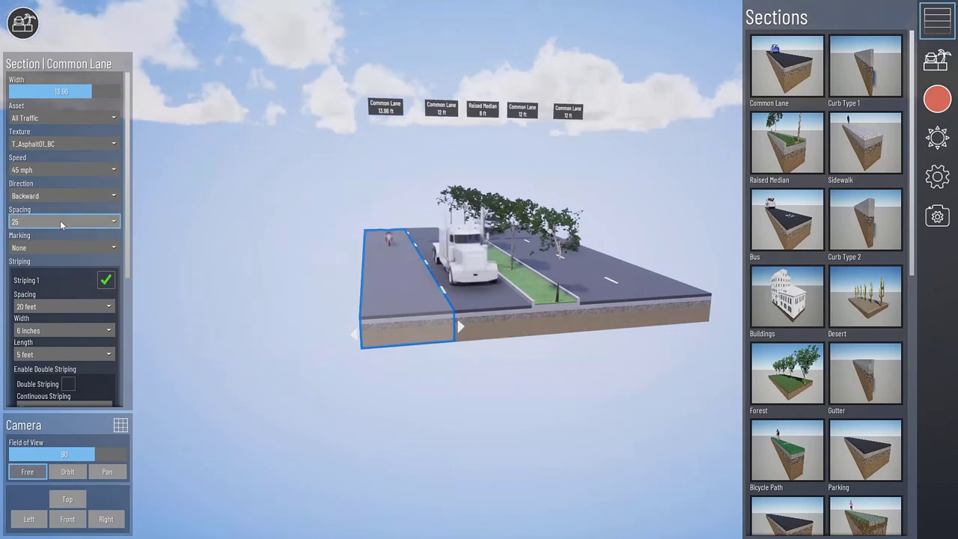
click(63, 170)
click(45, 211)
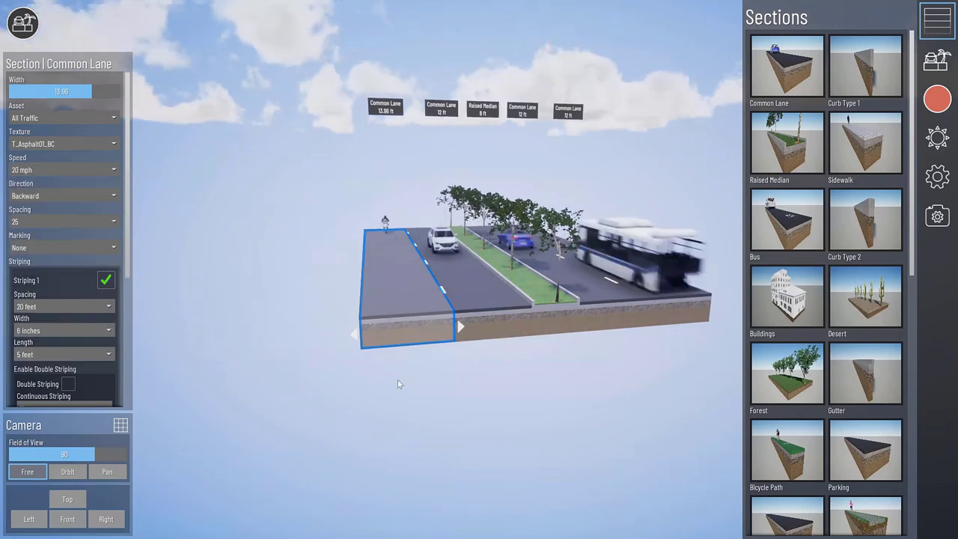
drag(398, 380, 472, 336)
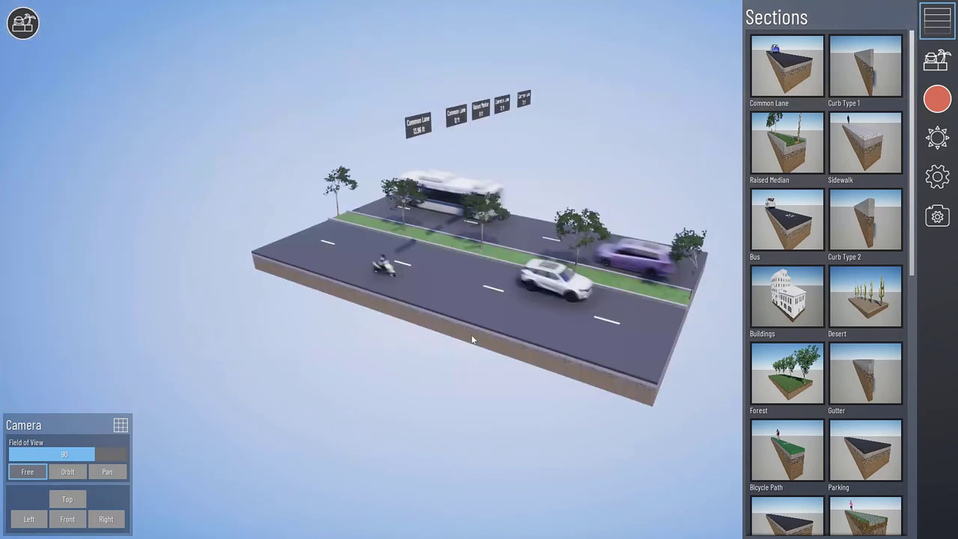
click(470, 339)
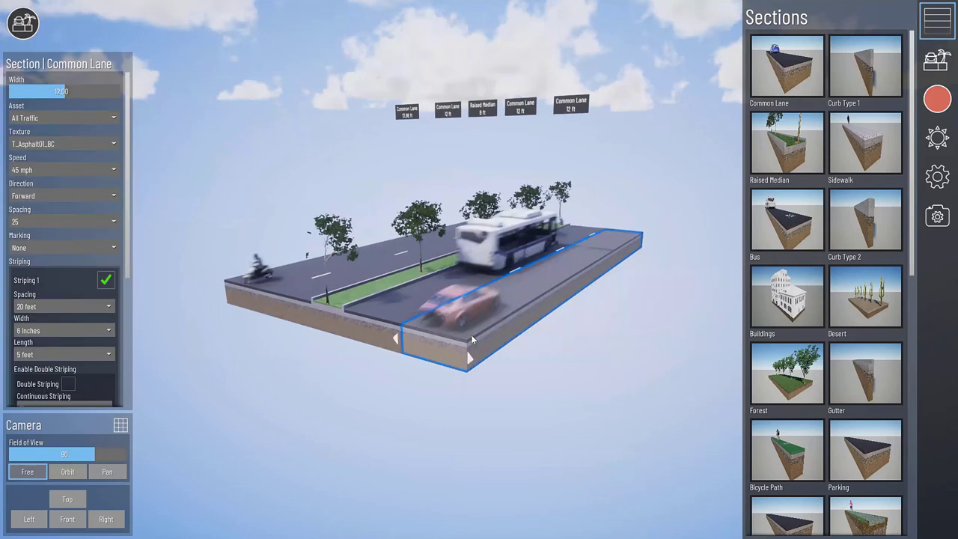
click(67, 222)
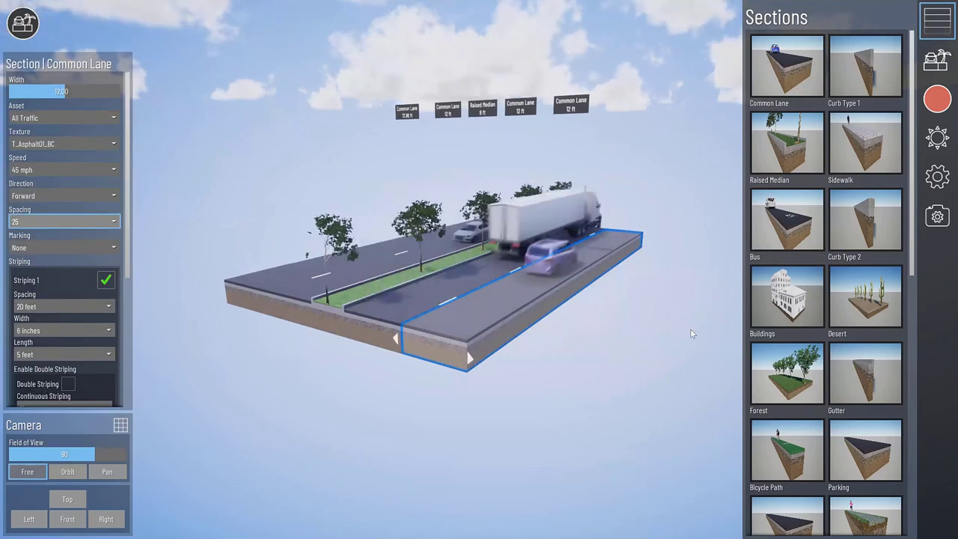
Add a Flat Median and Bicycle Path, and switch the raised median's trees to Tree 5 palms.
scroll(743, 453, down, 2)
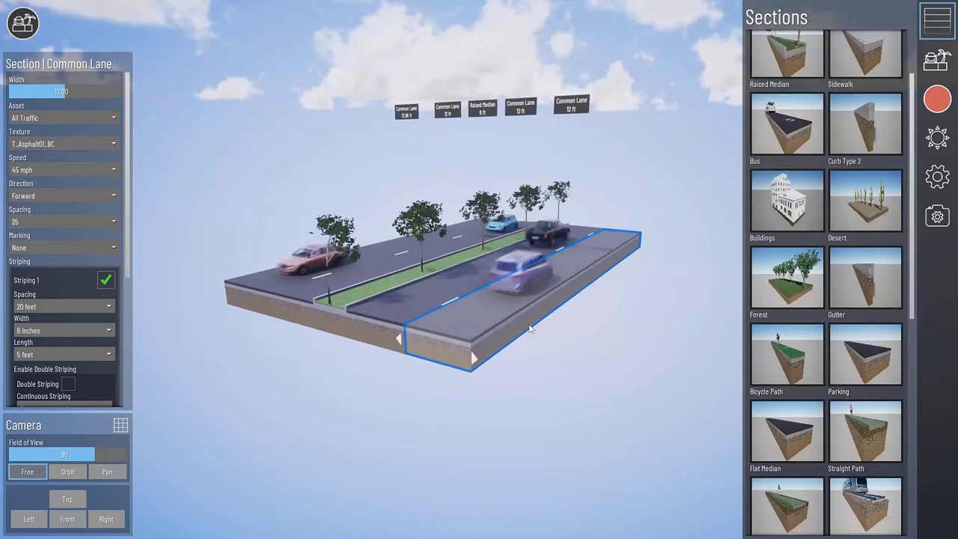
drag(530, 329, 526, 331)
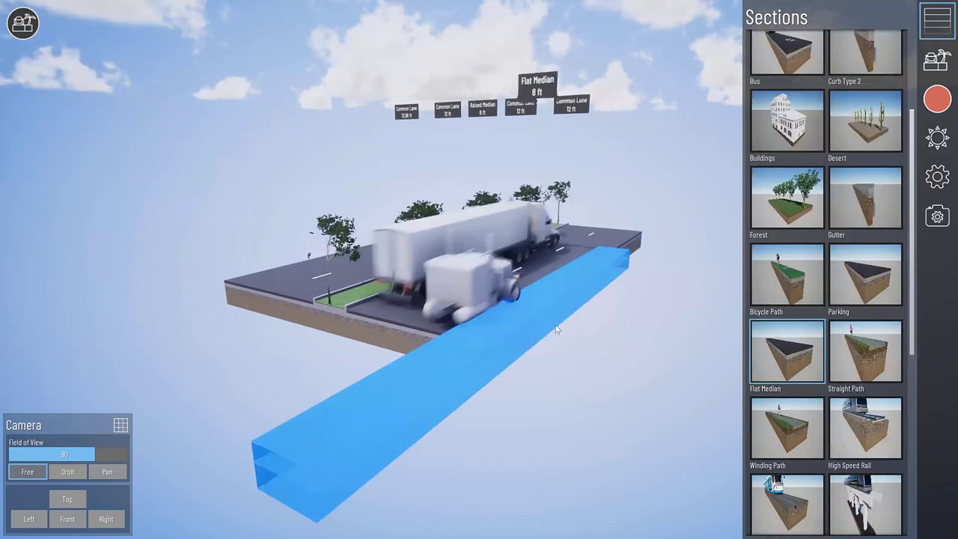
click(556, 329)
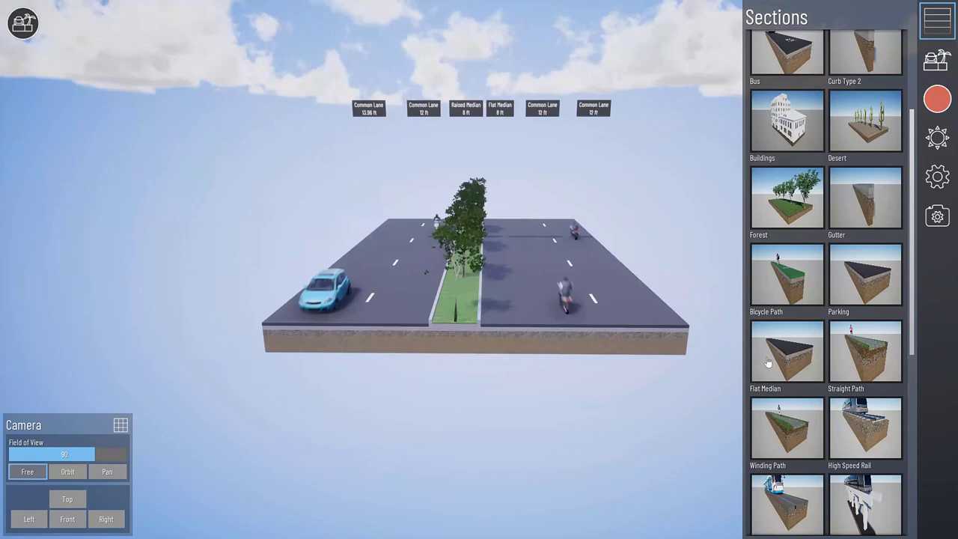
drag(777, 279, 638, 297)
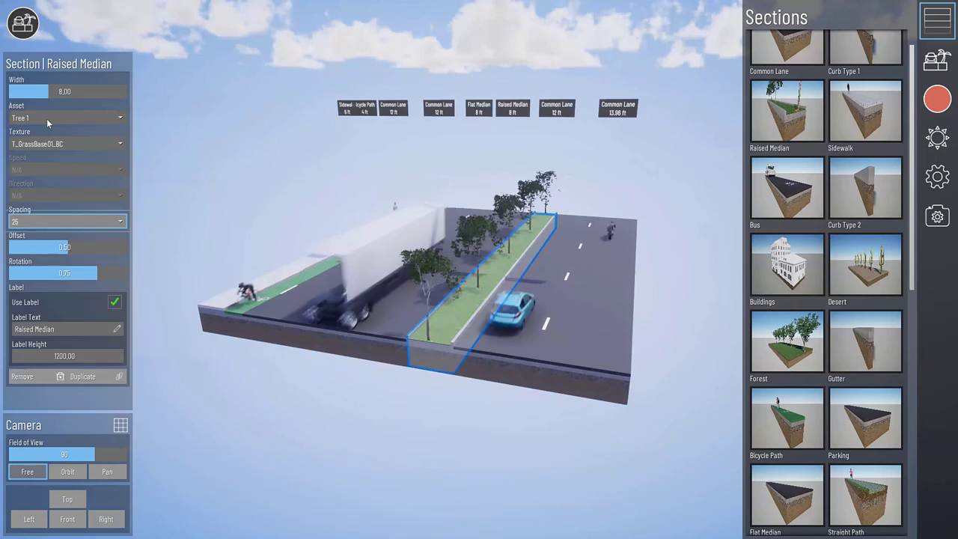
click(47, 118)
click(43, 169)
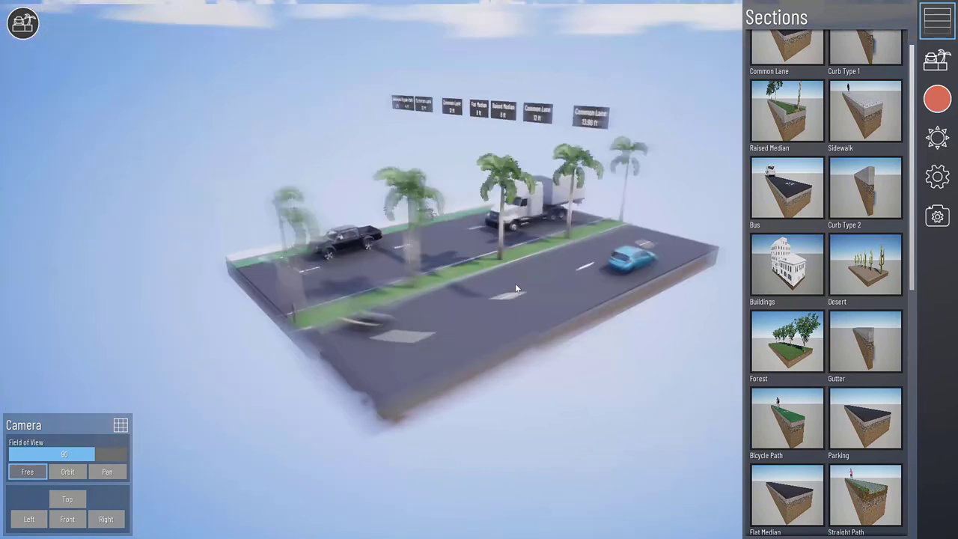
Pick the Sidewalk section type and inspect the building section's properties across the whole road.
click(852, 126)
drag(358, 310, 105, 352)
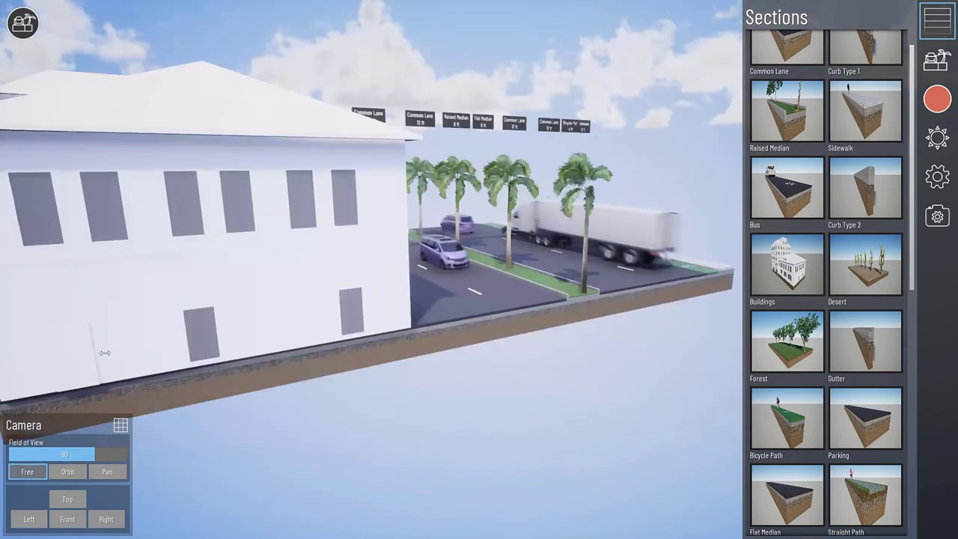
click(32, 381)
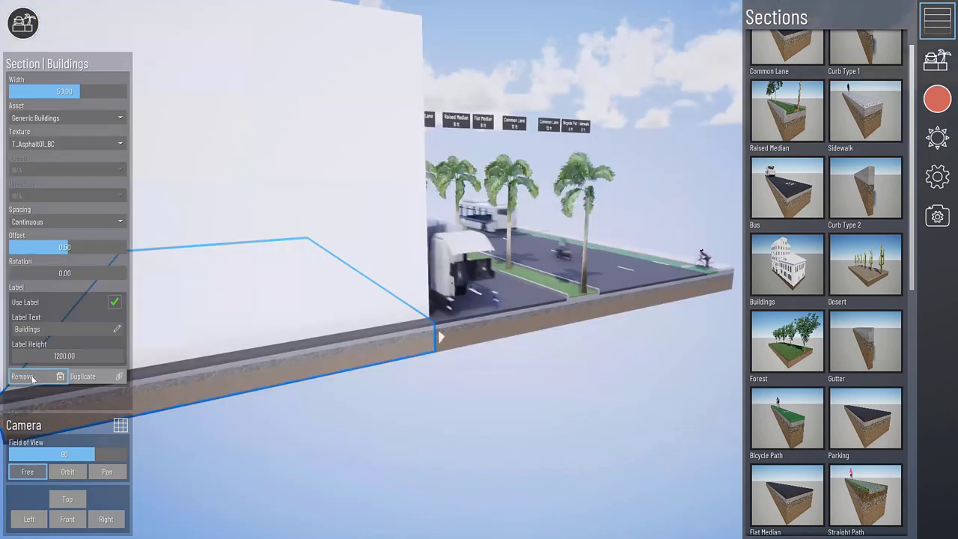
scroll(332, 316, down, 3)
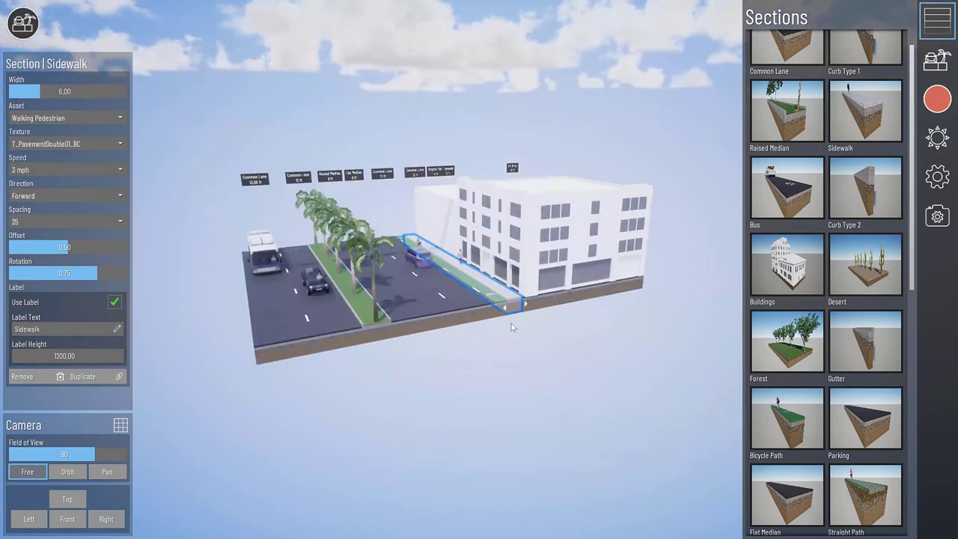
click(545, 331)
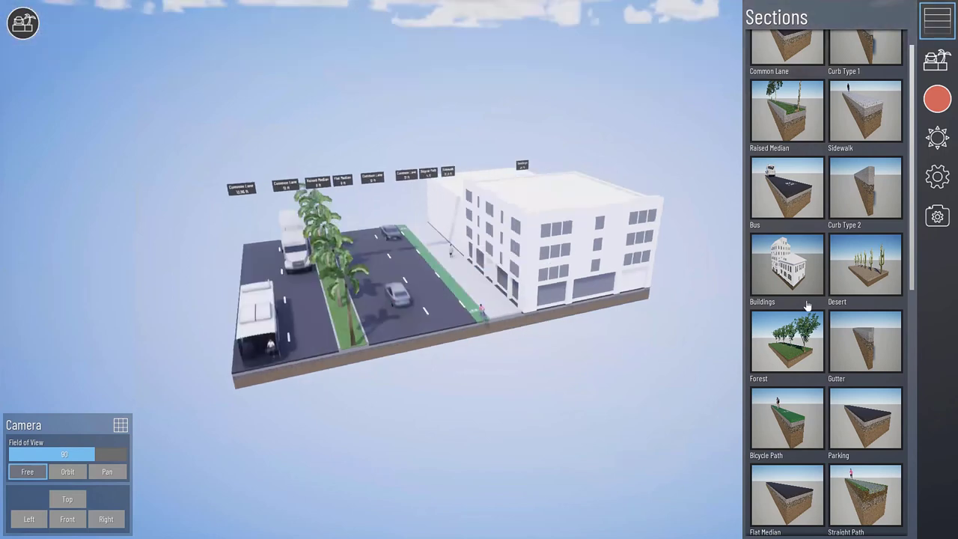
scroll(806, 342, down, 1)
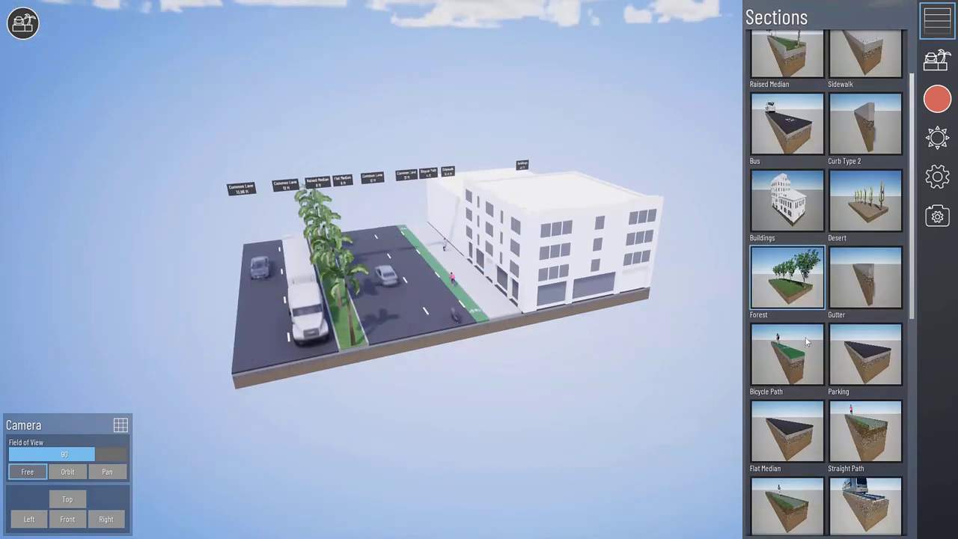
Add a 4 ft bicycle path on the road's left edge with cyclists riding Backward.
drag(806, 342, 245, 337)
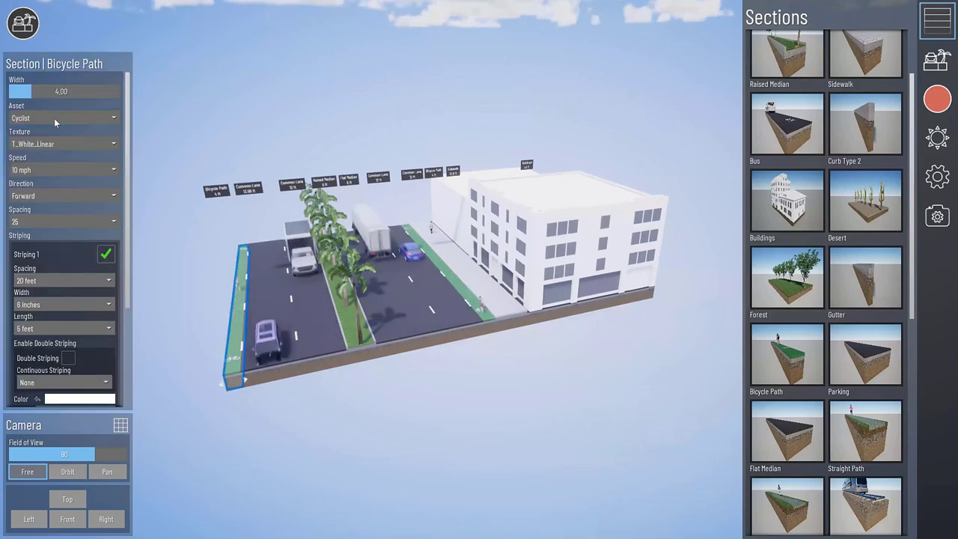
click(68, 195)
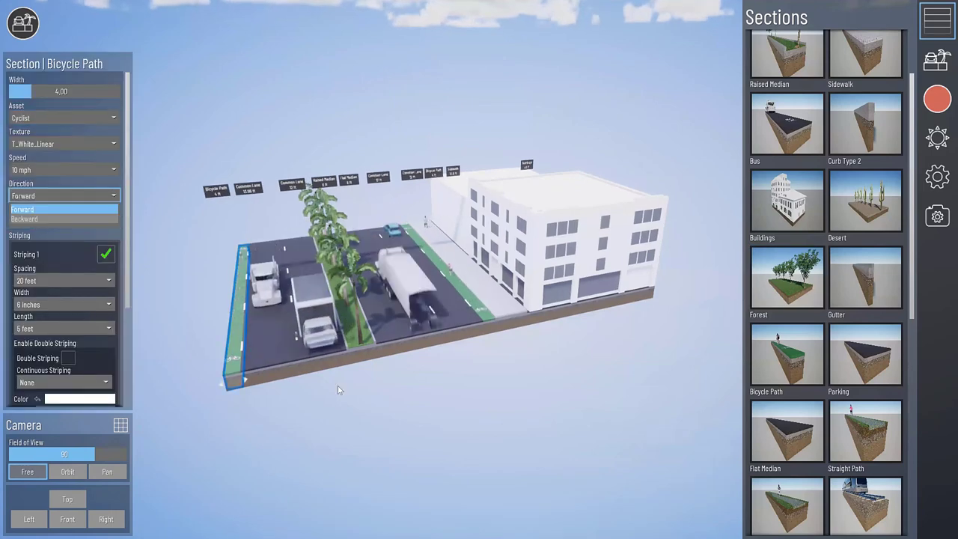
key(Down)
key(Return)
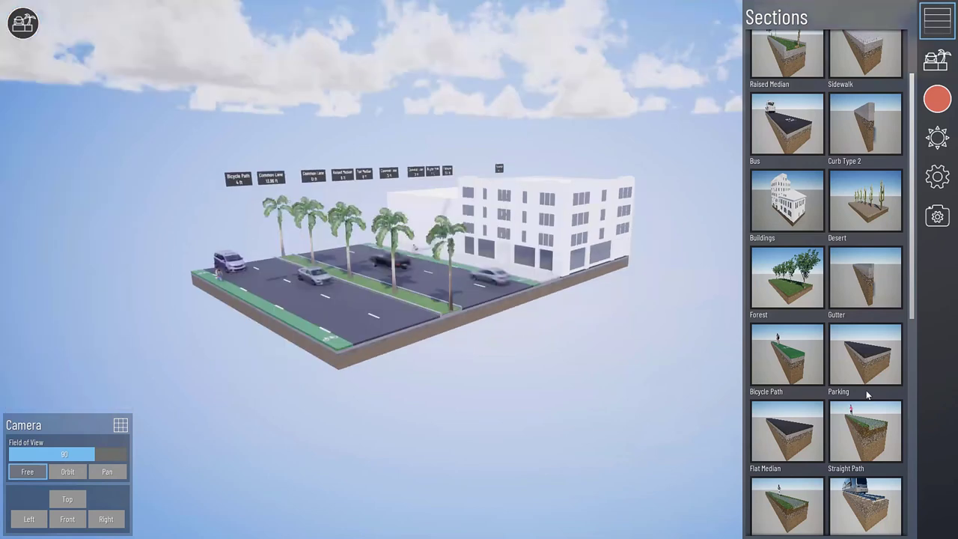
scroll(867, 394, down, 1)
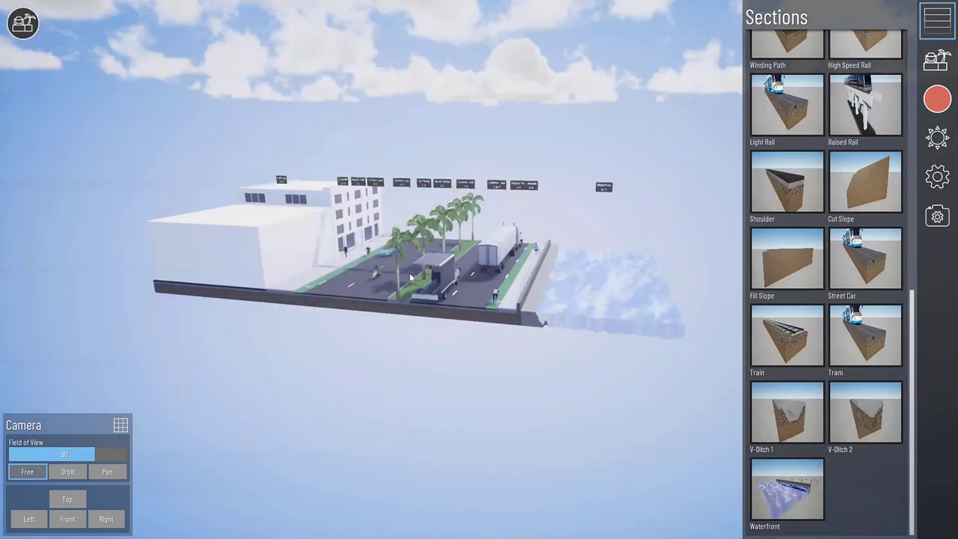
Set the camera field of view to 60 and switch to orthographic projection.
drag(410, 277, 282, 300)
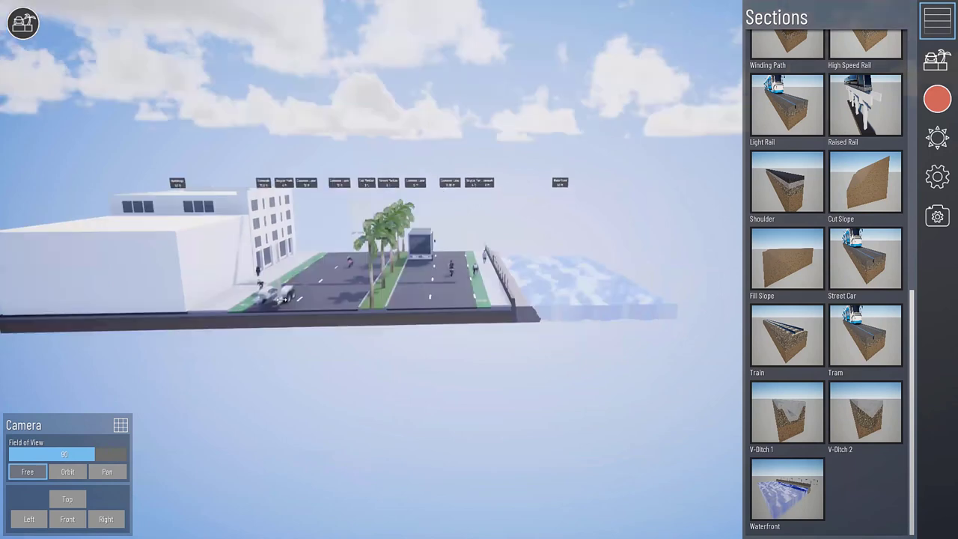
click(86, 455)
text(60)
key(Return)
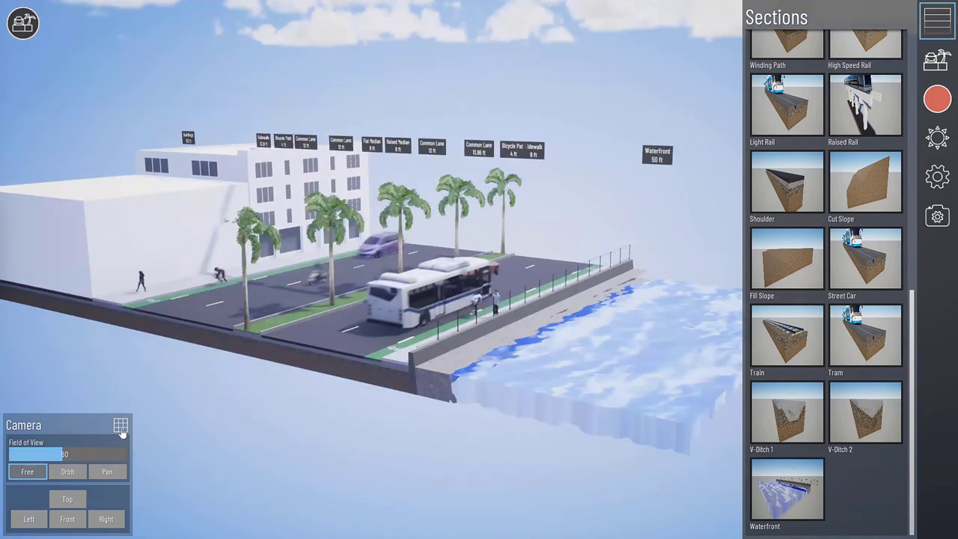
click(119, 425)
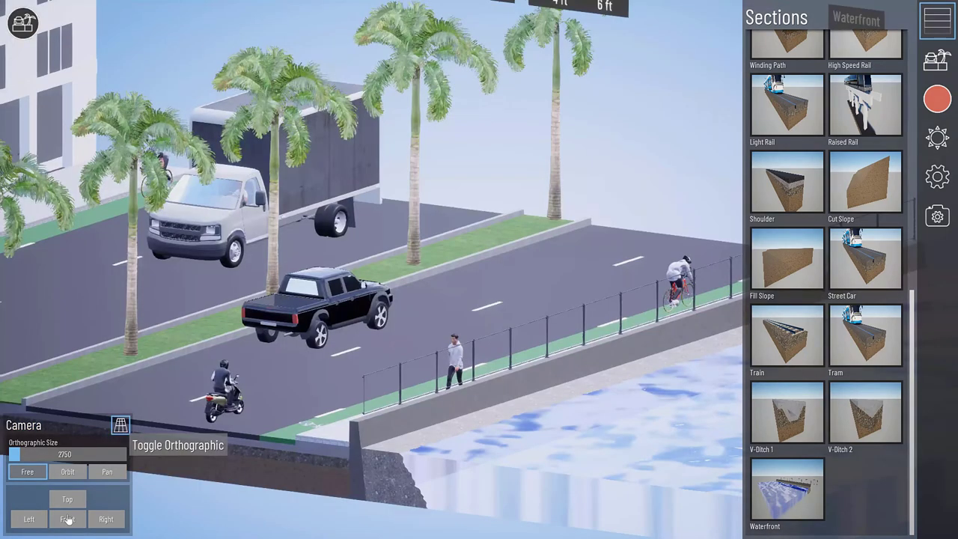
Switch the camera to the Front view of the street section.
click(67, 519)
scroll(357, 368, down, 5)
scroll(300, 225, up, 2)
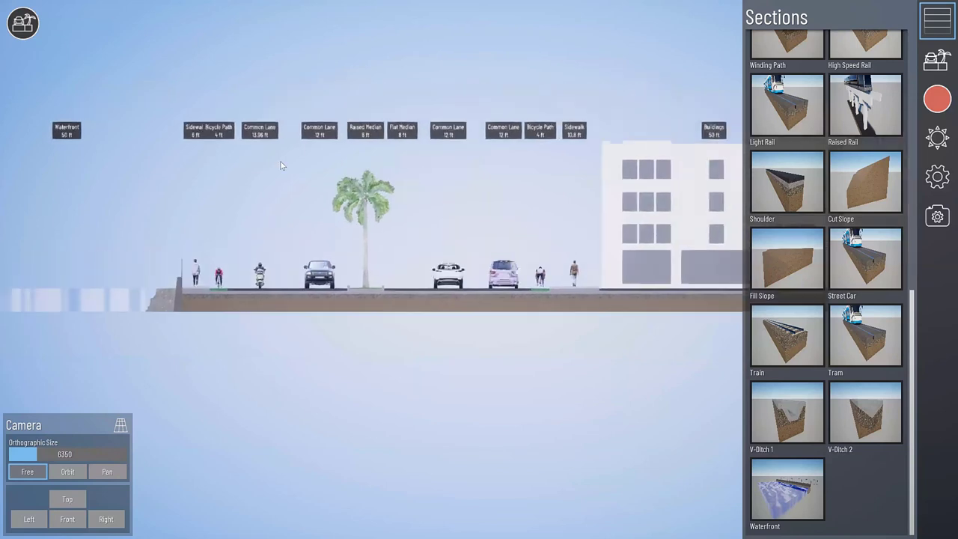
scroll(352, 180, down, 5)
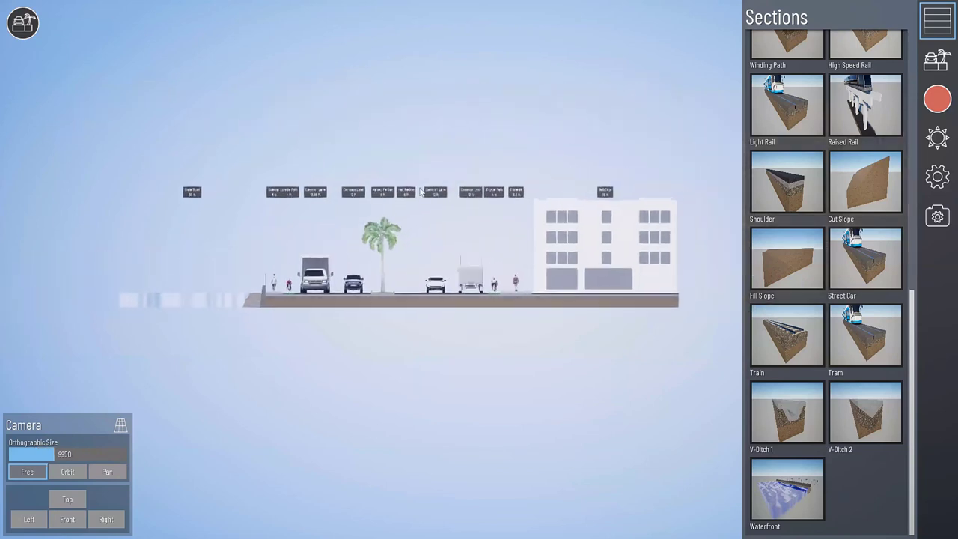
scroll(243, 187, up, 5)
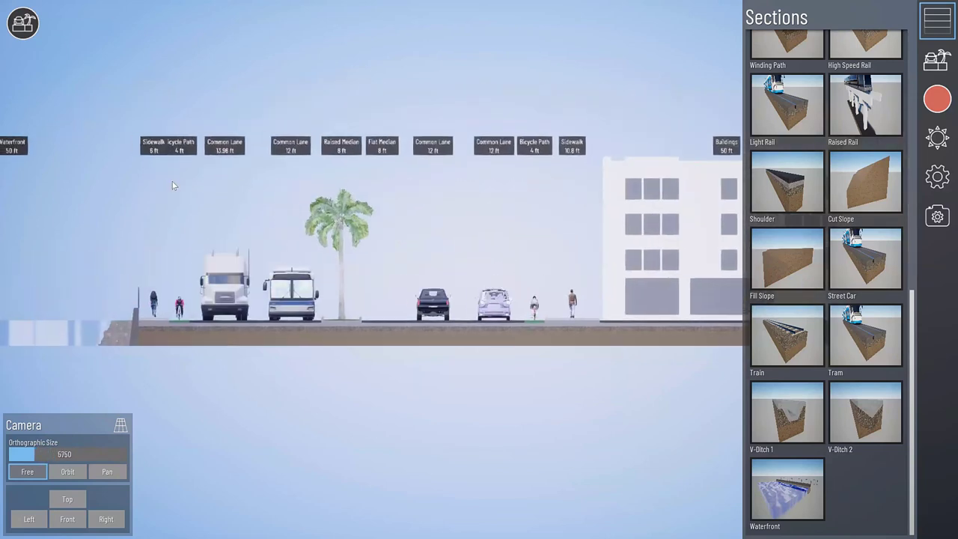
Set the Sidewalk section's label height to 105.
click(158, 334)
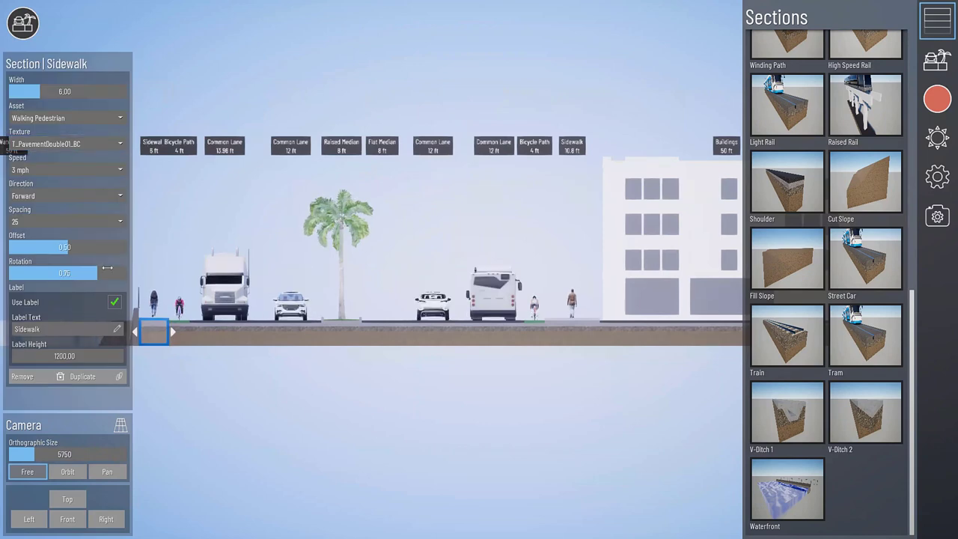
click(74, 356)
text(1)
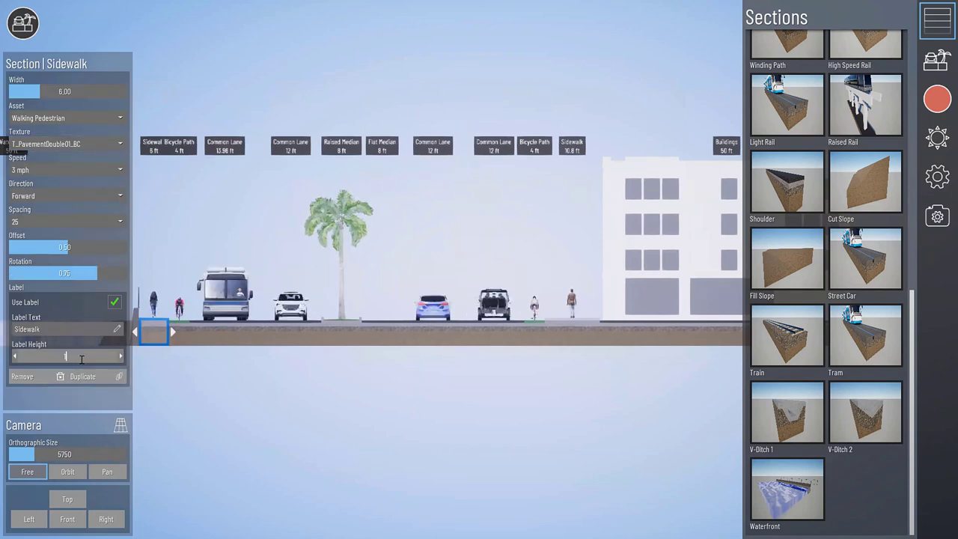
text(05)
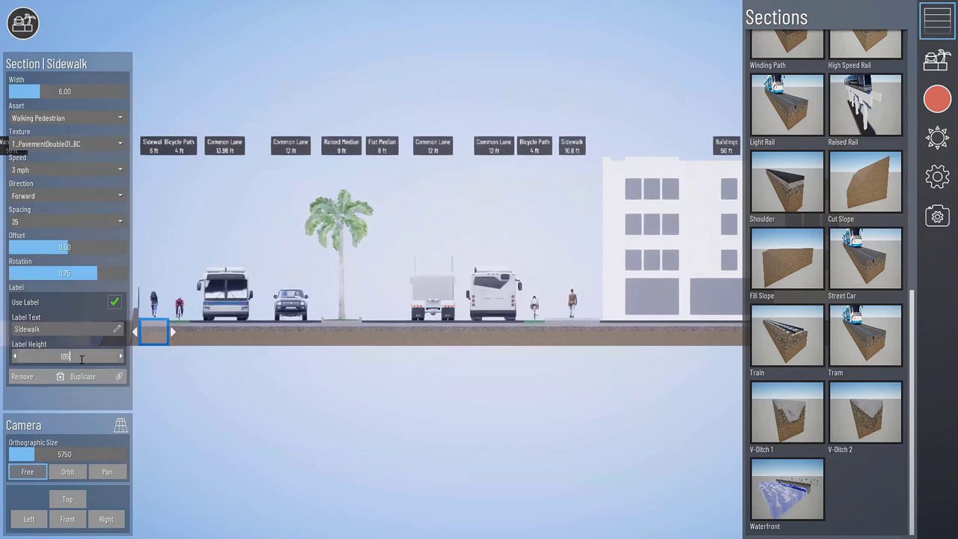
key(Return)
click(202, 378)
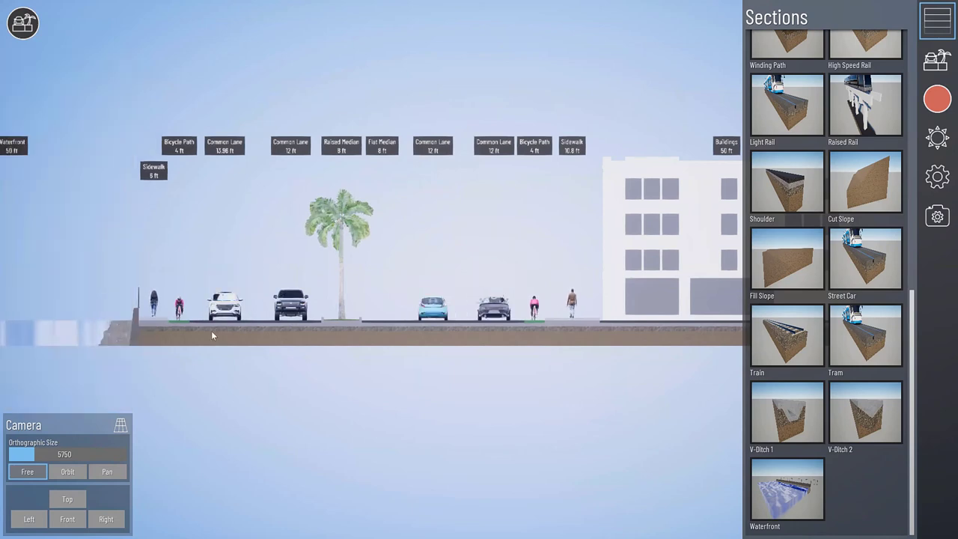
scroll(211, 331, down, 5)
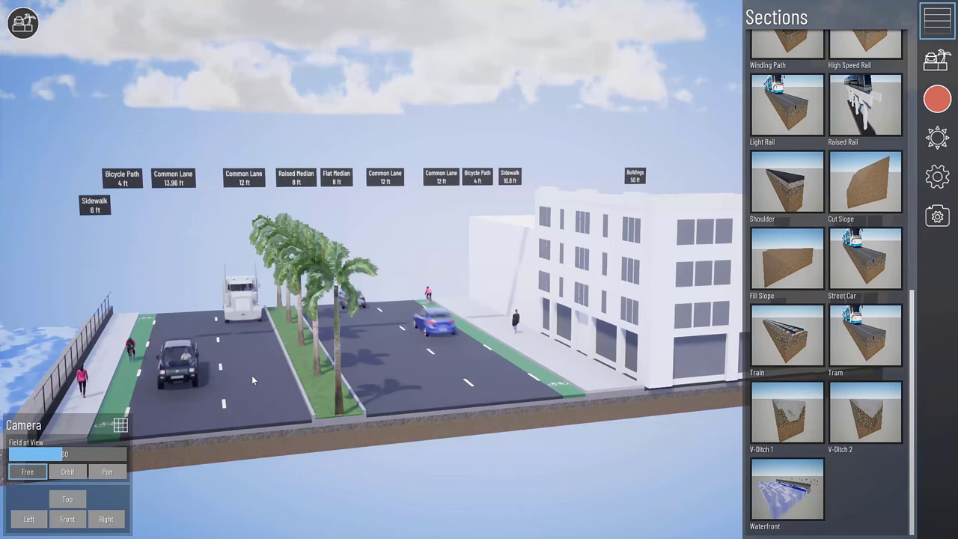
Give the lane beside the median Construction Barrels and the T_GroundDirt01_BC dirt texture.
click(252, 375)
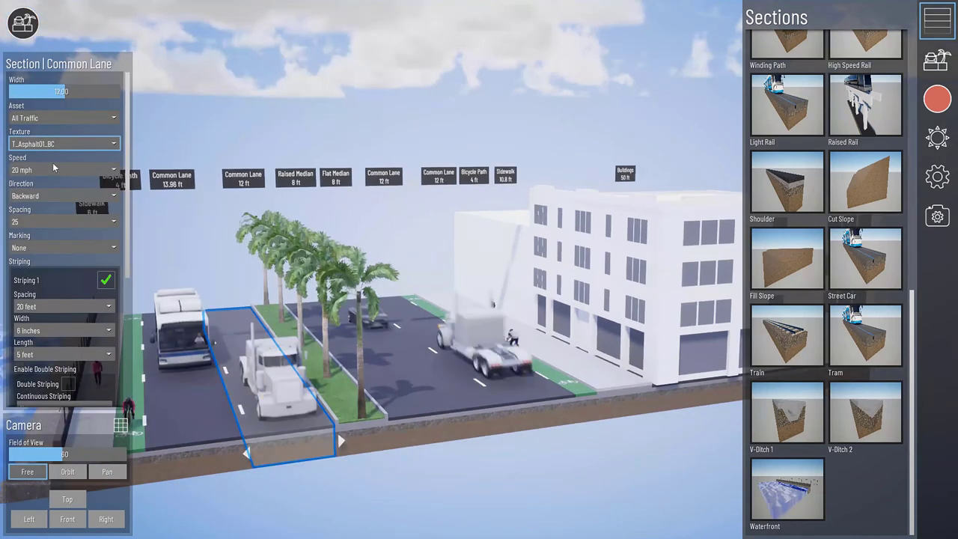
click(64, 117)
click(53, 159)
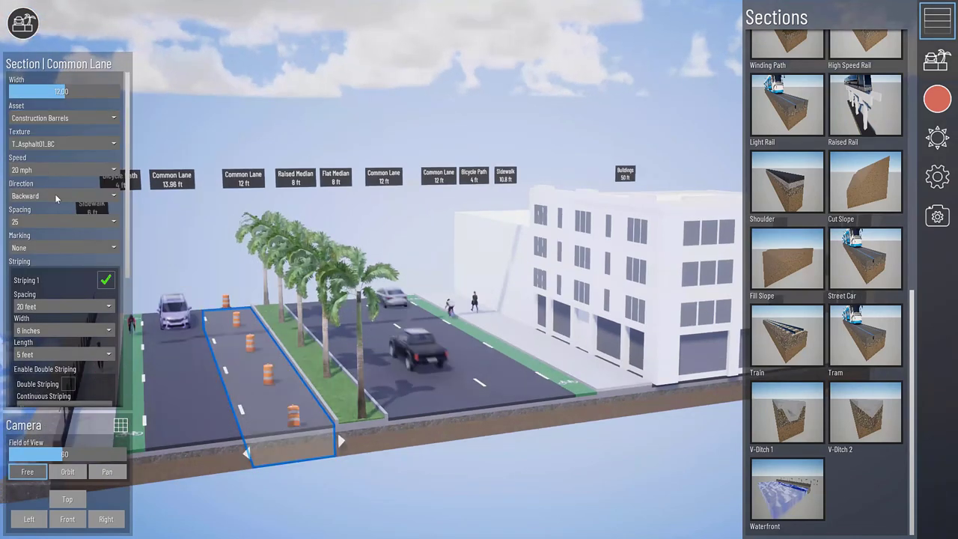
click(64, 143)
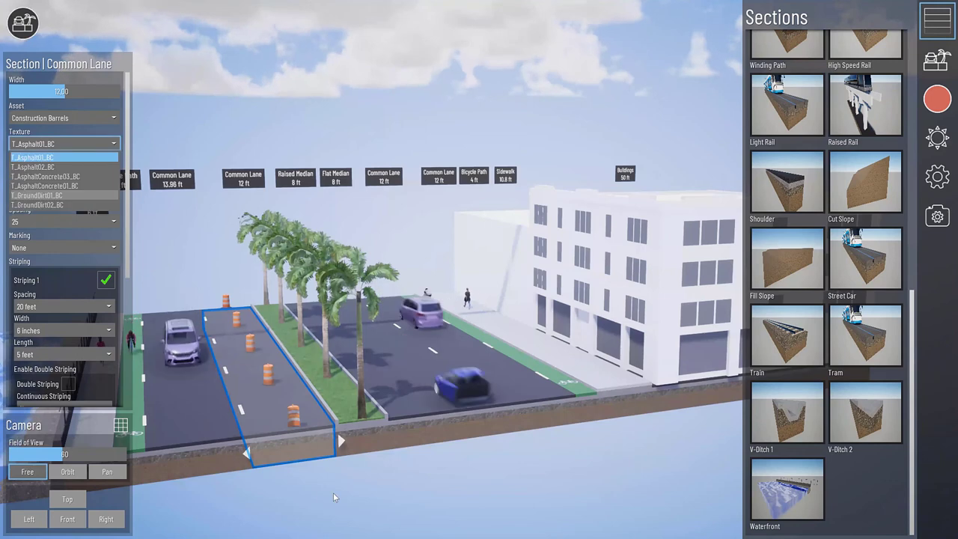
key(Down)
key(Down)
key(Down)
key(Down)
key(Return)
Orbit around the finished street from front and opposite sides, then bring up the Start menu.
scroll(287, 385, down, 3)
drag(287, 385, 271, 336)
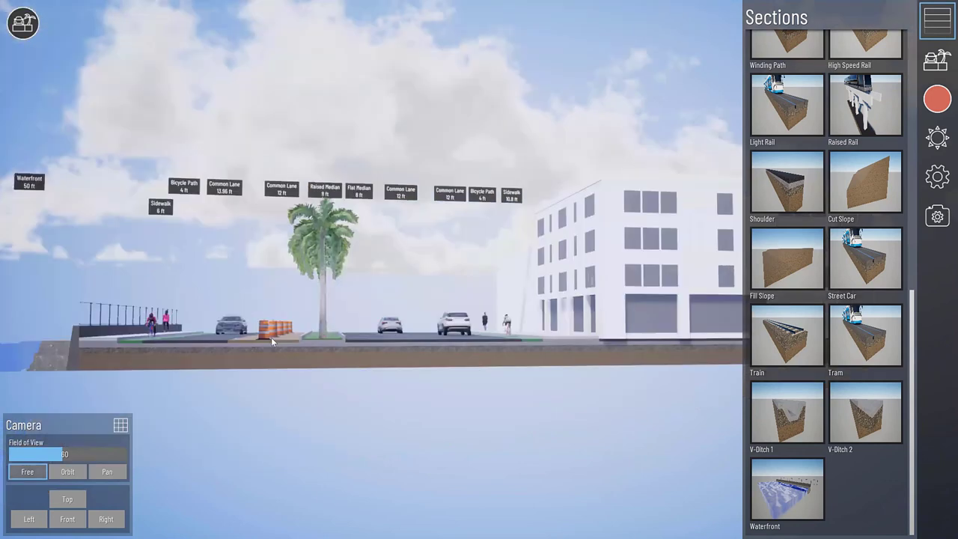
scroll(467, 370, up, 3)
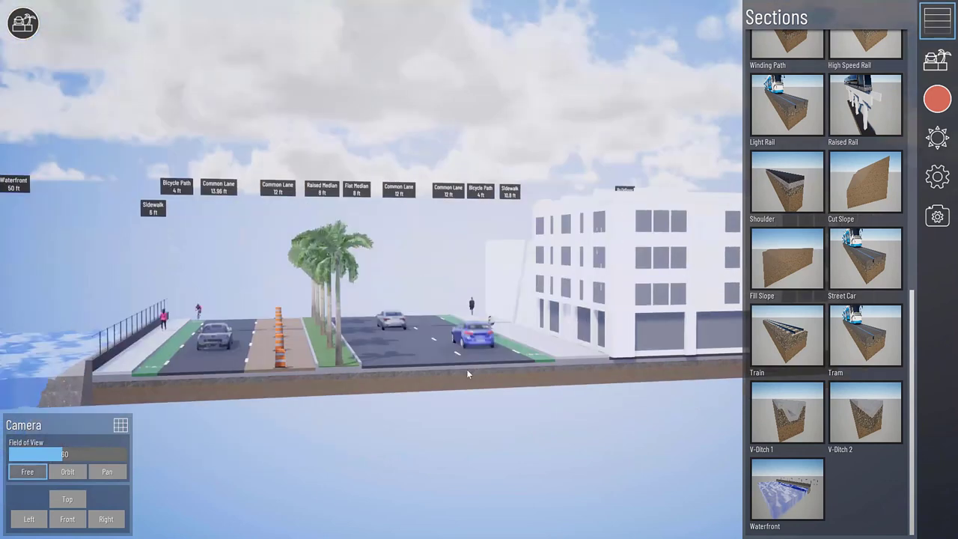
drag(466, 369, 456, 349)
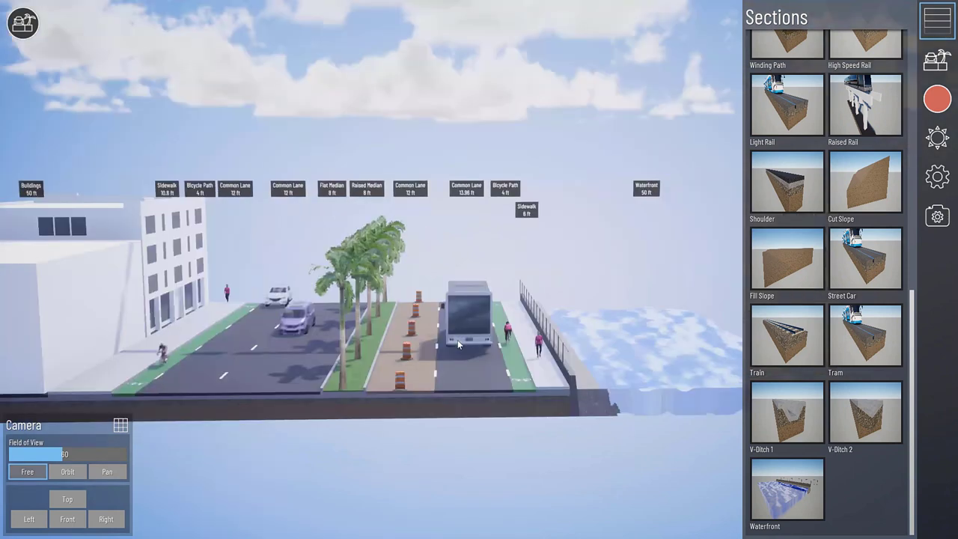
scroll(449, 359, down, 2)
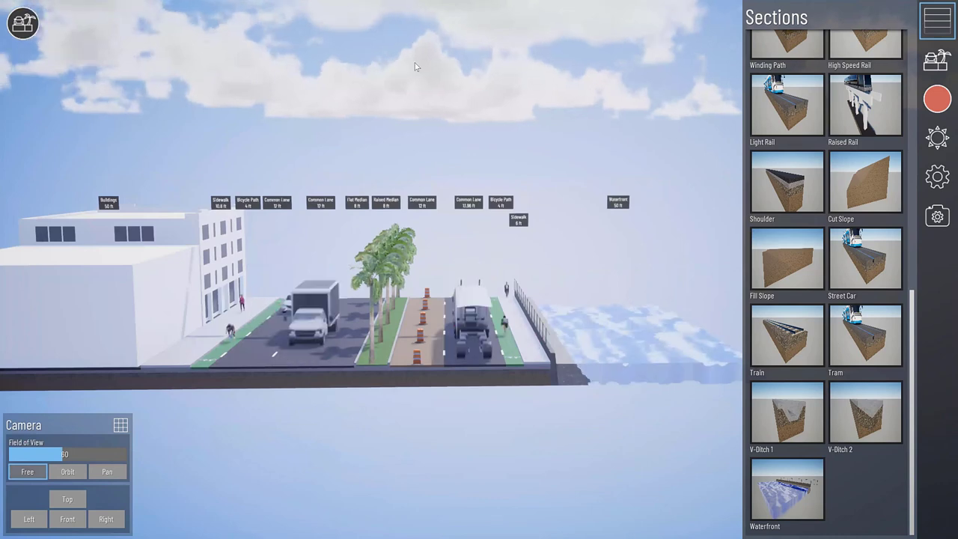
key(super)
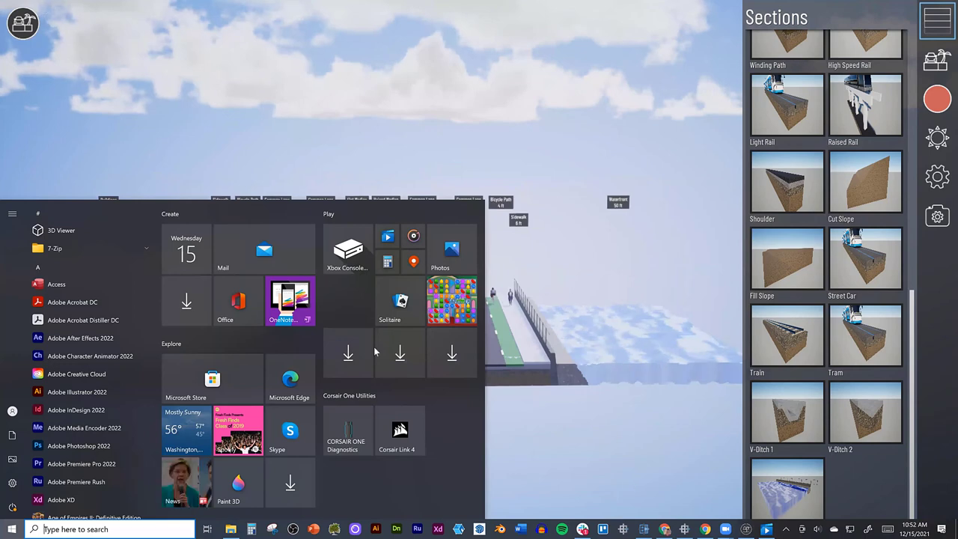
Open the Beyond Typicals page from beyondcad.com's SUBSCRIBE menu, then return to Beyond CAD.
key(super)
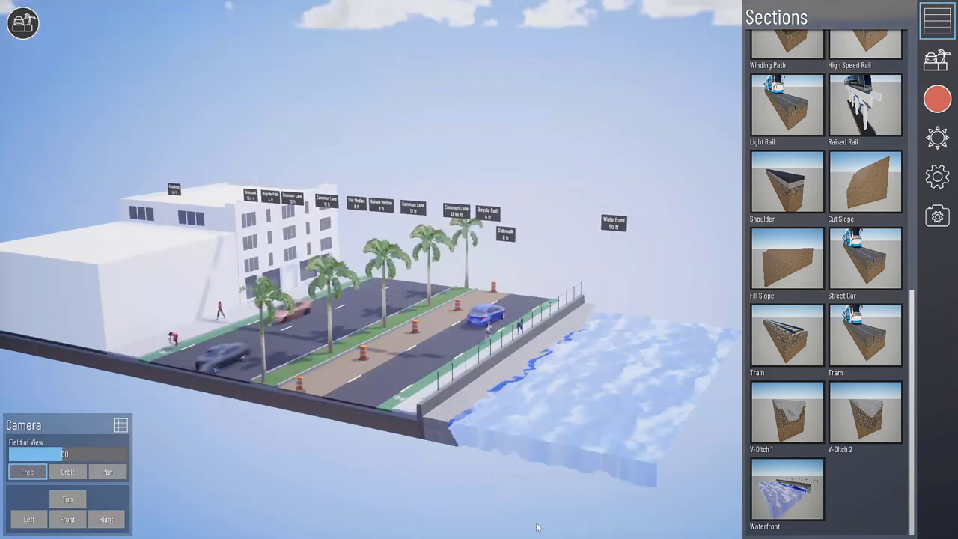
key(super)
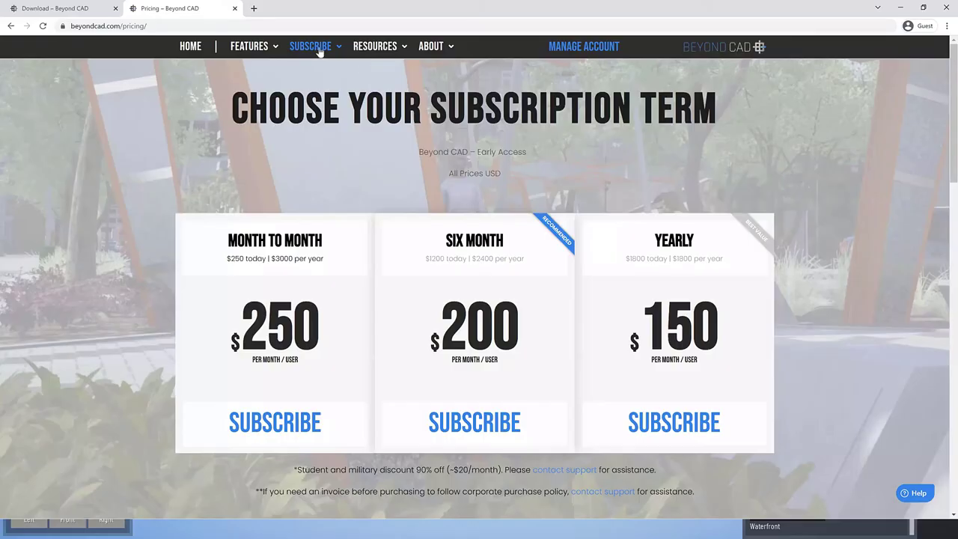
mouse_move(322, 54)
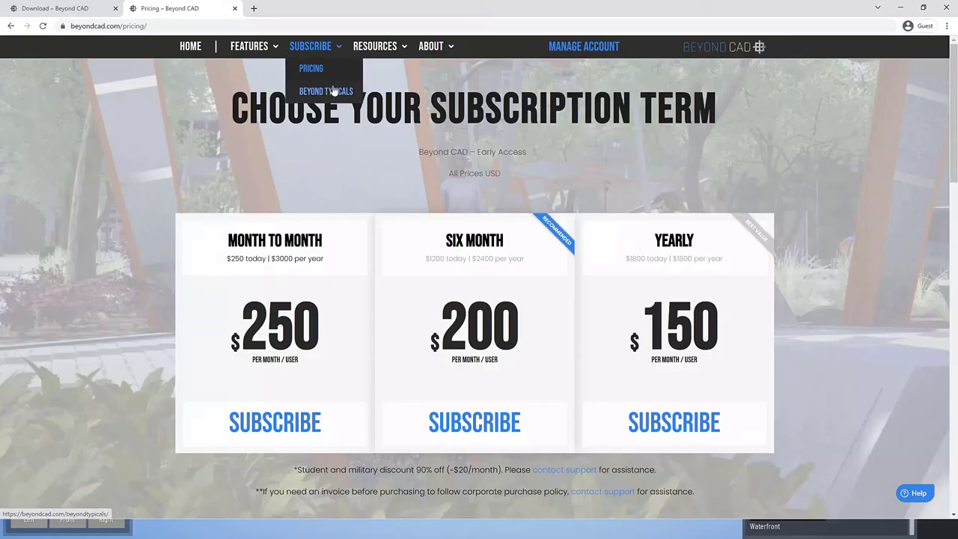
click(332, 88)
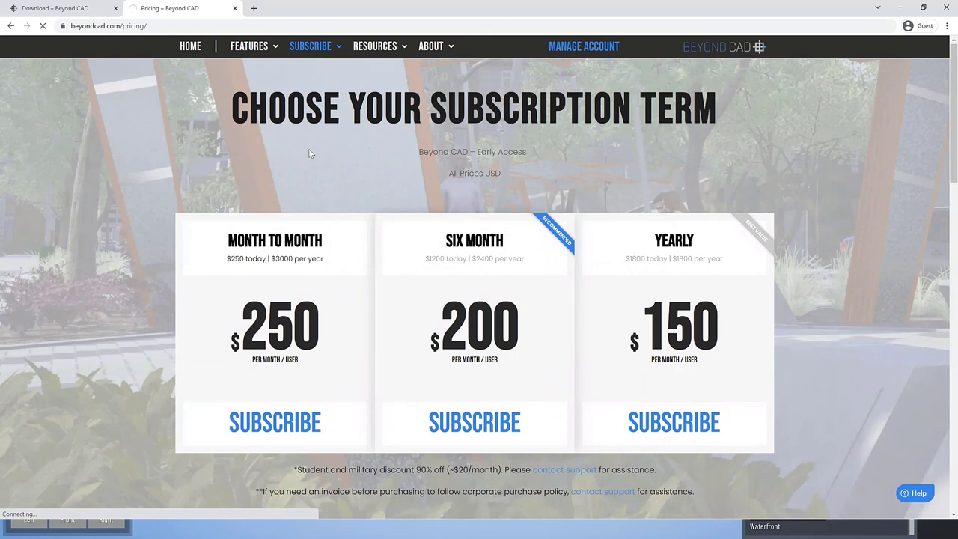
key(super)
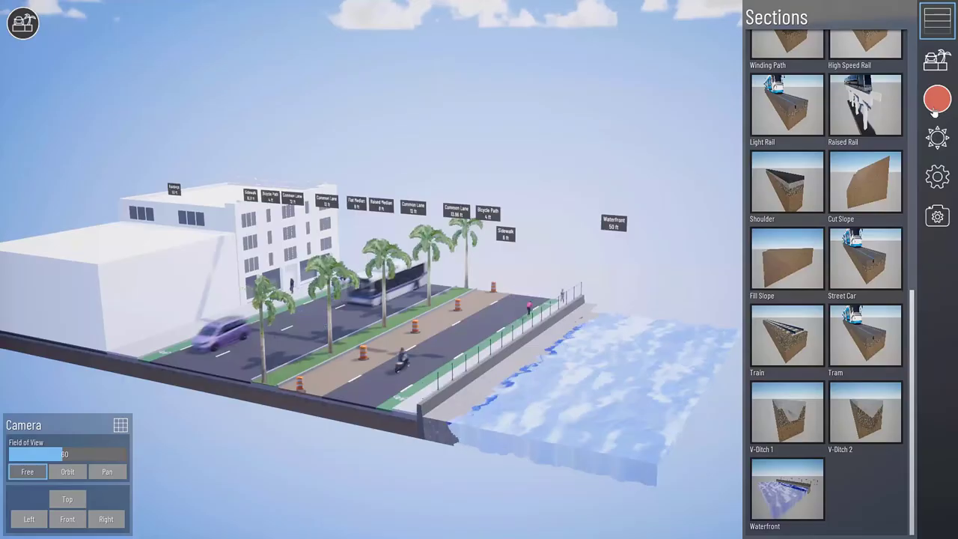
Render screenshots of the street view and turn on Screenshot with Alpha in Rendering settings.
click(936, 106)
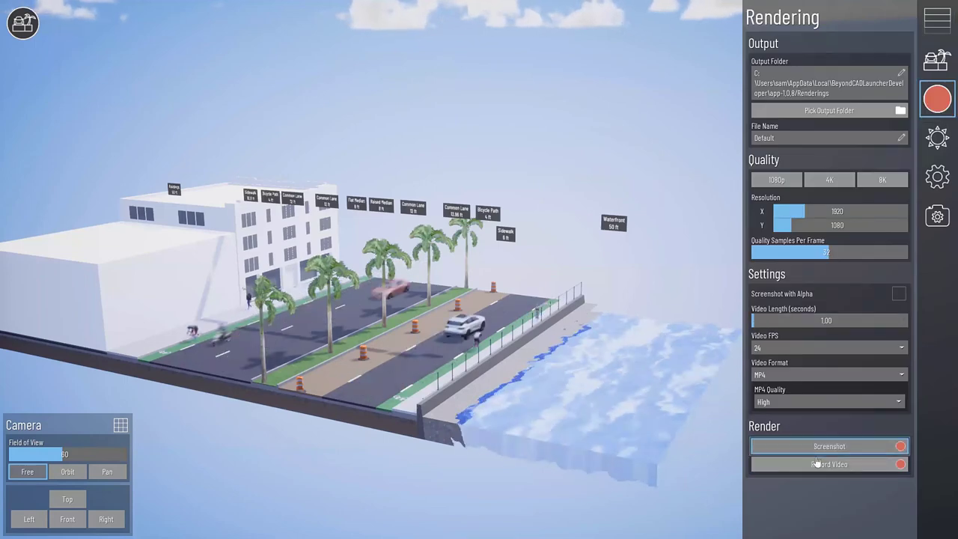
click(795, 446)
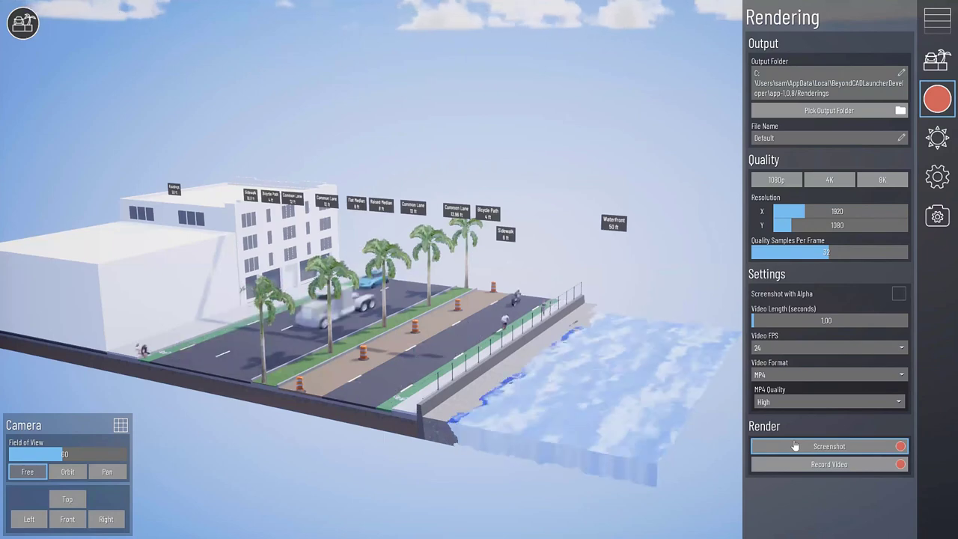
click(795, 446)
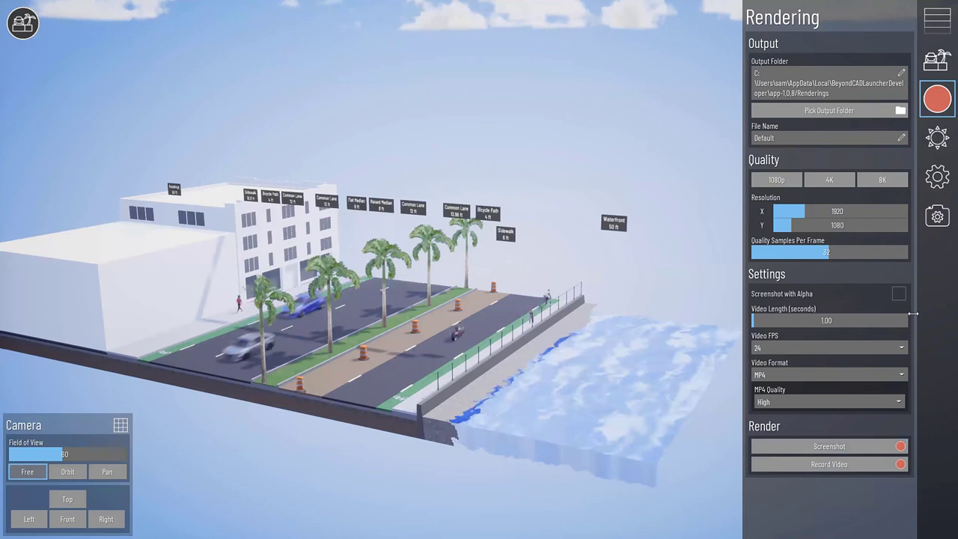
click(899, 293)
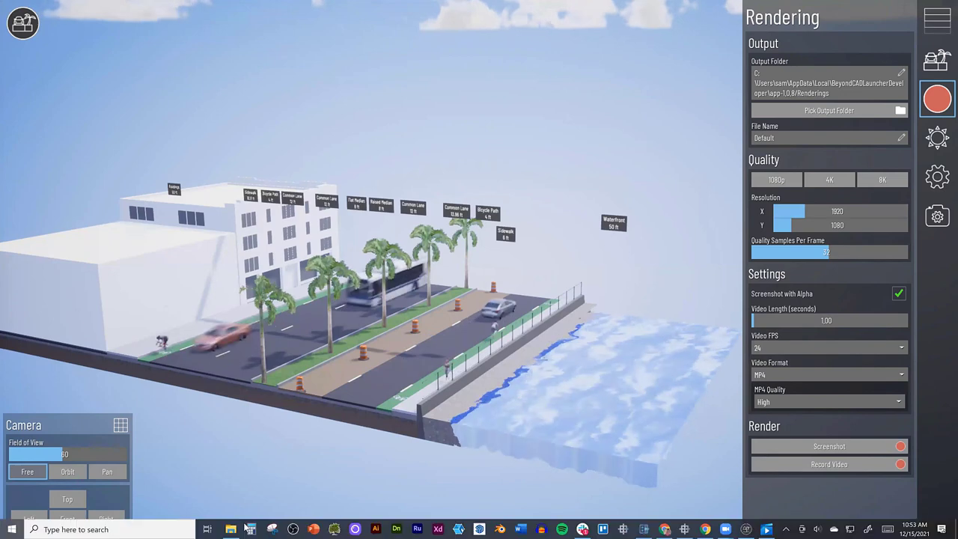
View the Downloads render Default.FinalImageDefaultLayer_(2) full-size in Photos, then close the viewer.
click(12, 529)
click(231, 530)
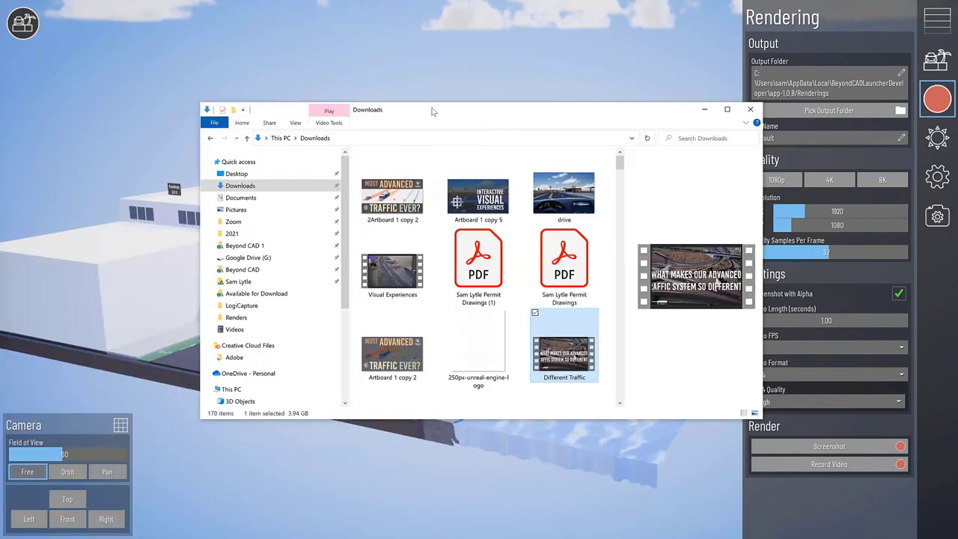
scroll(348, 212, down, 10)
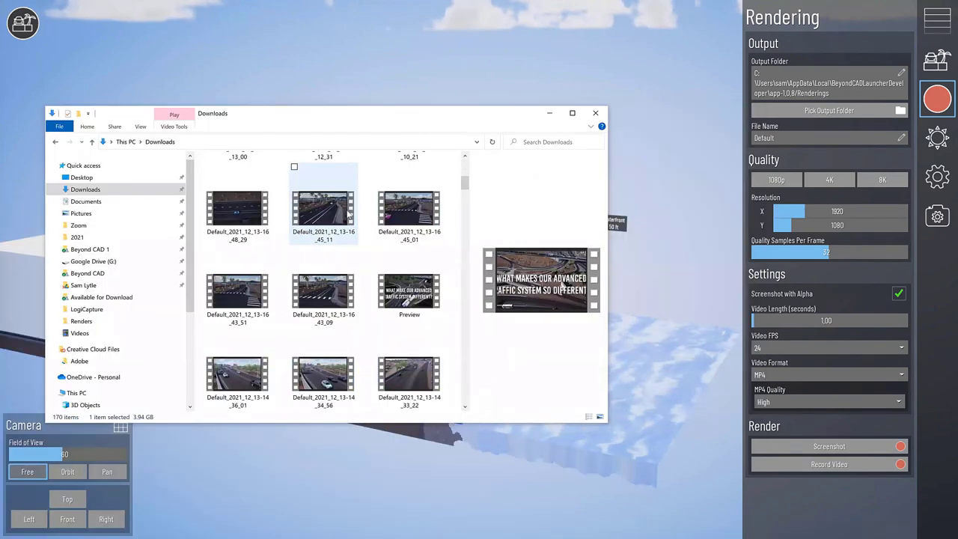
scroll(349, 212, down, 2)
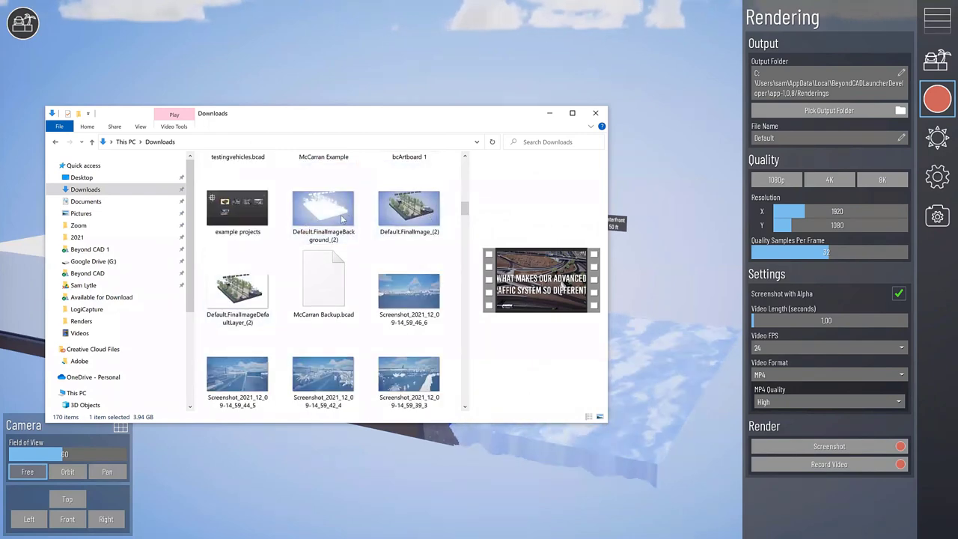
click(233, 309)
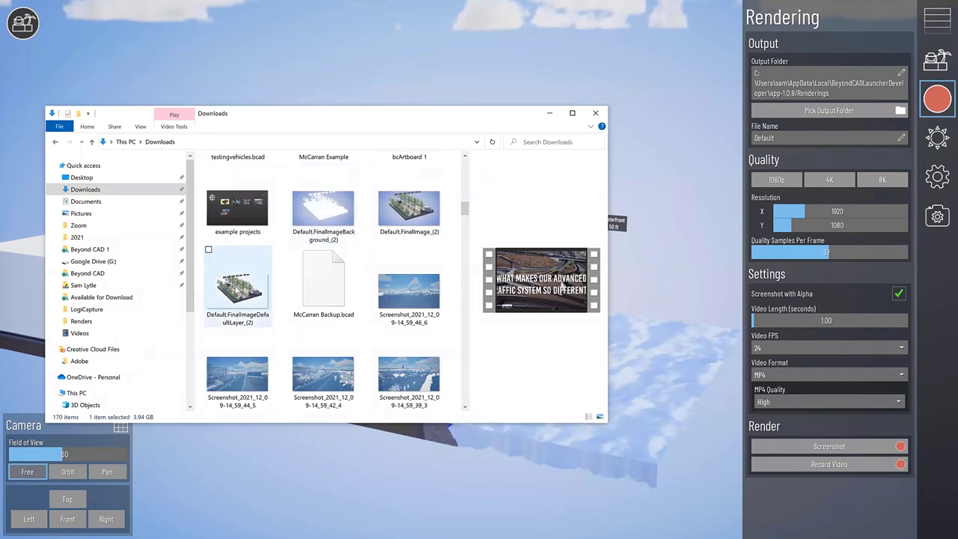
double_click(238, 296)
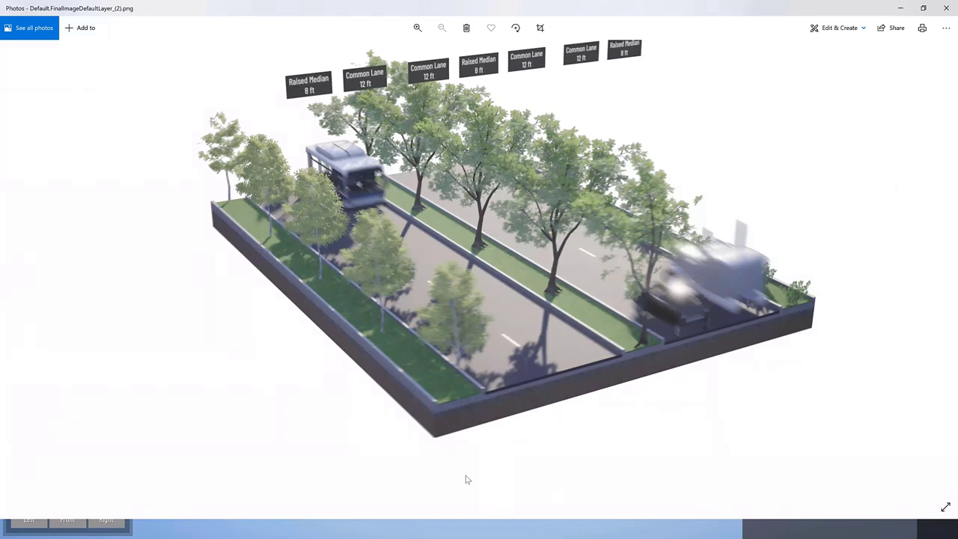
click(941, 7)
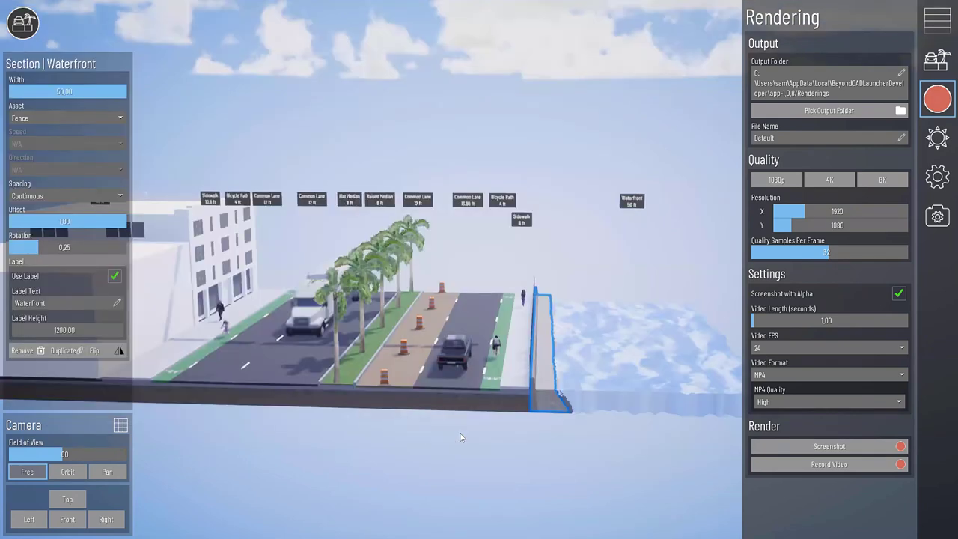
Narrow the waterfront-side Common Lane from 13.96 ft to 12.16 ft.
scroll(483, 401, up, 3)
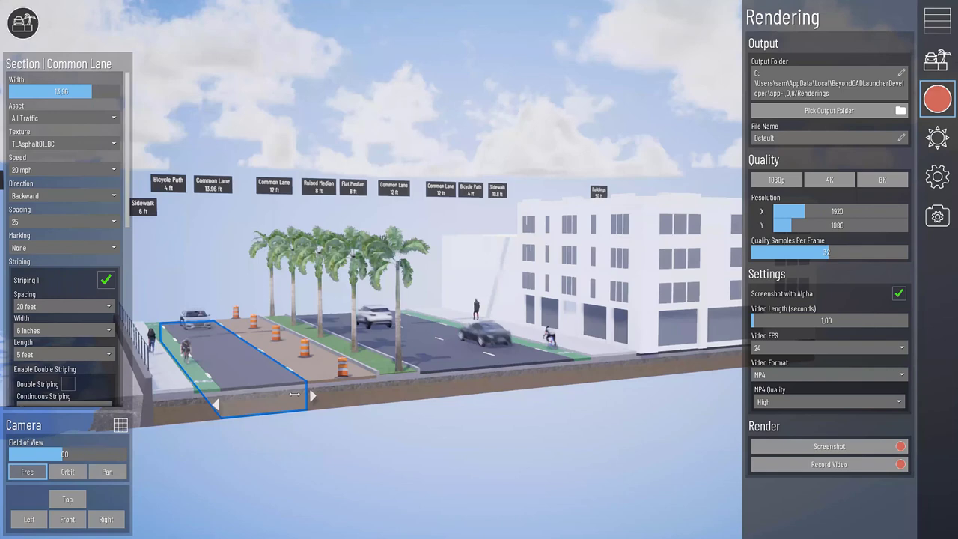
drag(294, 394, 320, 396)
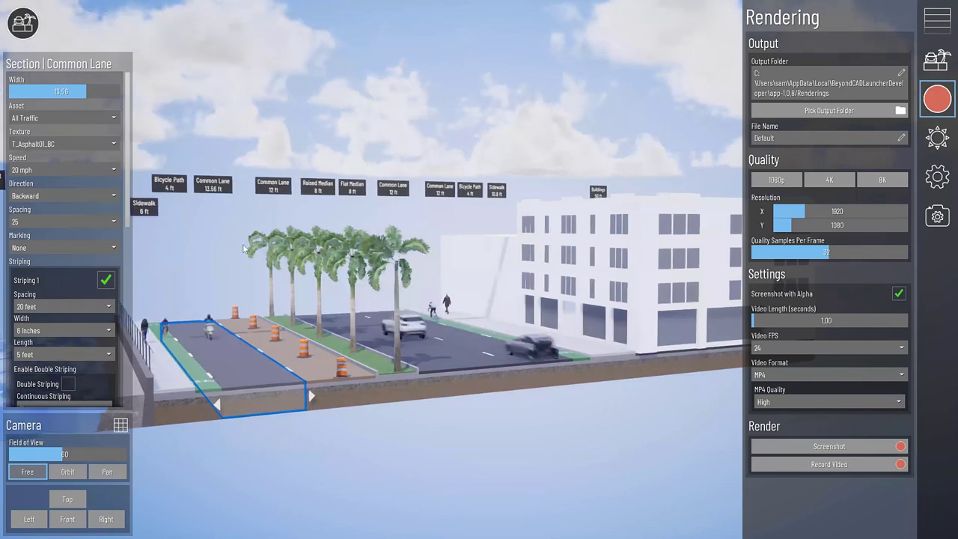
scroll(424, 462, up, 3)
scroll(422, 462, down, 3)
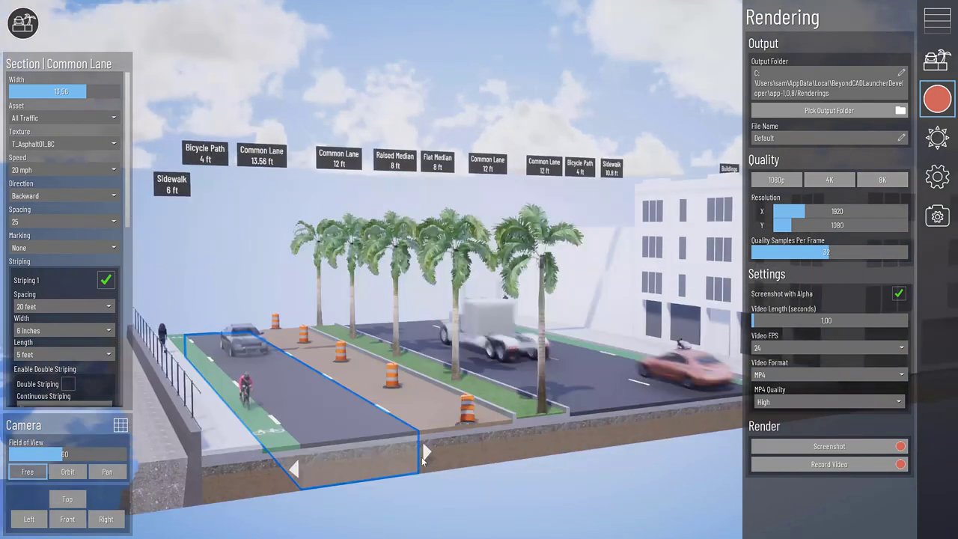
Widen the construction-barrel lane from 12 ft to 14 ft.
click(392, 454)
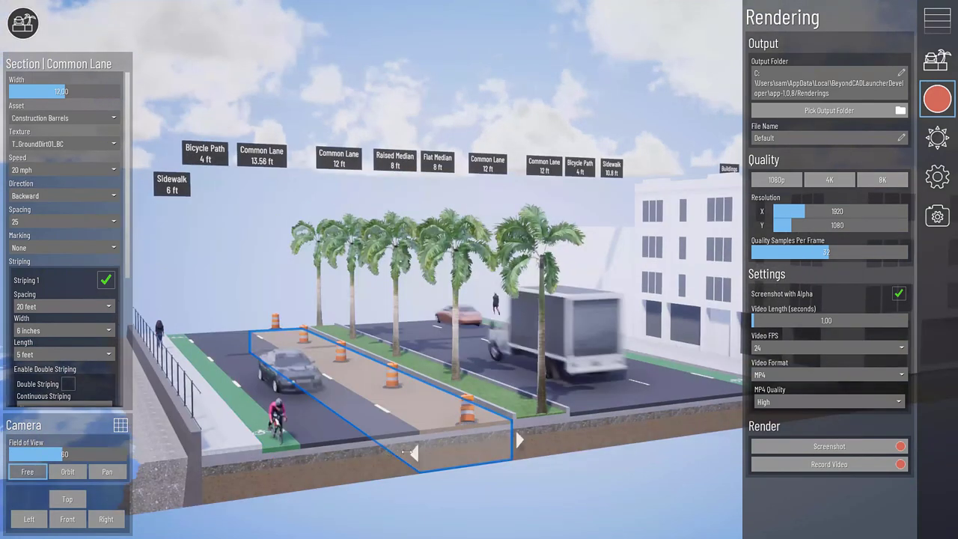
drag(392, 454, 461, 367)
key(Escape)
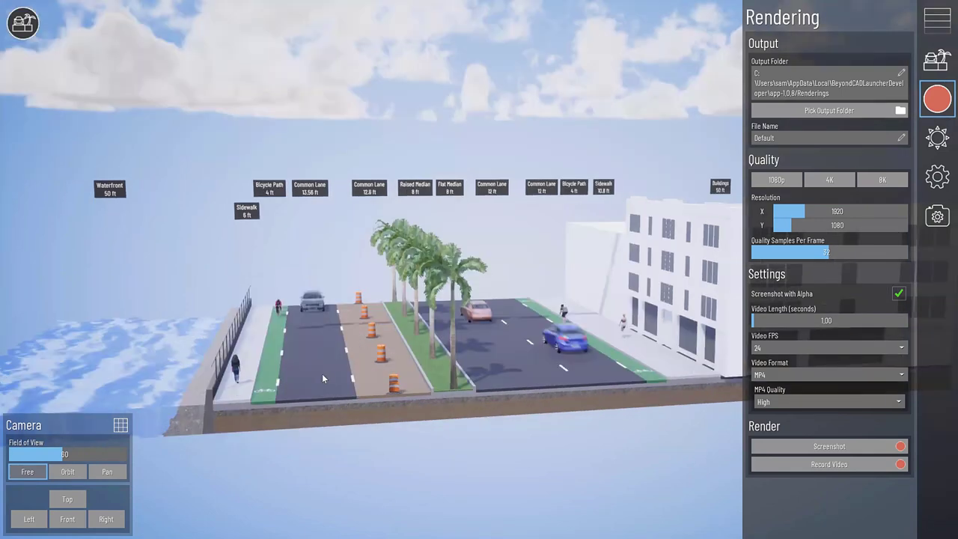
Turn off Use Label so the barrel lane's floating label disappears.
key(ctrl+z)
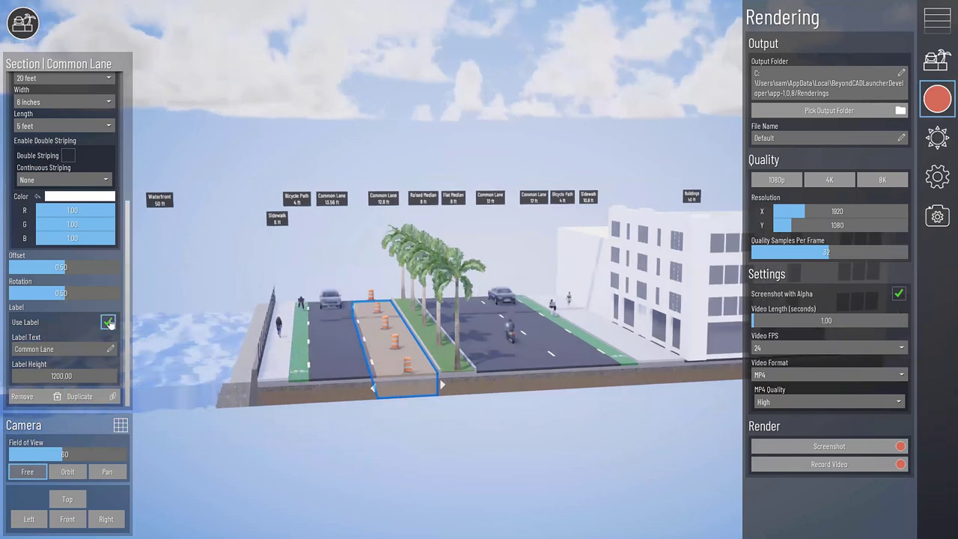
click(109, 322)
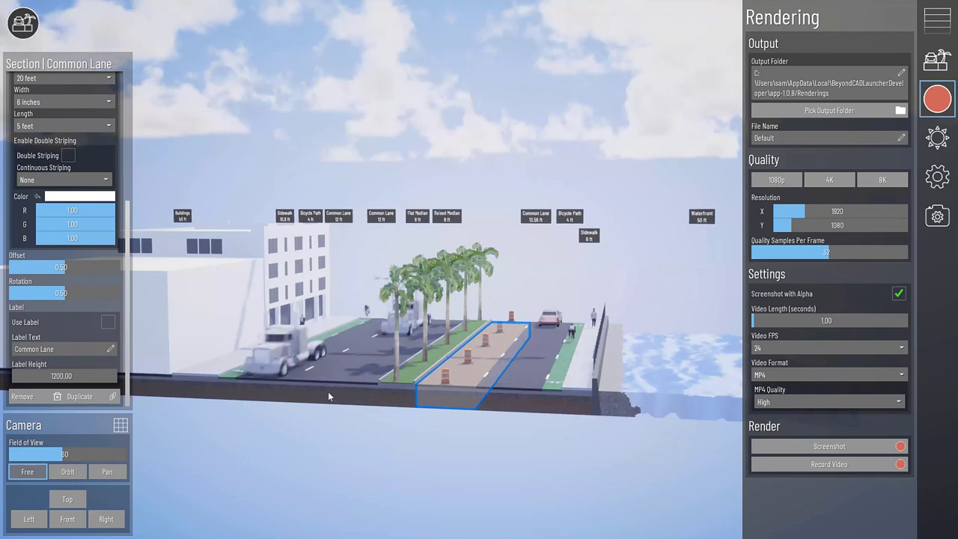
key(super)
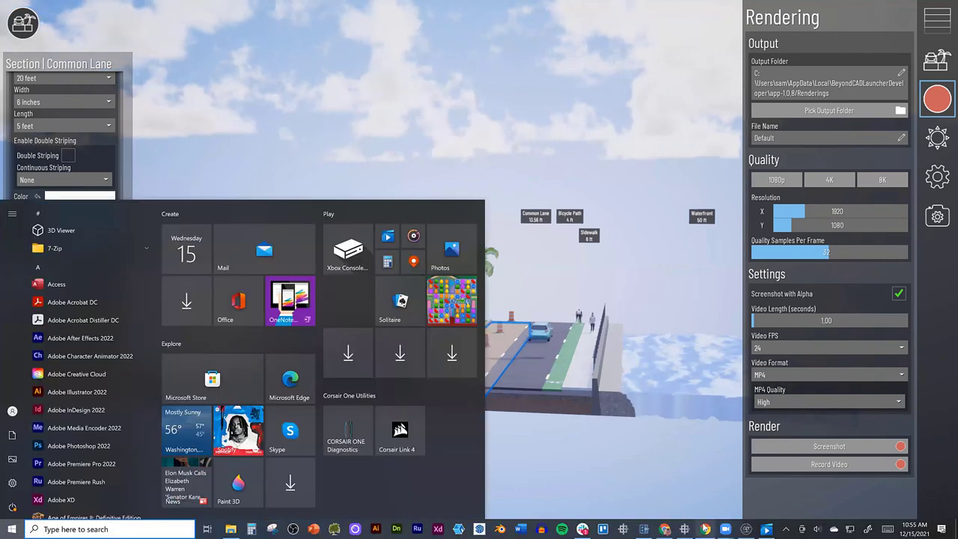
Scroll the Beyond Typicals page in Chrome through its features and preorder pricing, then back up.
click(705, 530)
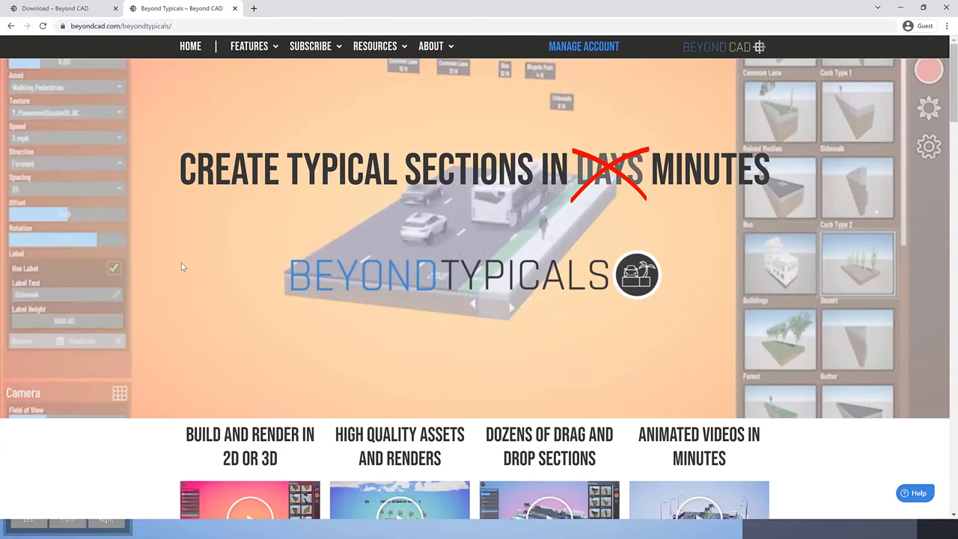
scroll(202, 255, down, 1)
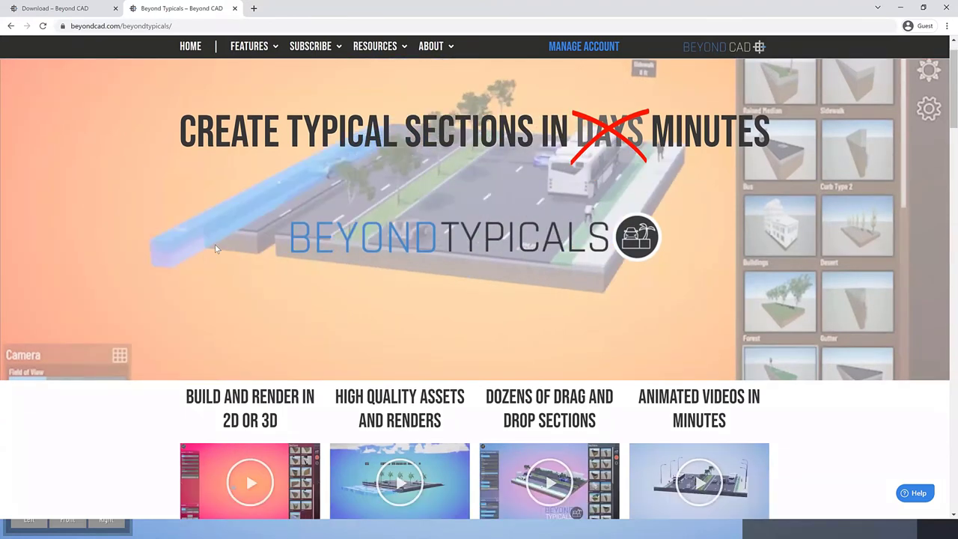
scroll(220, 235, up, 1)
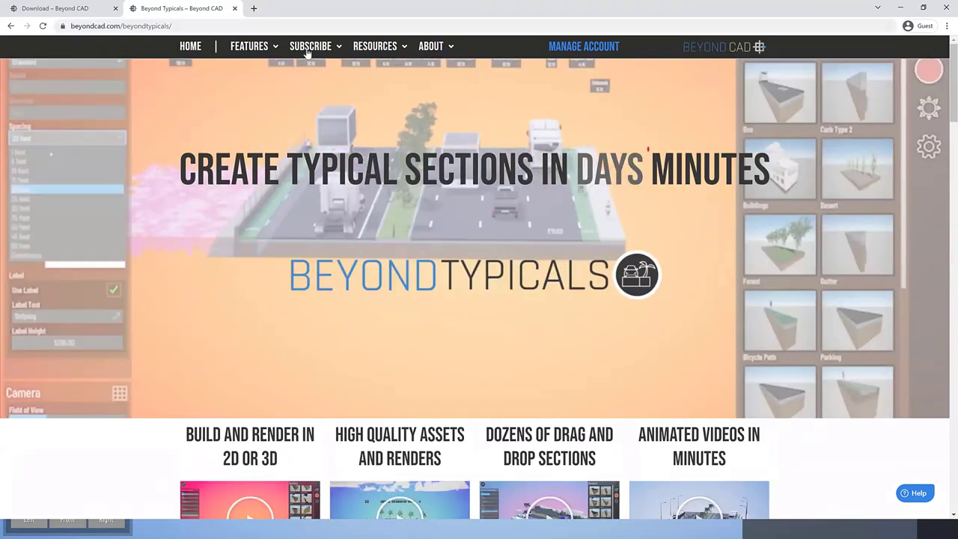
mouse_move(310, 46)
scroll(320, 258, down, 6)
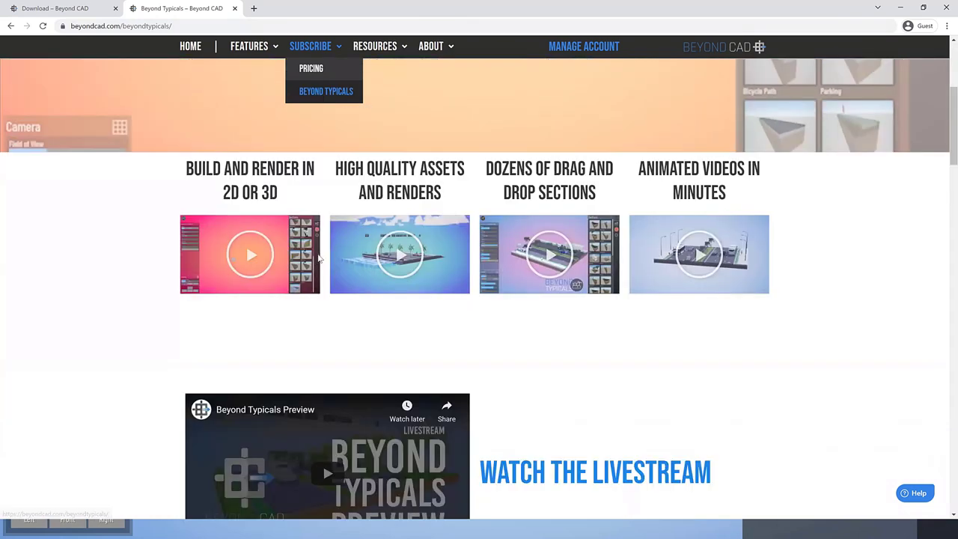
scroll(320, 259, down, 13)
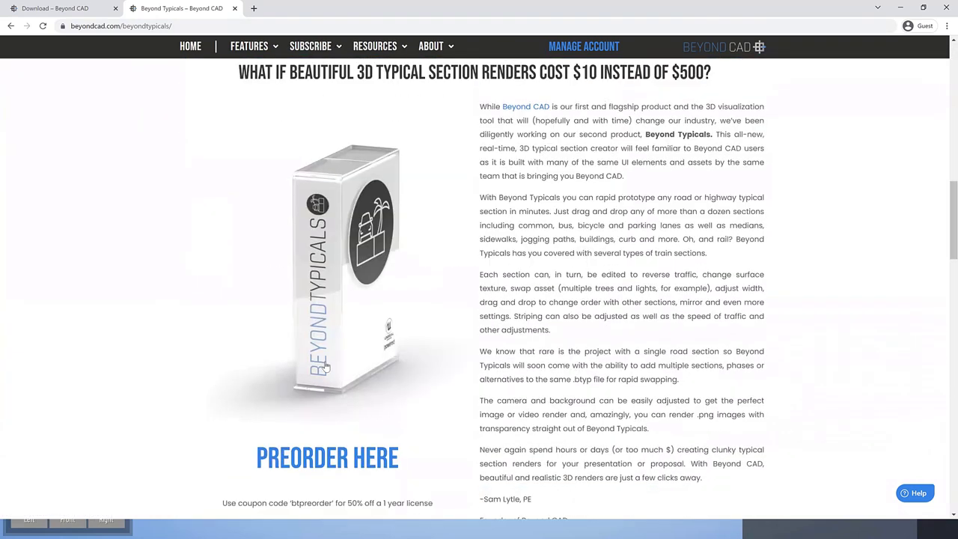
scroll(422, 337, down, 10)
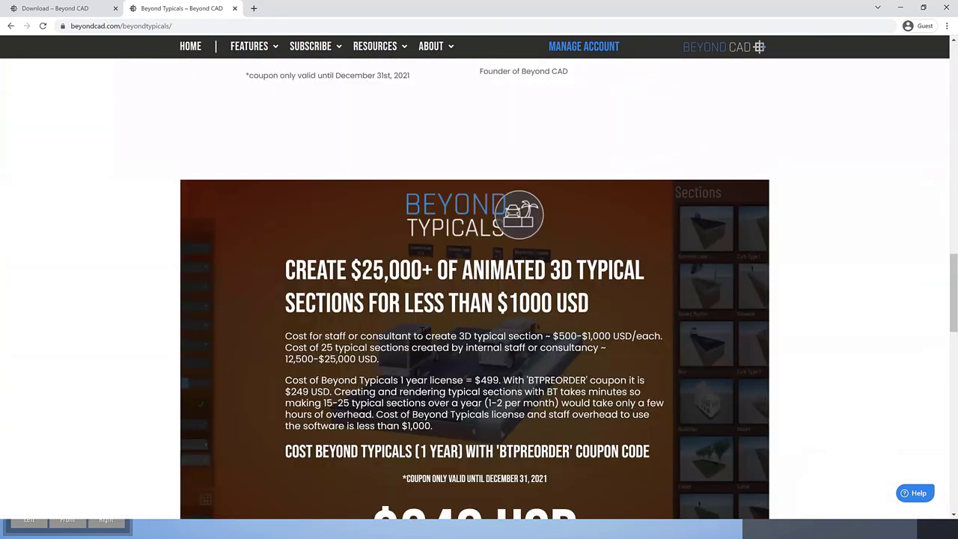
scroll(321, 367, down, 9)
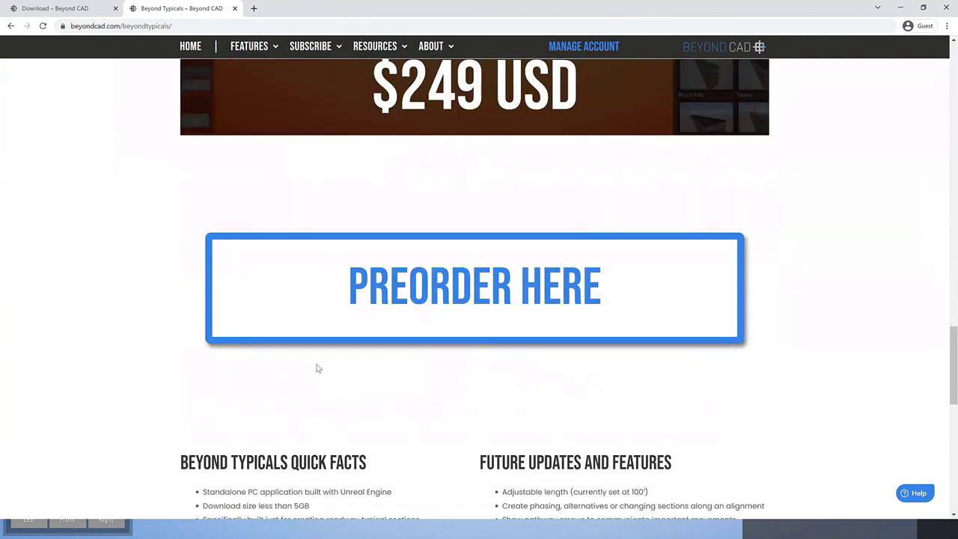
scroll(317, 355, down, 6)
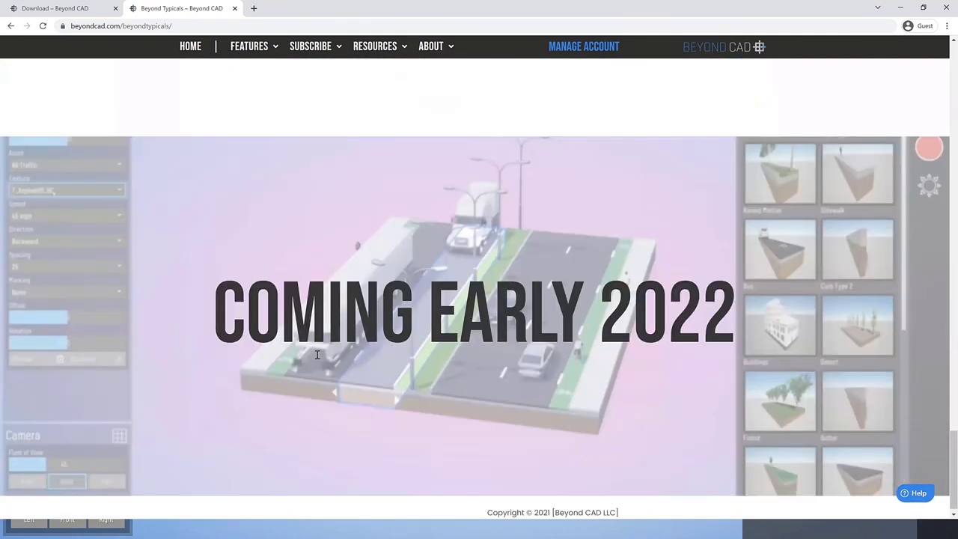
scroll(321, 355, up, 20)
scroll(322, 360, up, 10)
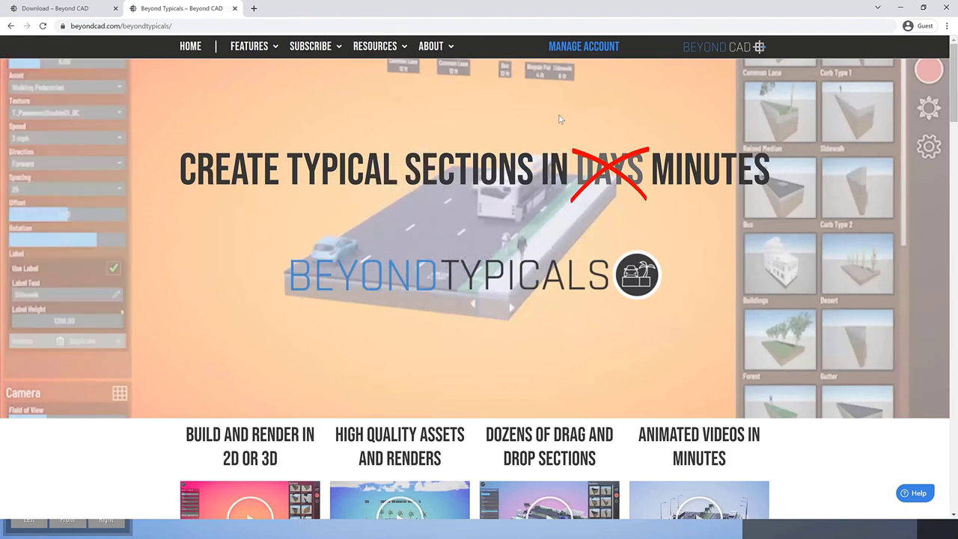